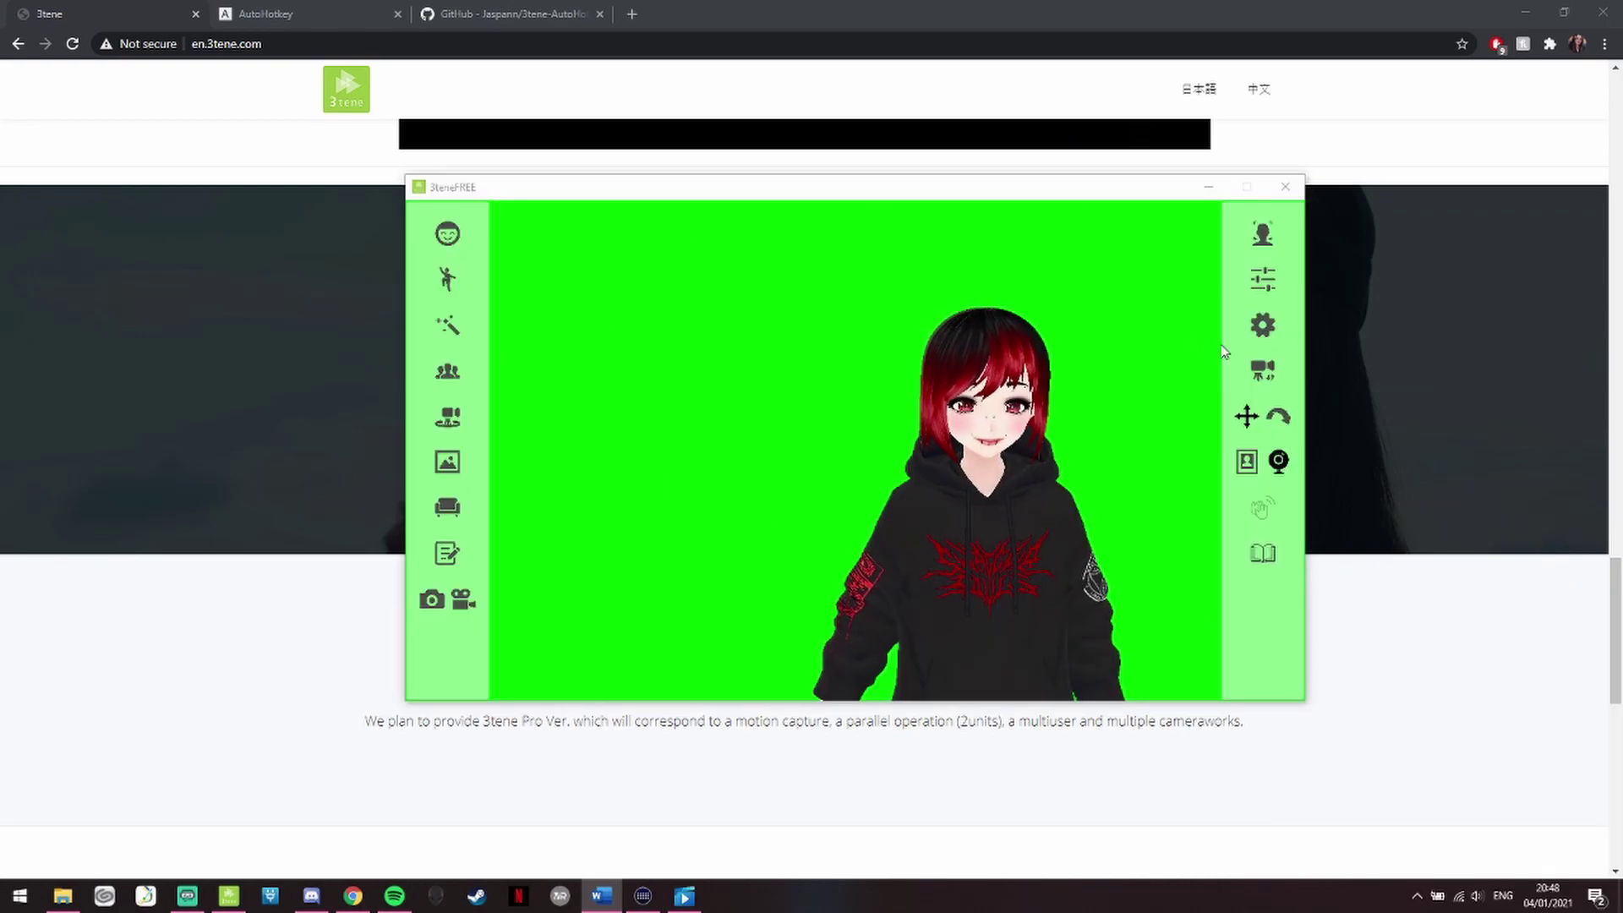
Switch the interface language to Japanese and back to English in the system settings, saving the changes.
click(1264, 328)
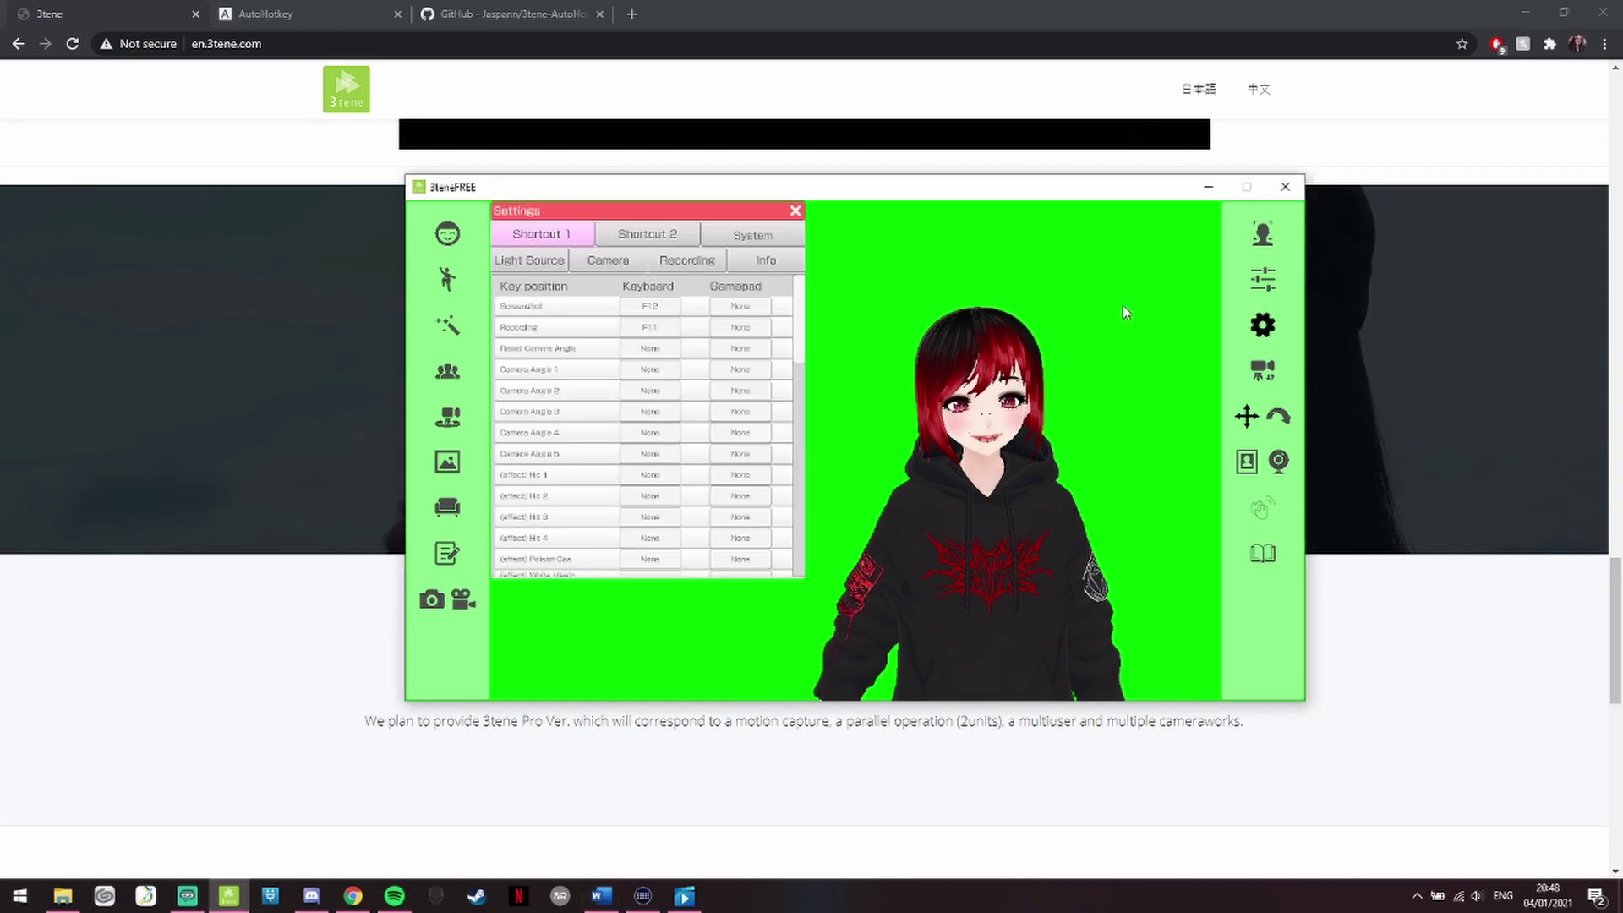
click(745, 242)
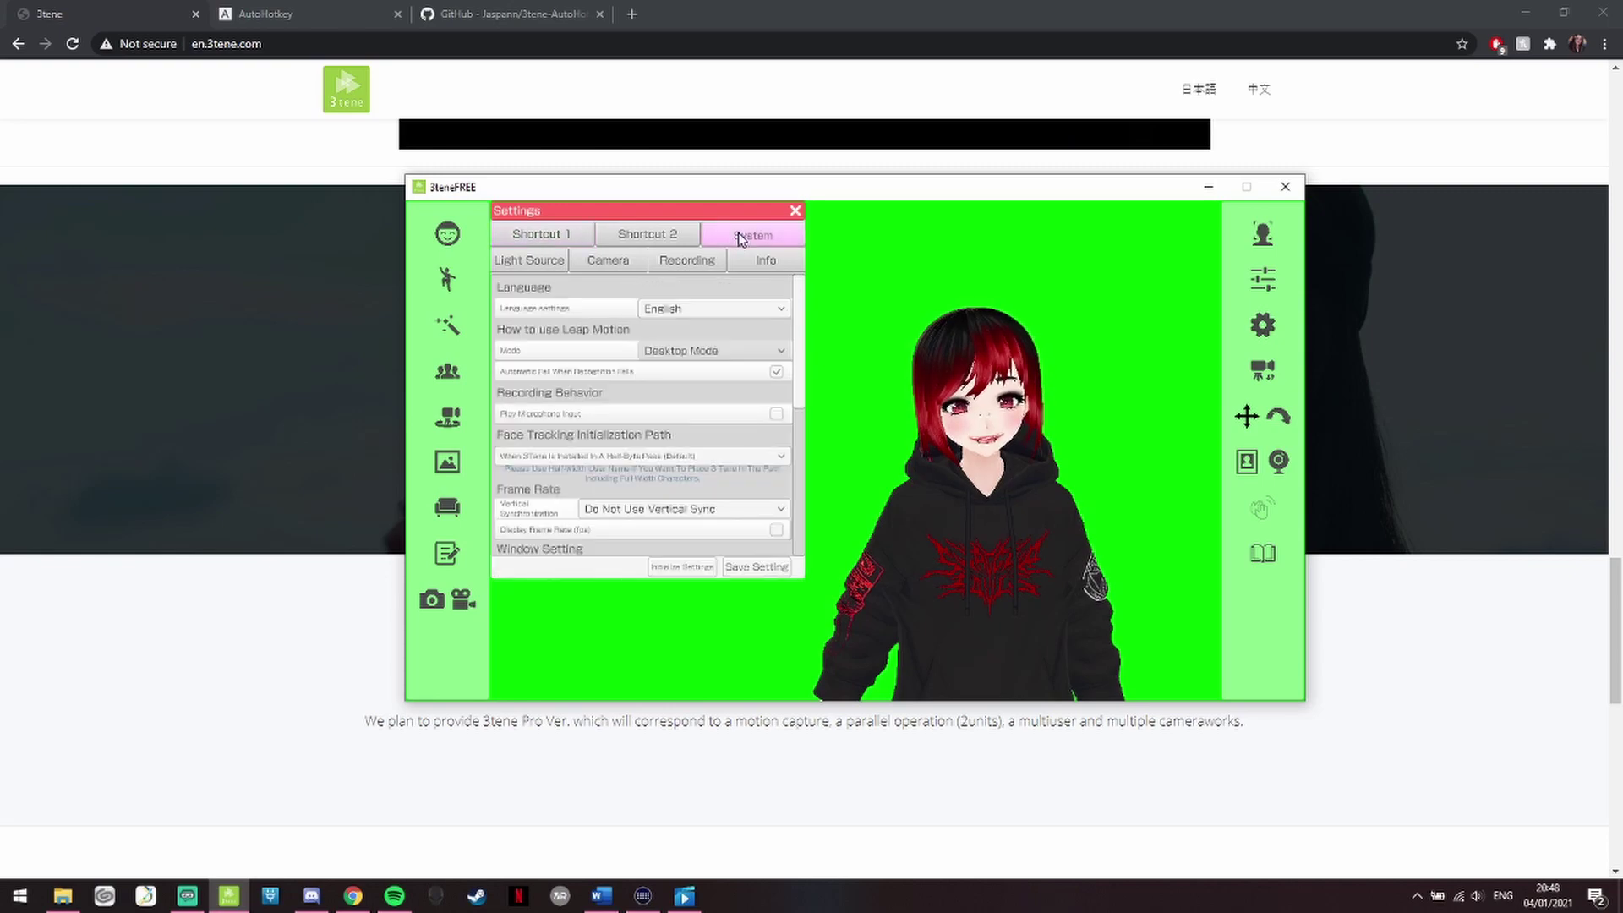
click(704, 311)
click(693, 332)
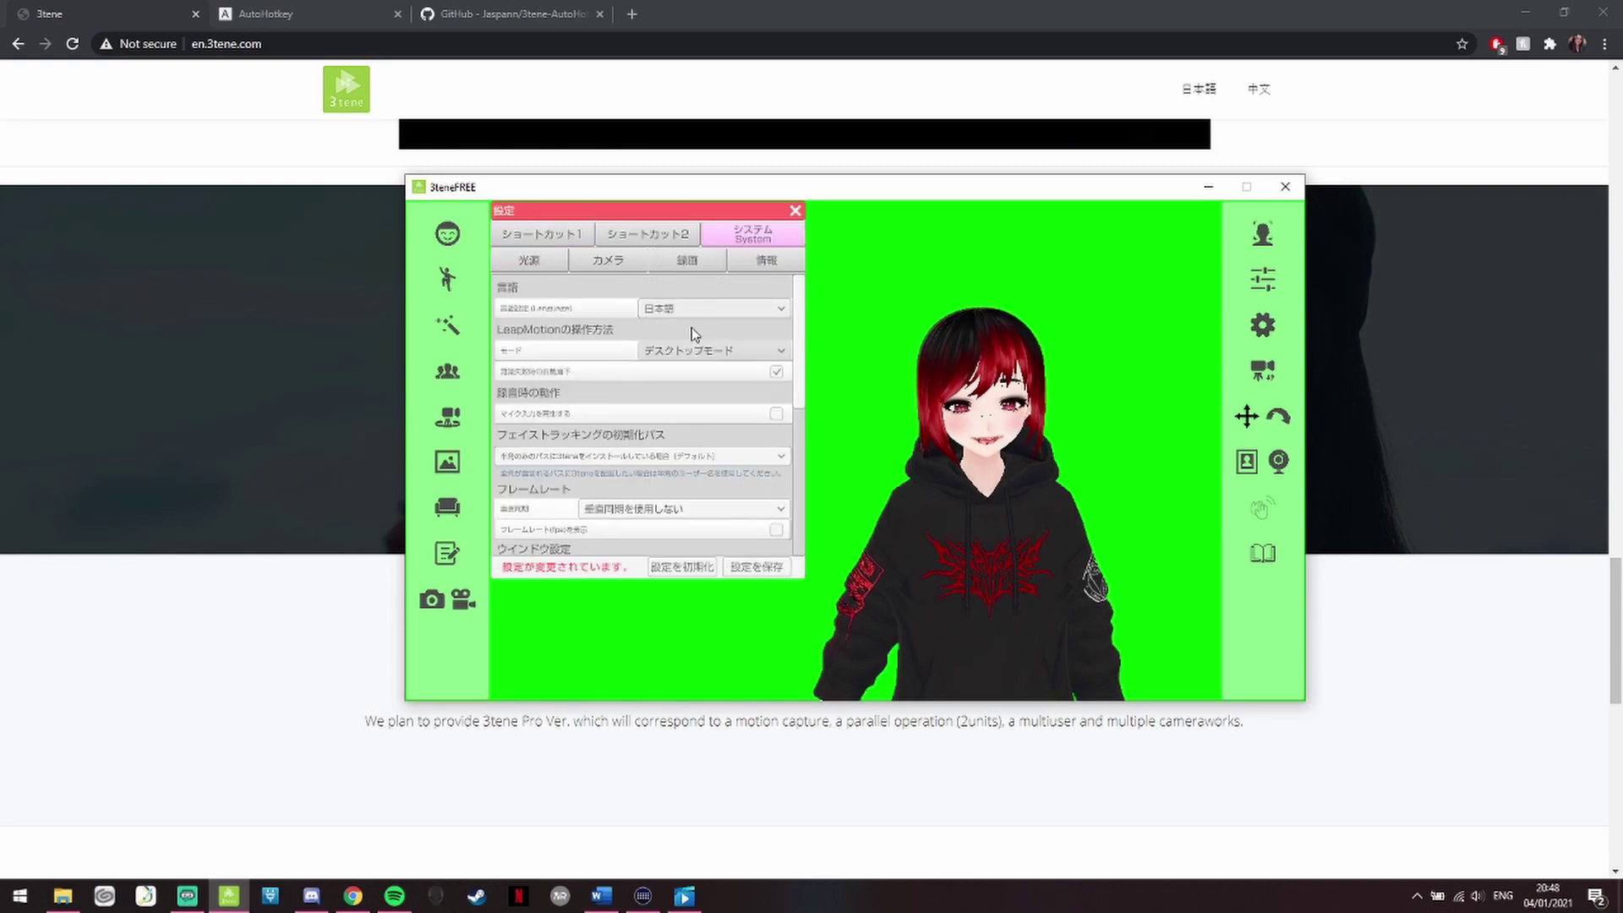
click(700, 315)
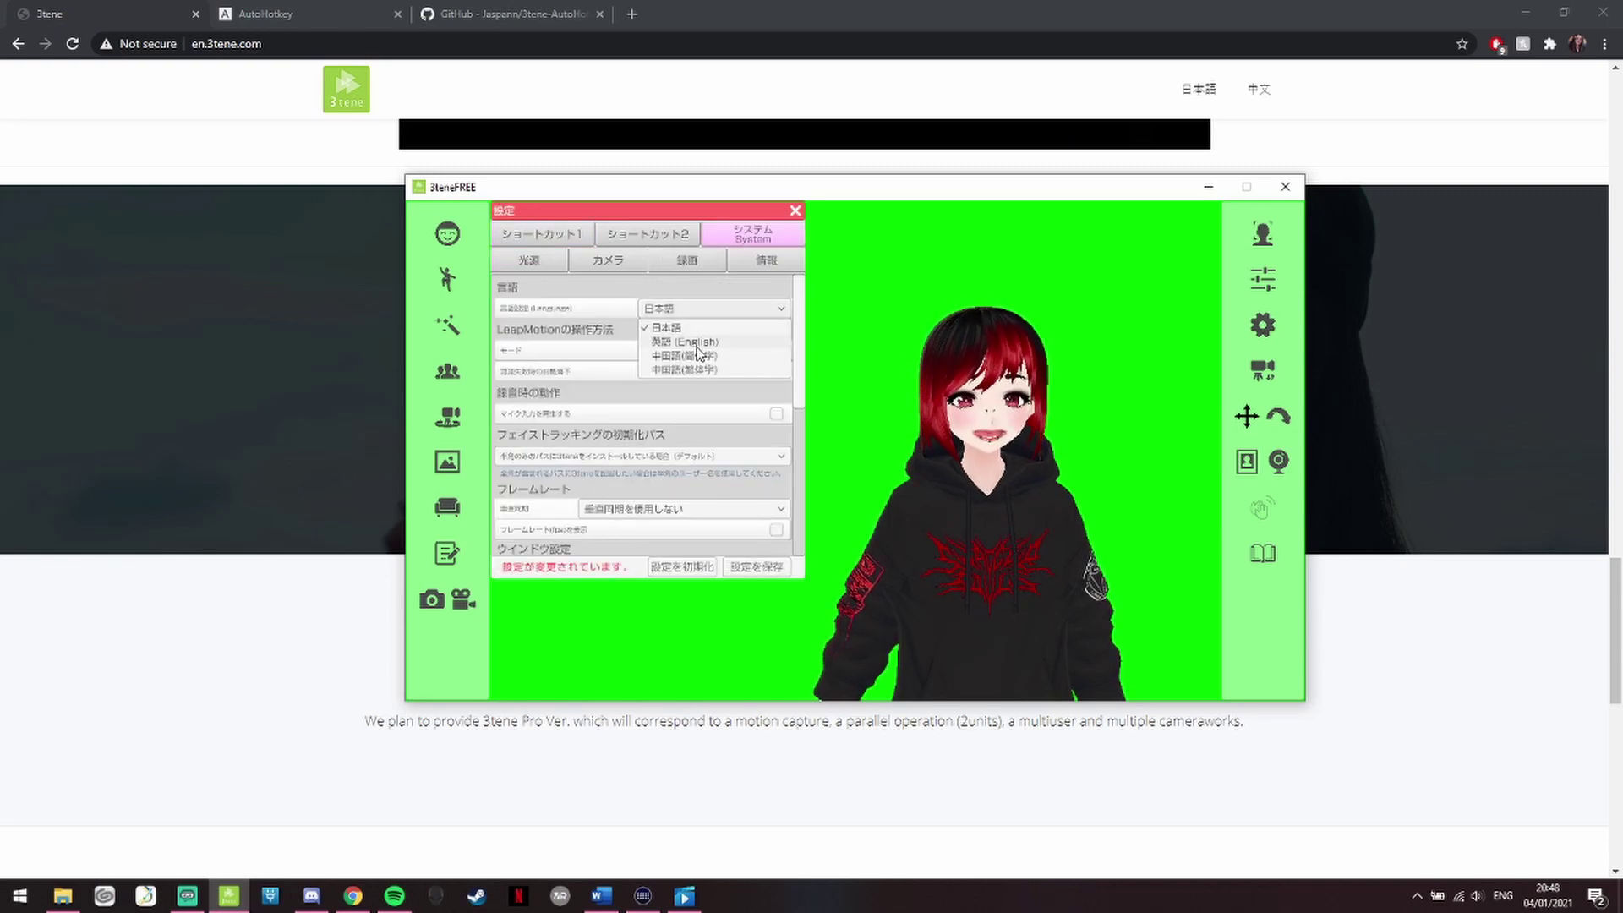
click(698, 345)
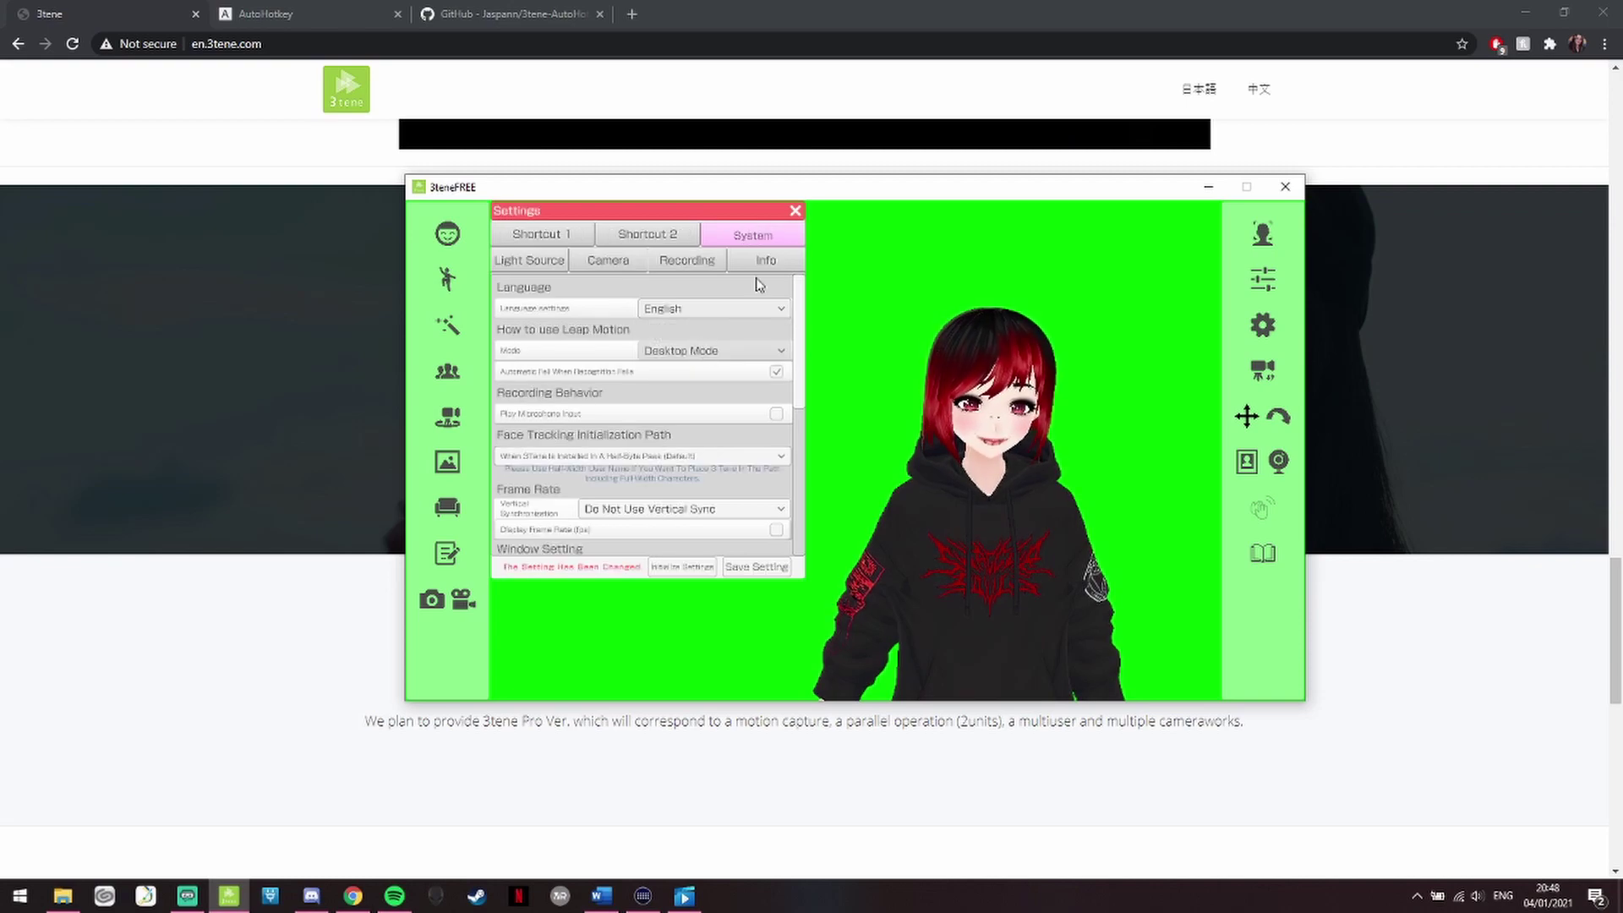
click(795, 212)
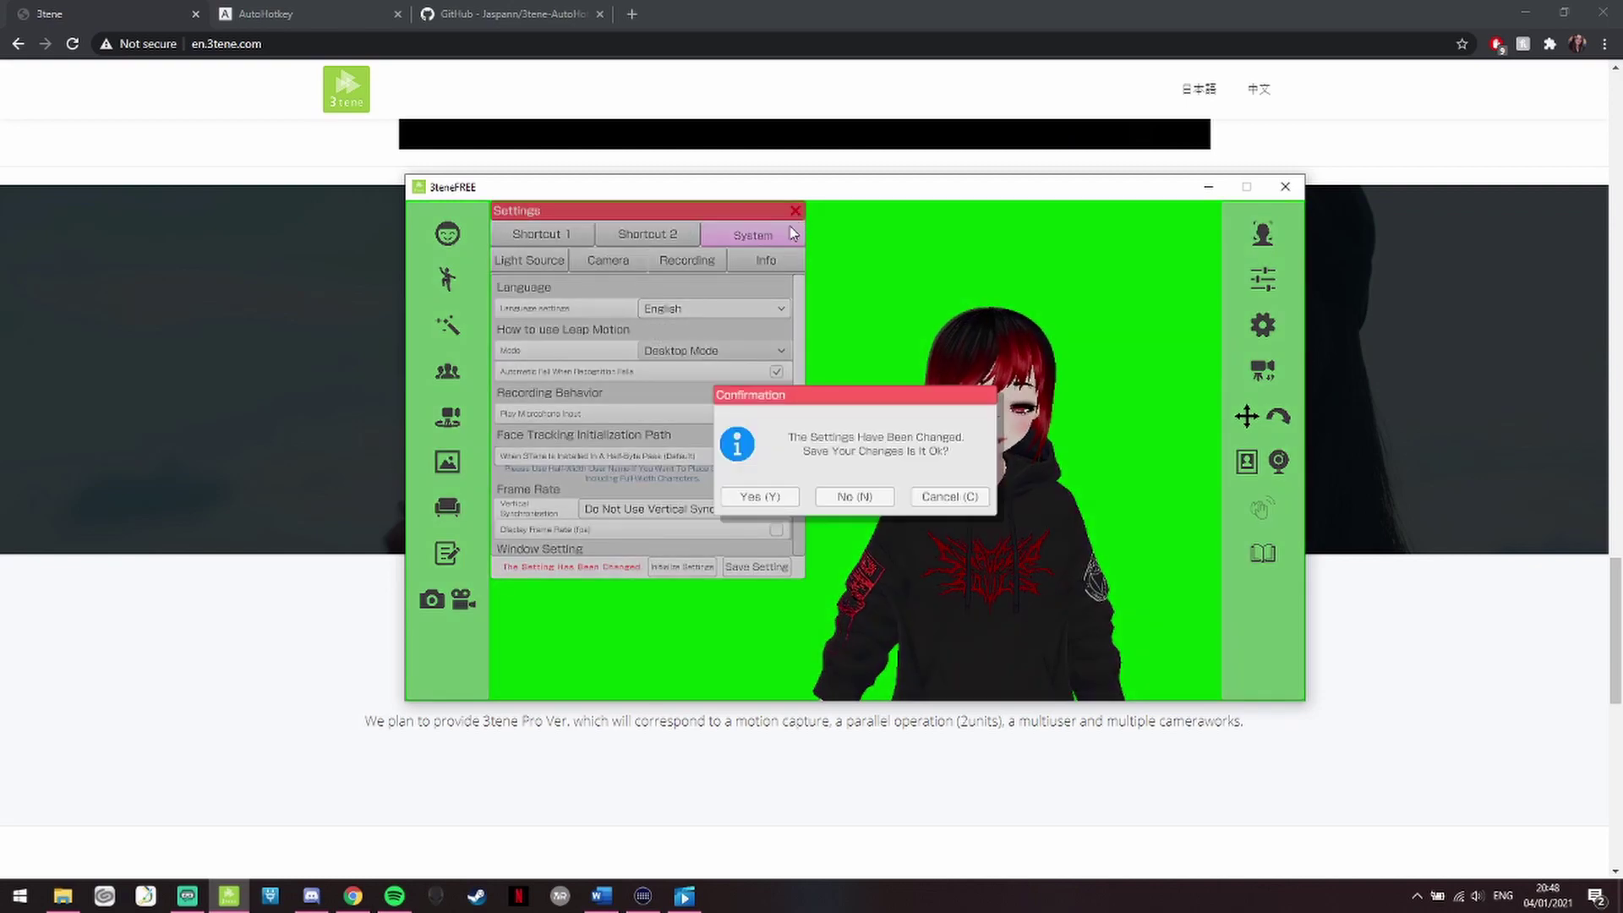
click(778, 498)
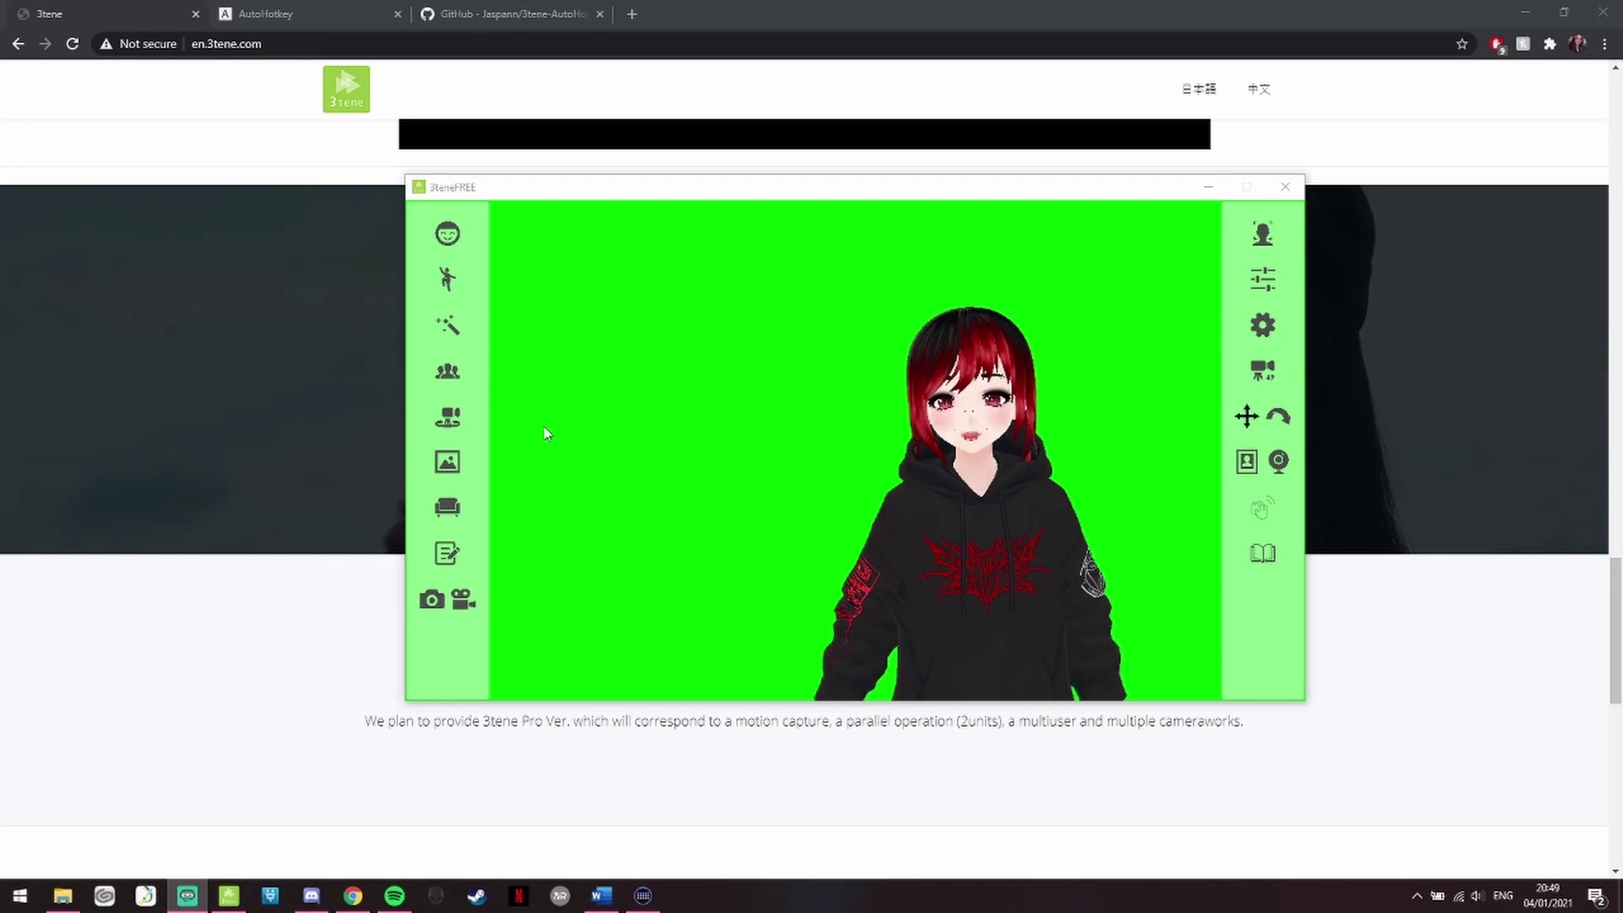
Add the avatar file Smart Blossom.vrm from the vroid folder under Documents\Art and agree to its license.
click(448, 382)
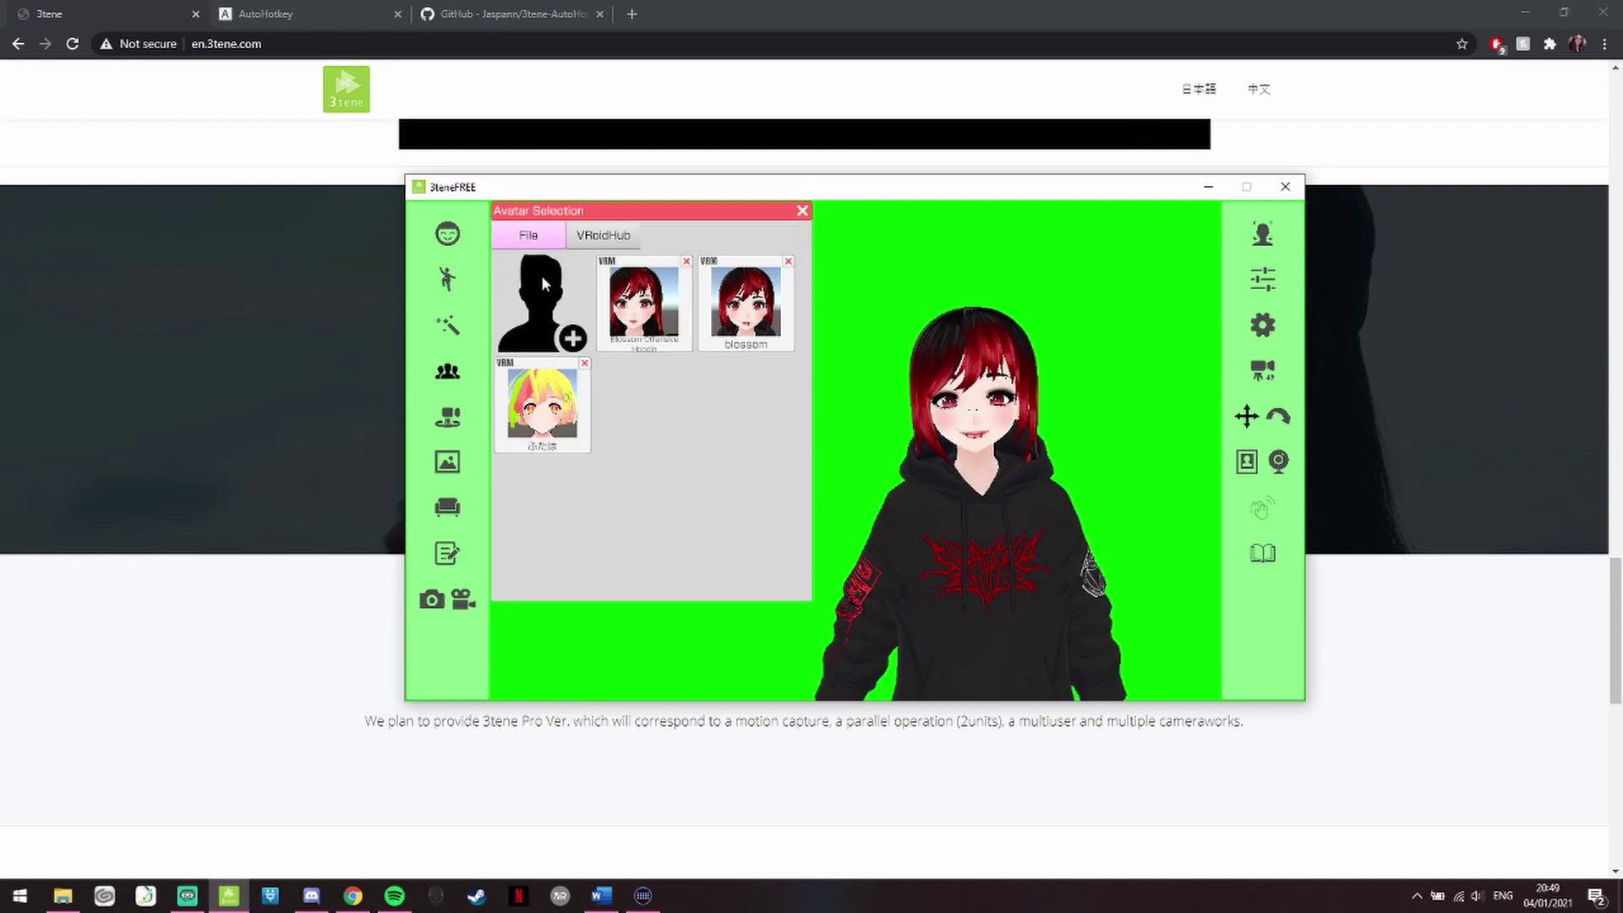
click(536, 307)
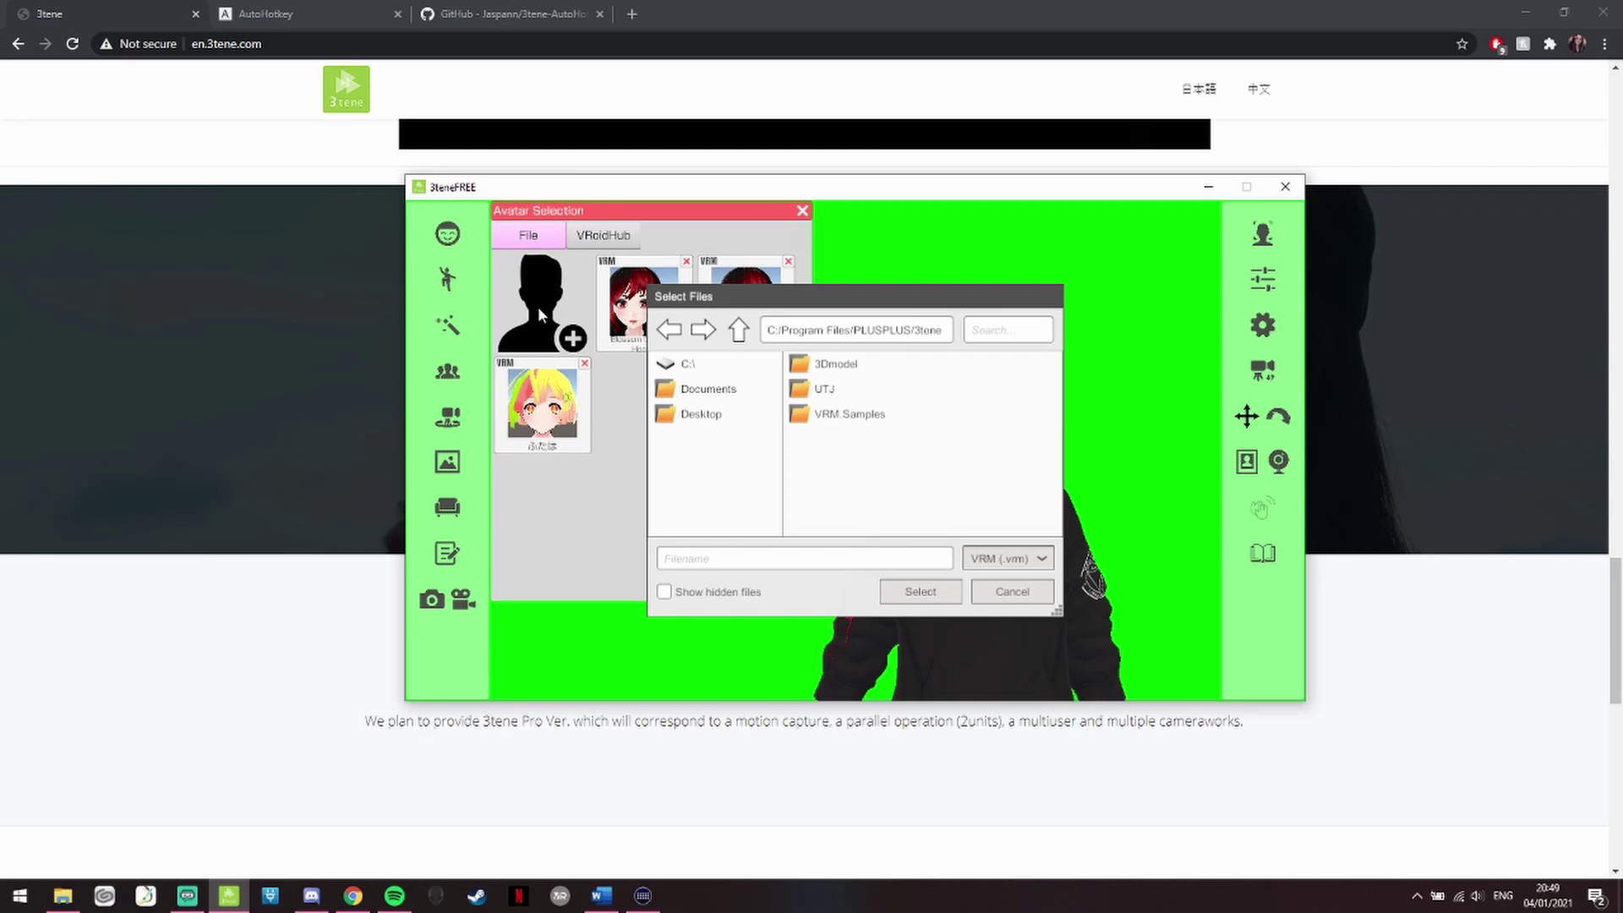
click(739, 391)
double_click(837, 372)
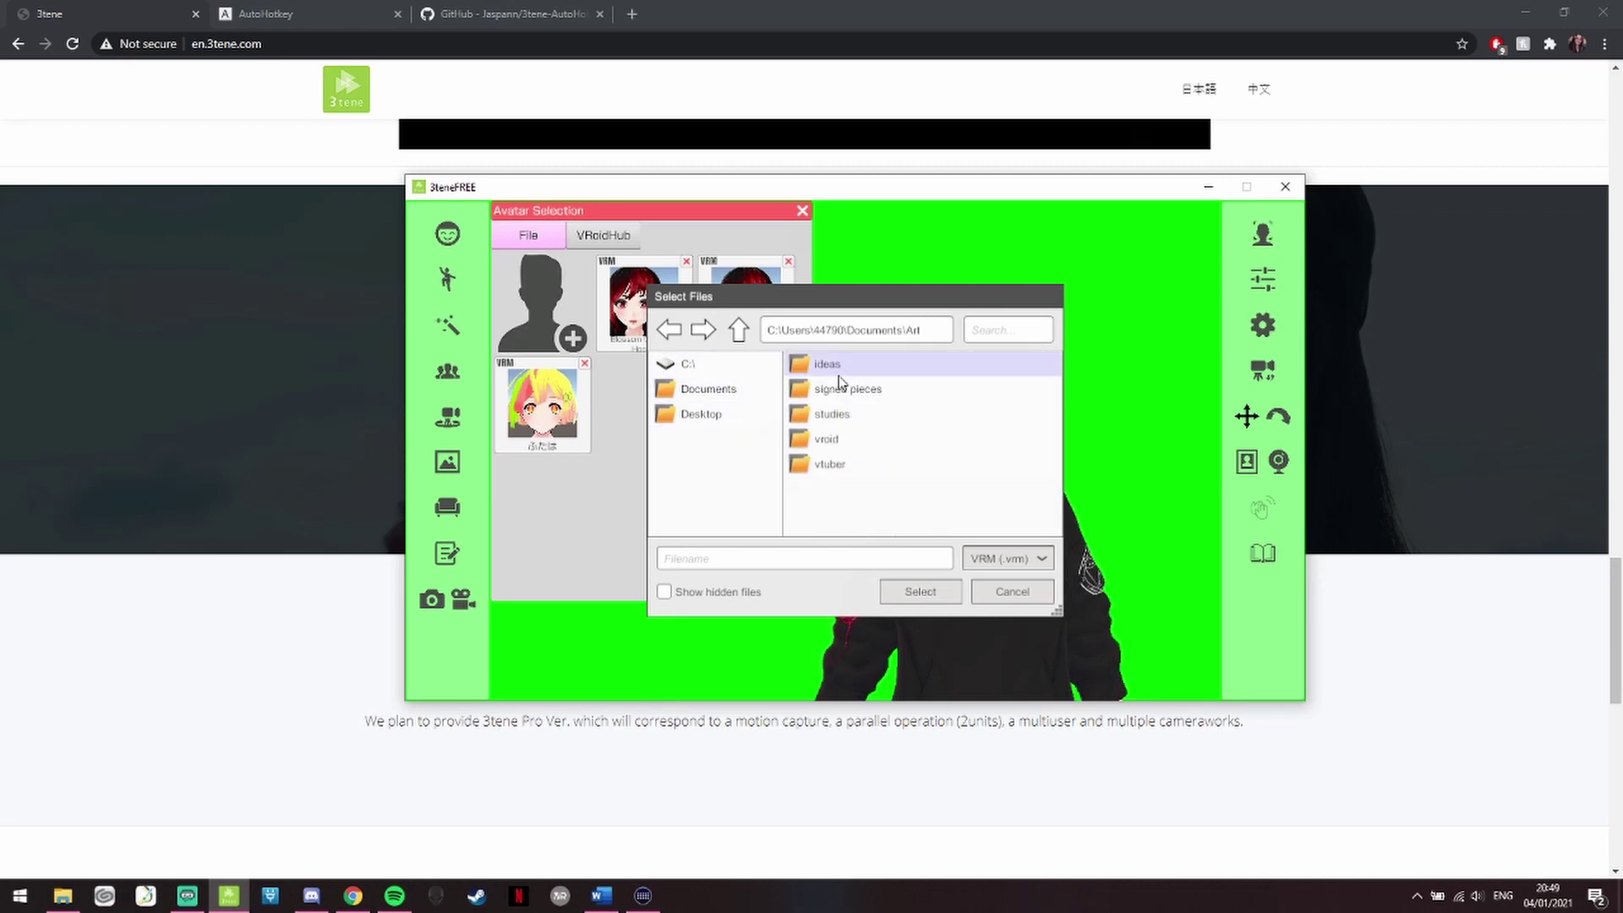
double_click(824, 440)
double_click(833, 366)
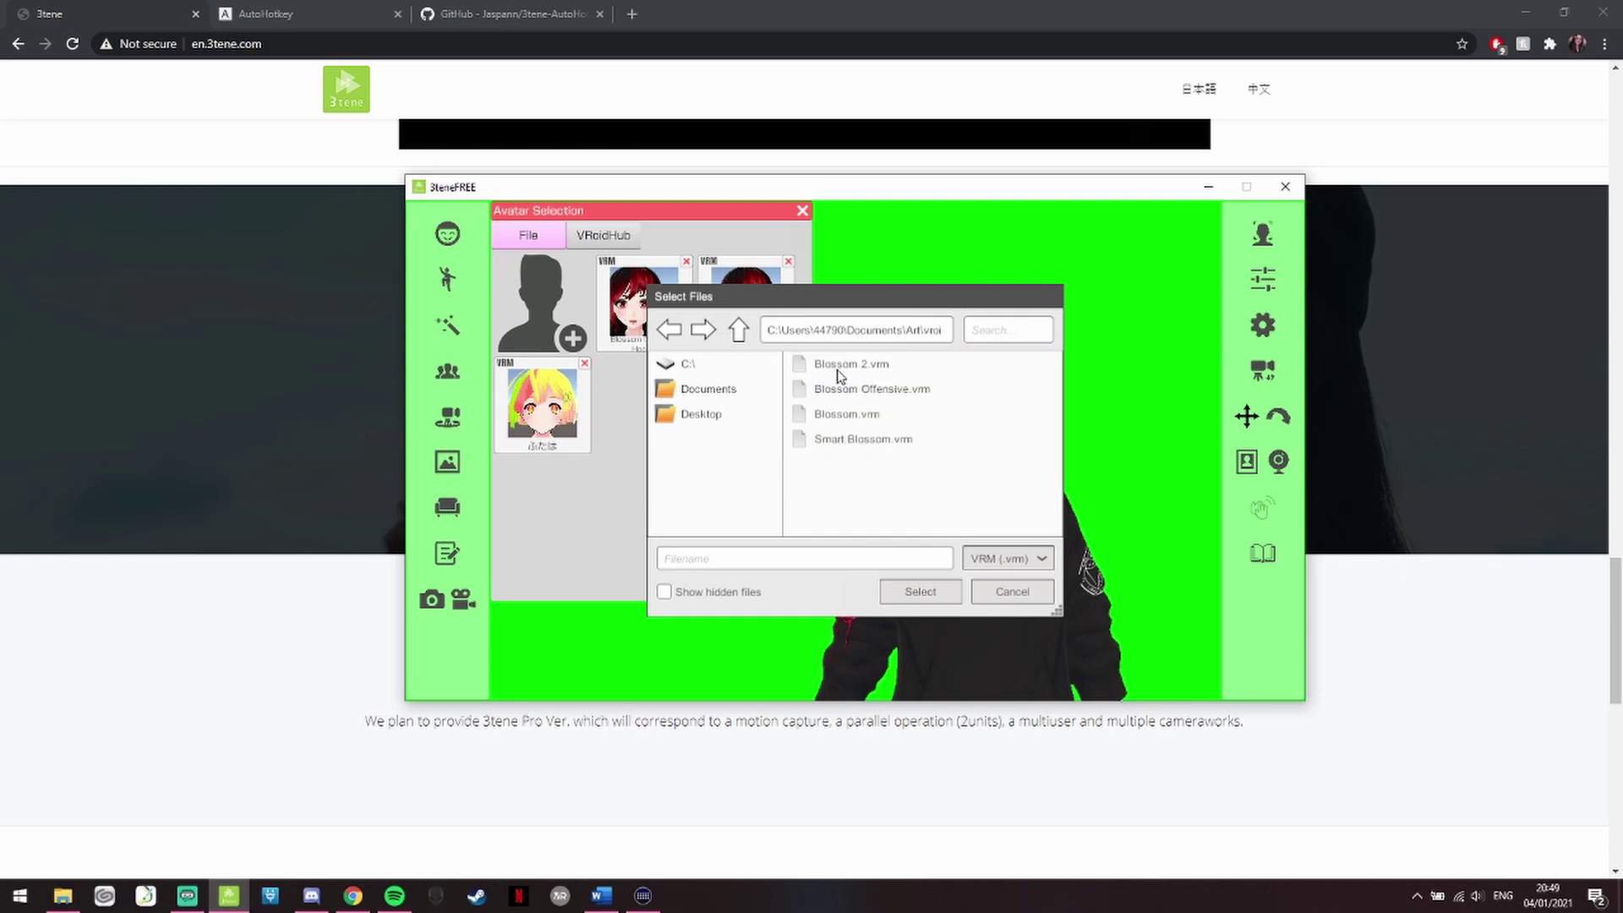
double_click(856, 436)
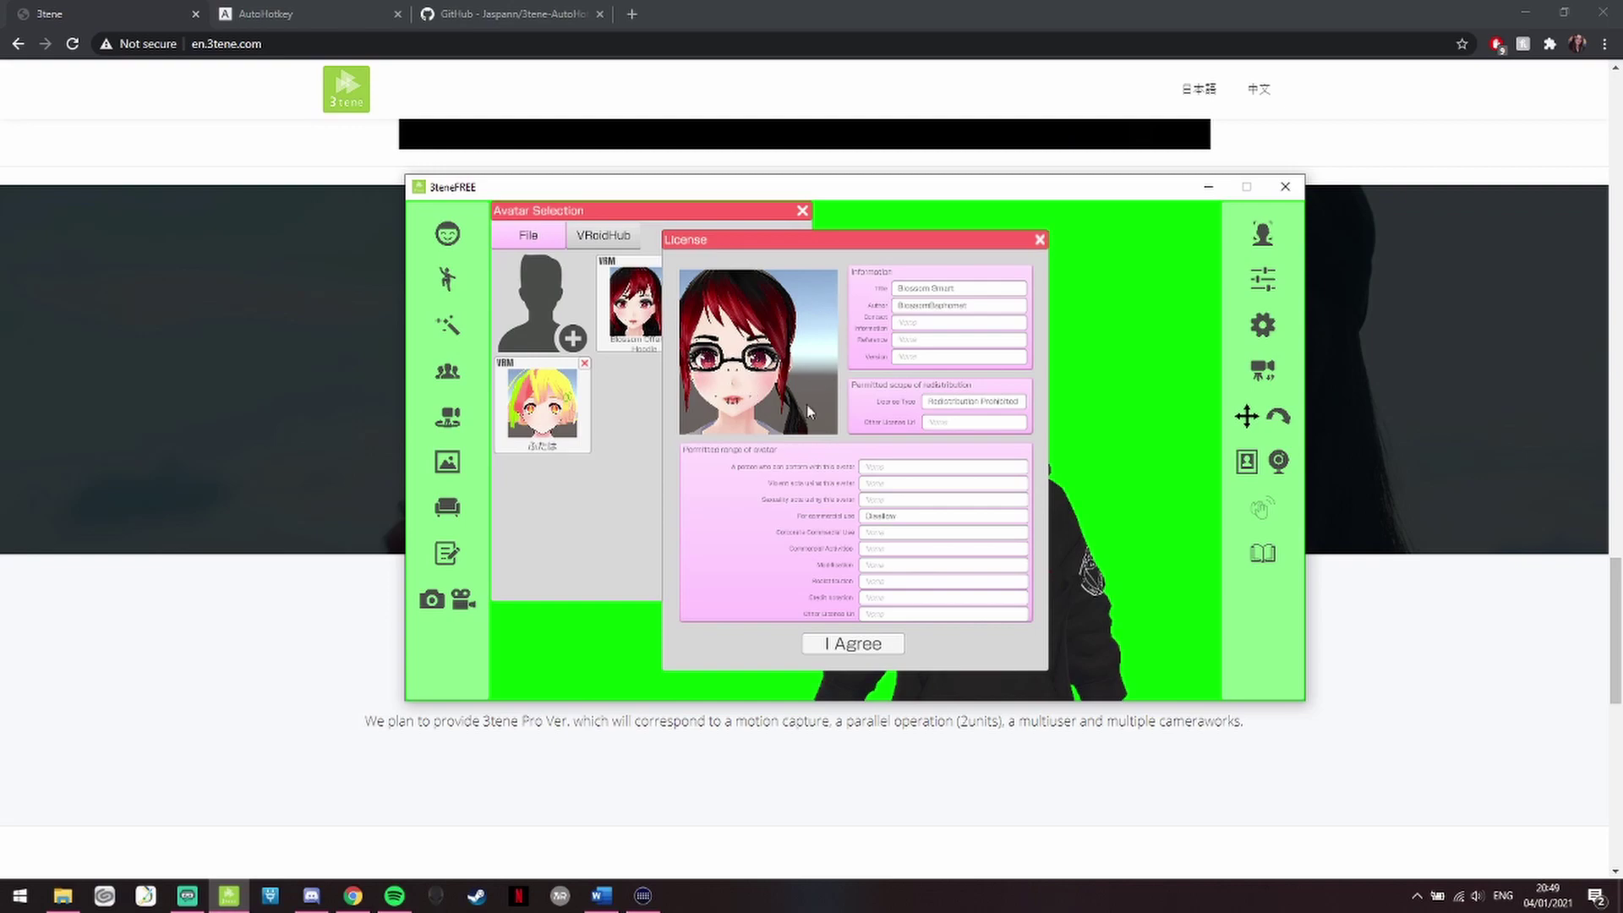
click(853, 645)
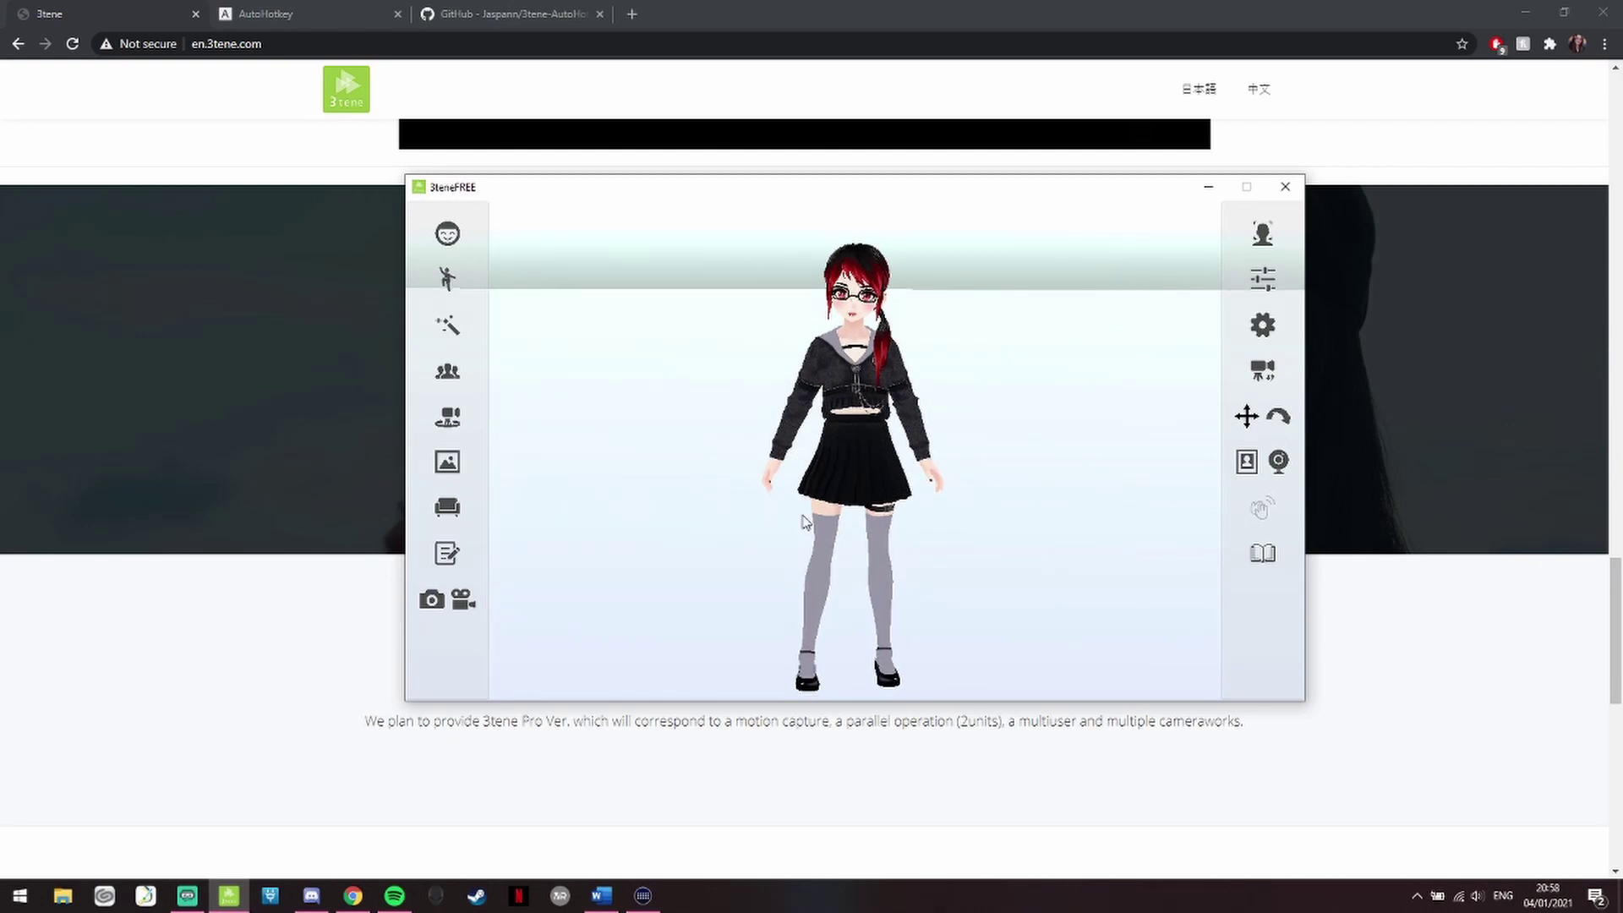
Change the stage background from the standard scene to Custom color with green and close the background settings.
click(448, 463)
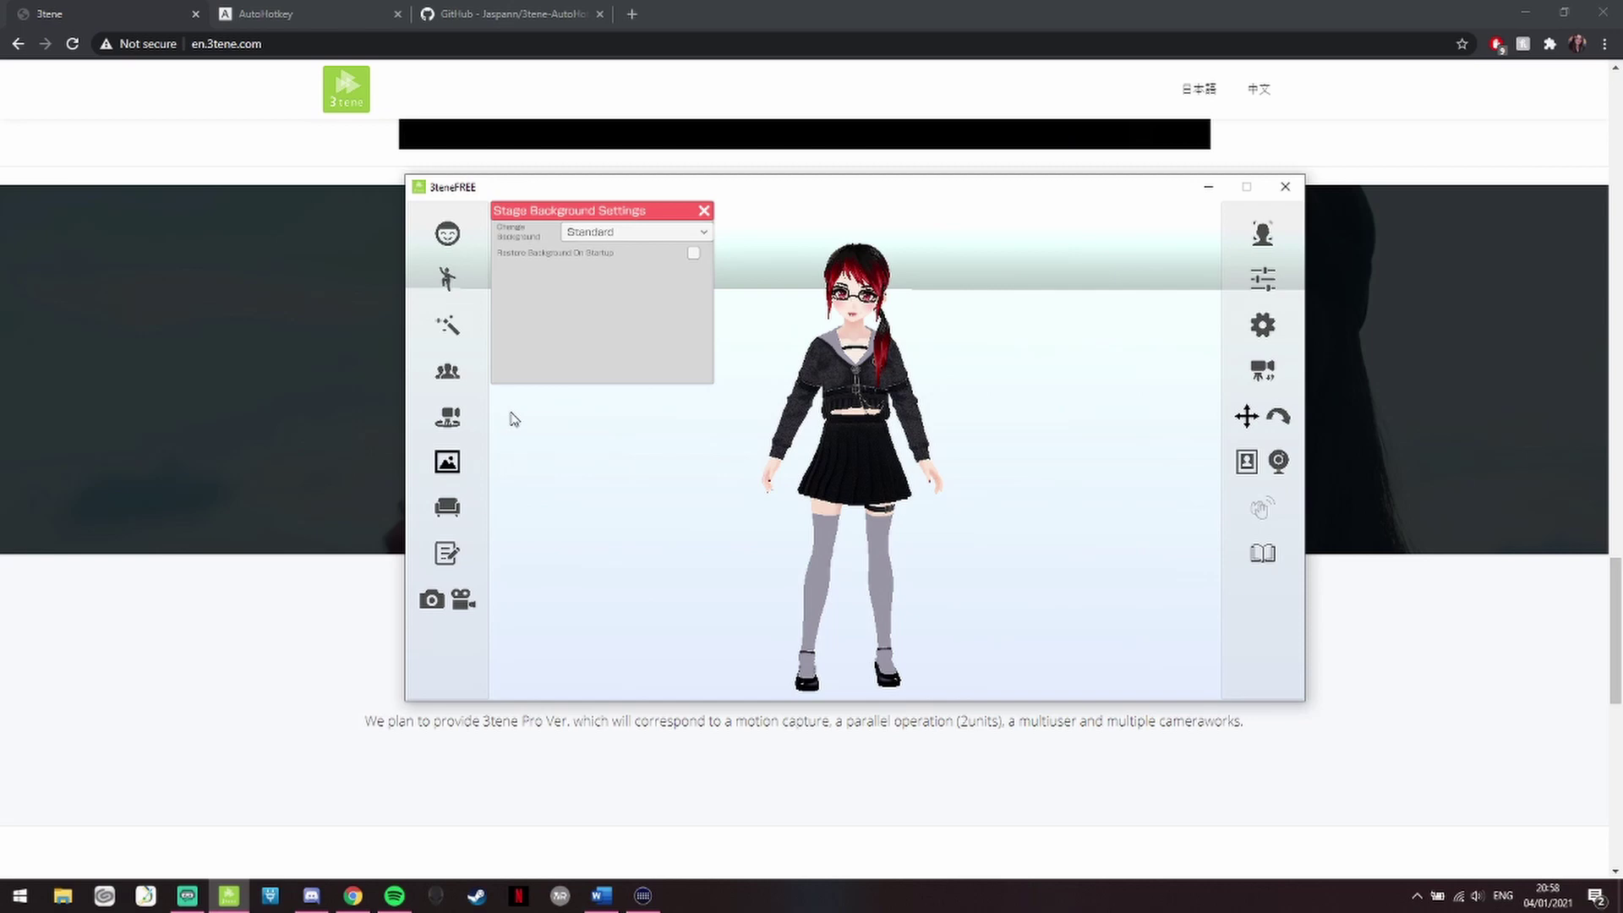
click(604, 233)
click(610, 266)
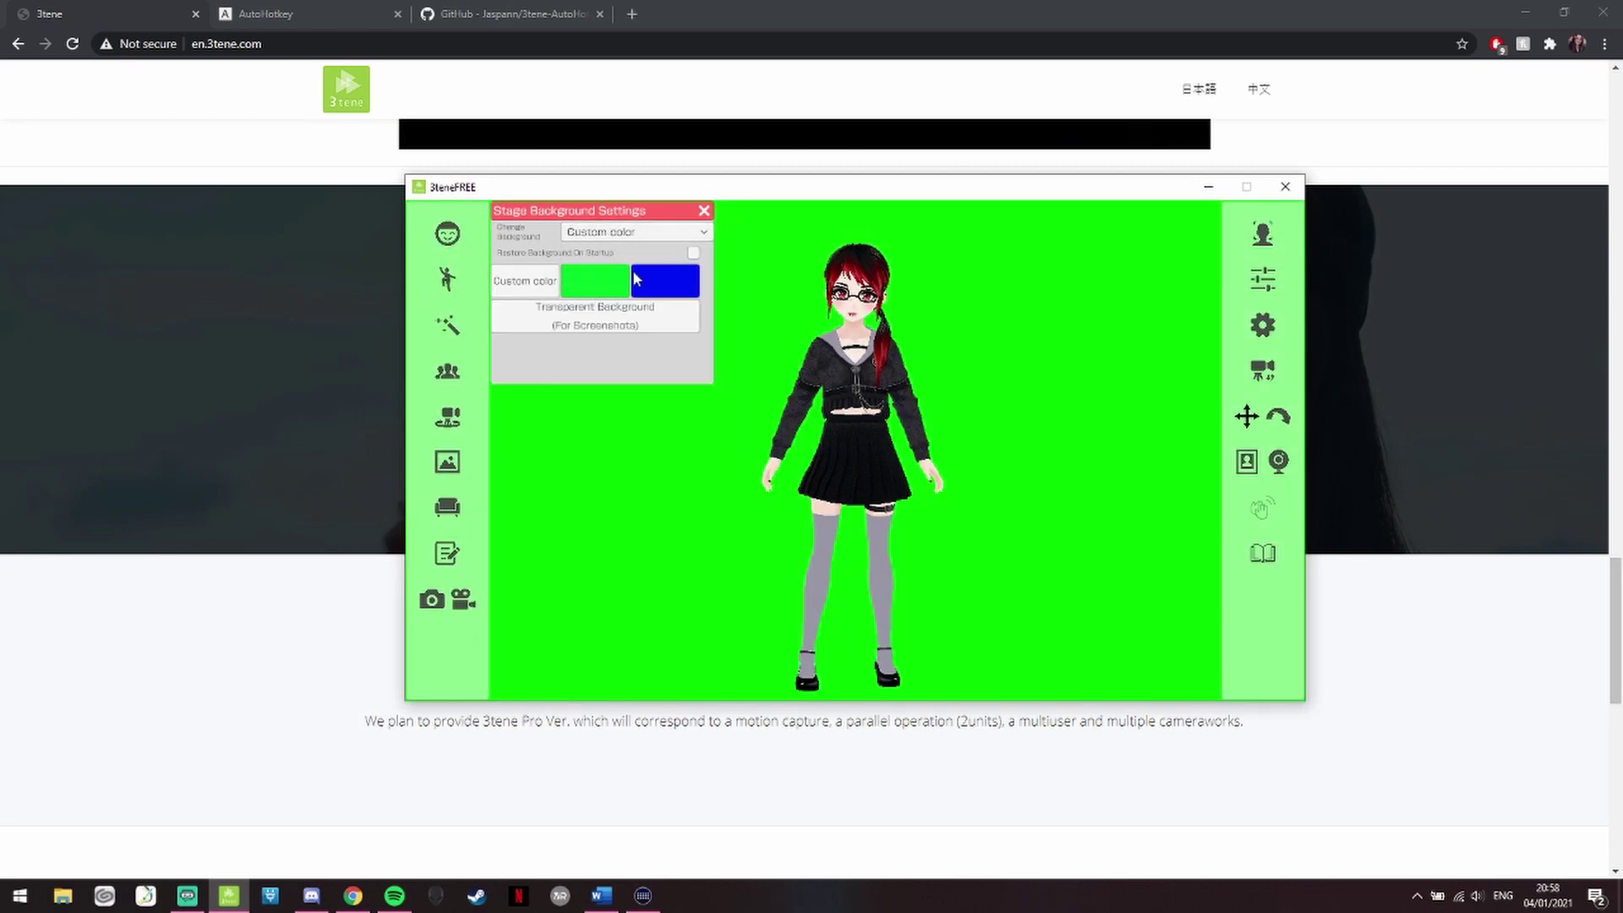
click(704, 212)
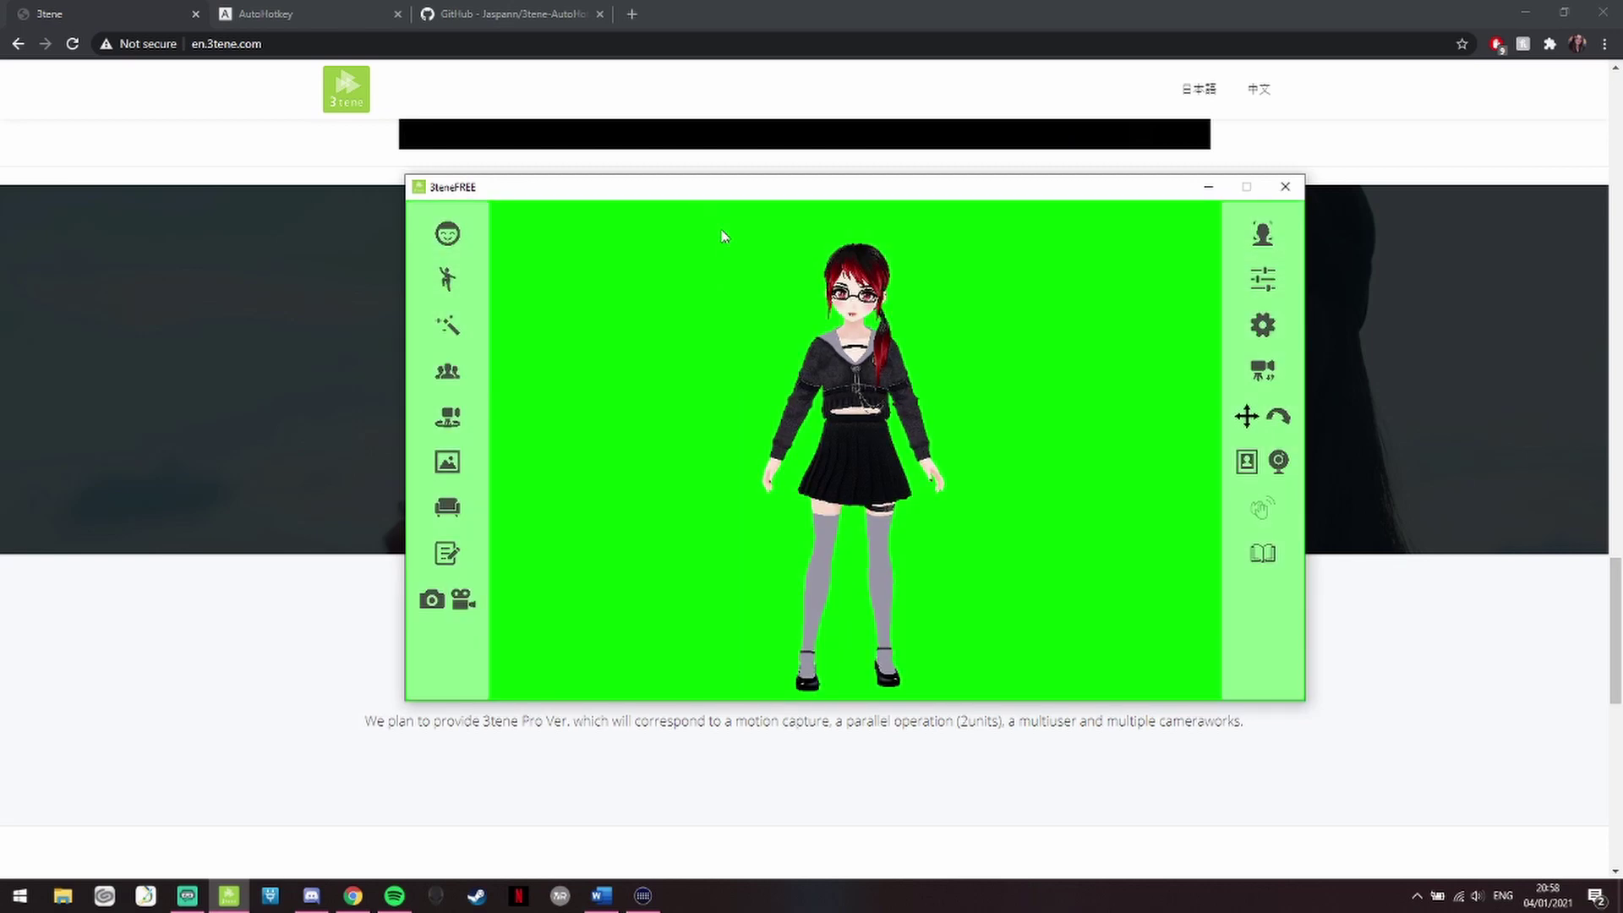
Start webcam tracking for Avatar 1 and close the tracking dialog.
click(1263, 239)
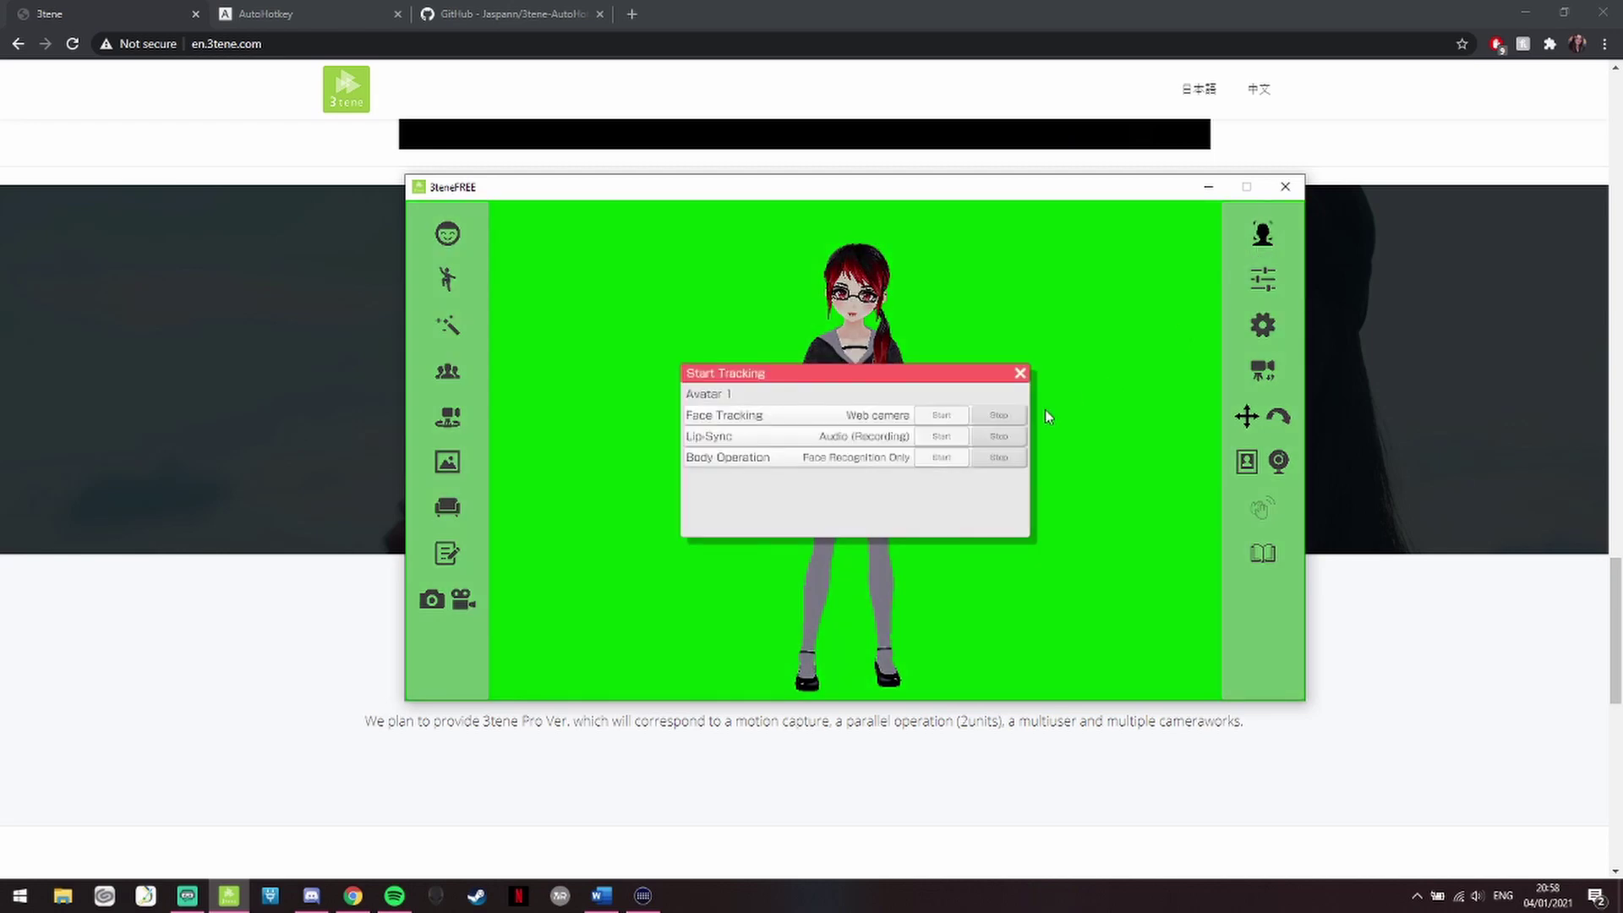
click(949, 449)
click(1021, 374)
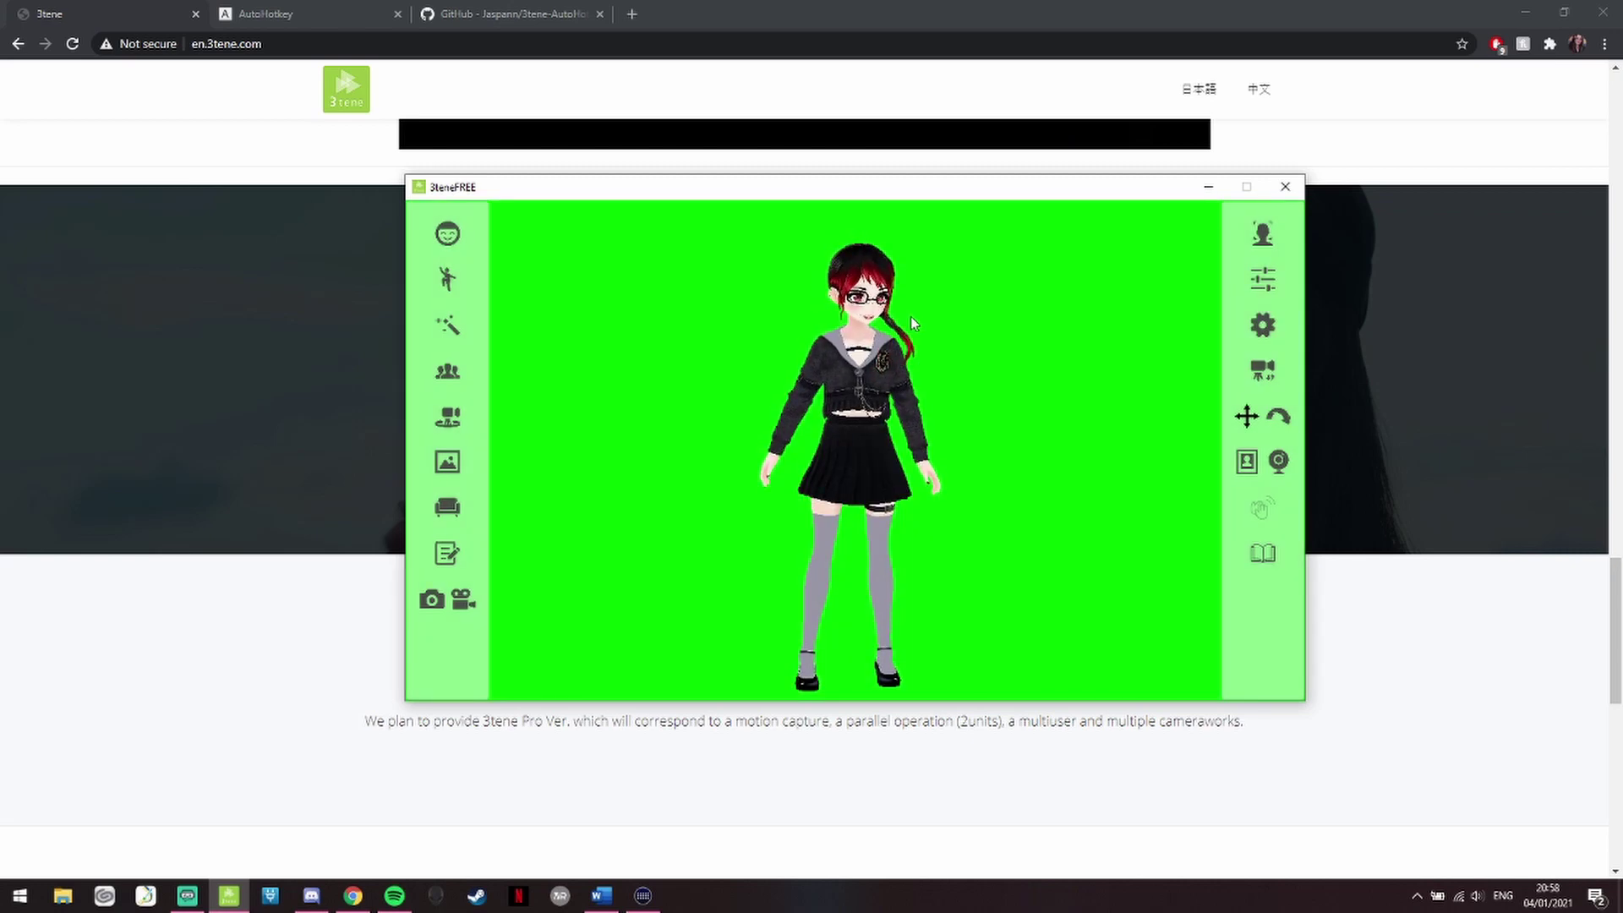
Frame the avatar closely from the waist up and add the current view to the camera angle list.
scroll(896, 308, up, 5)
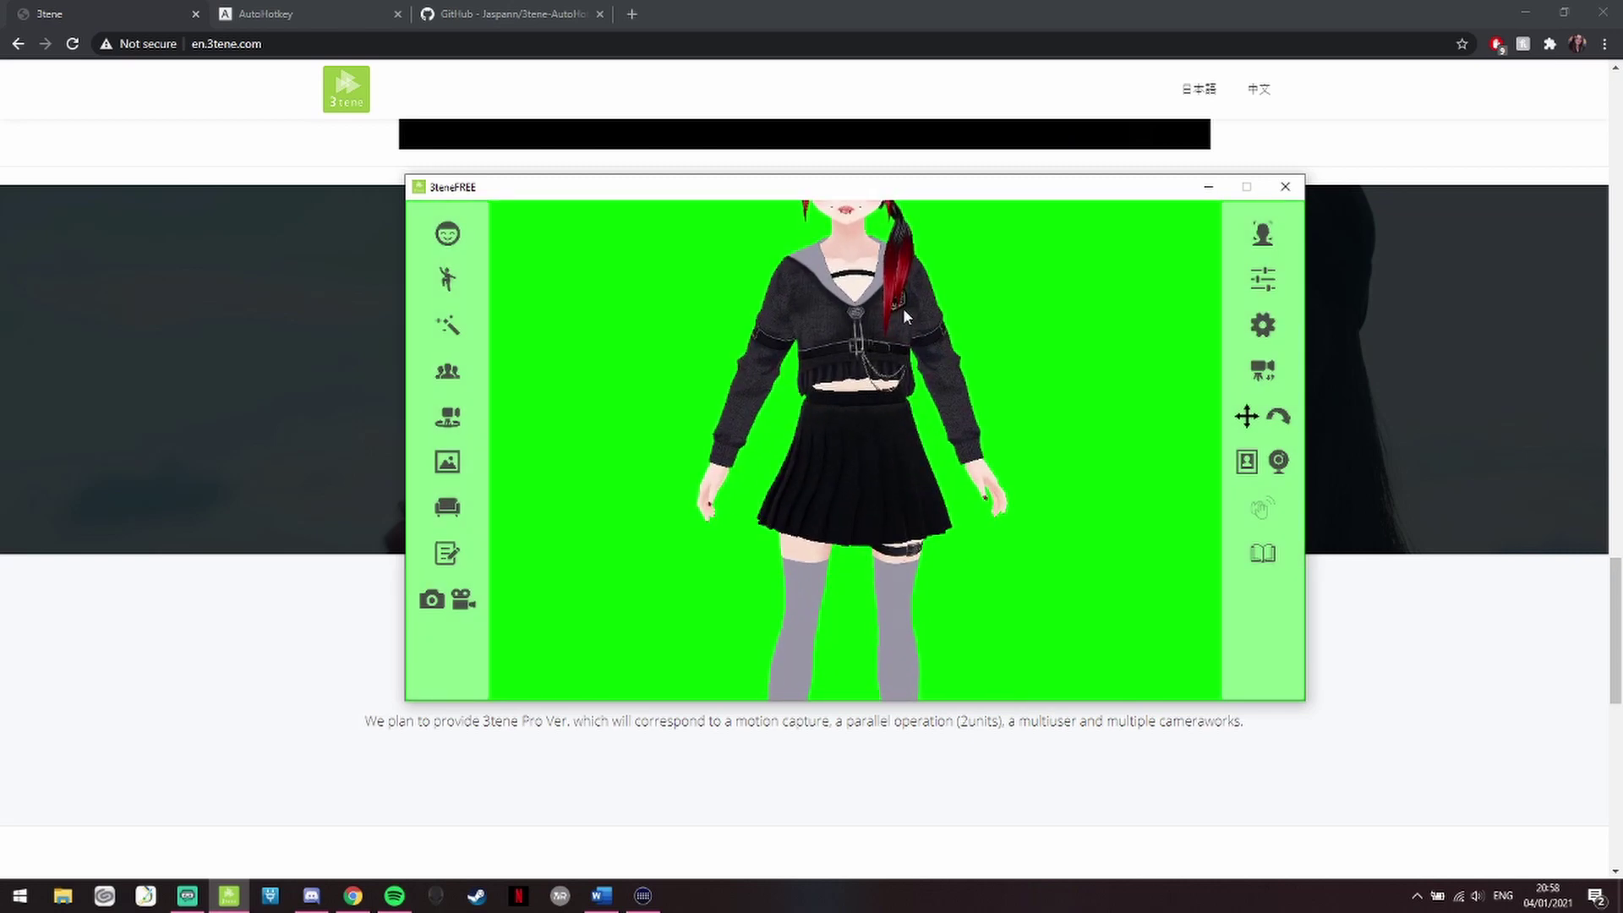
scroll(903, 308, down, 5)
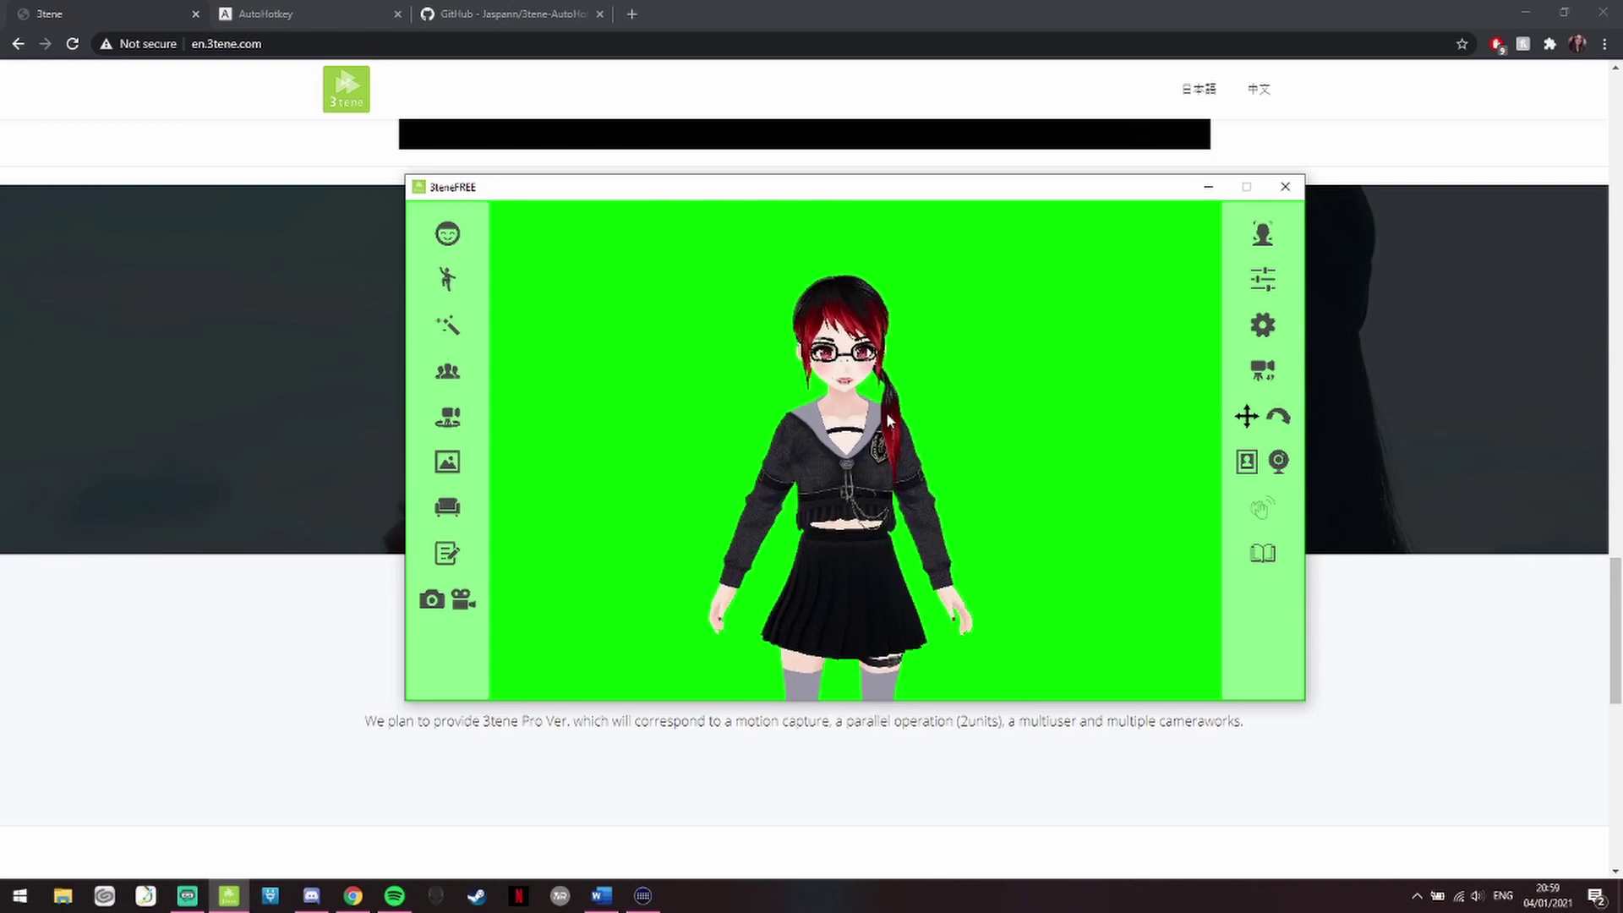
scroll(896, 414, up, 3)
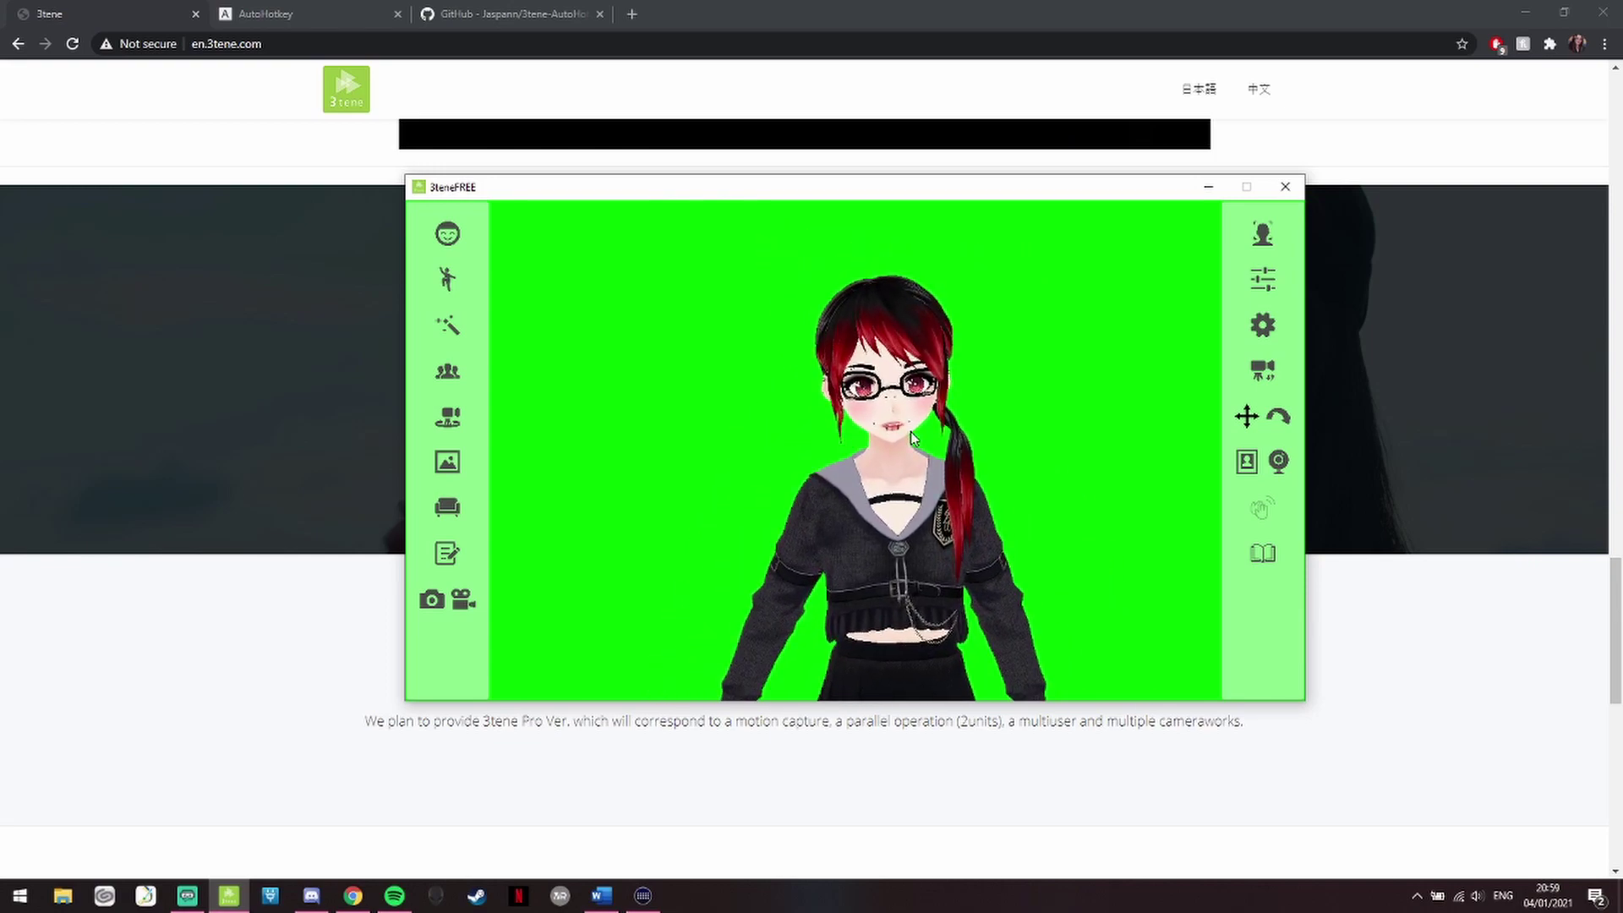
click(448, 419)
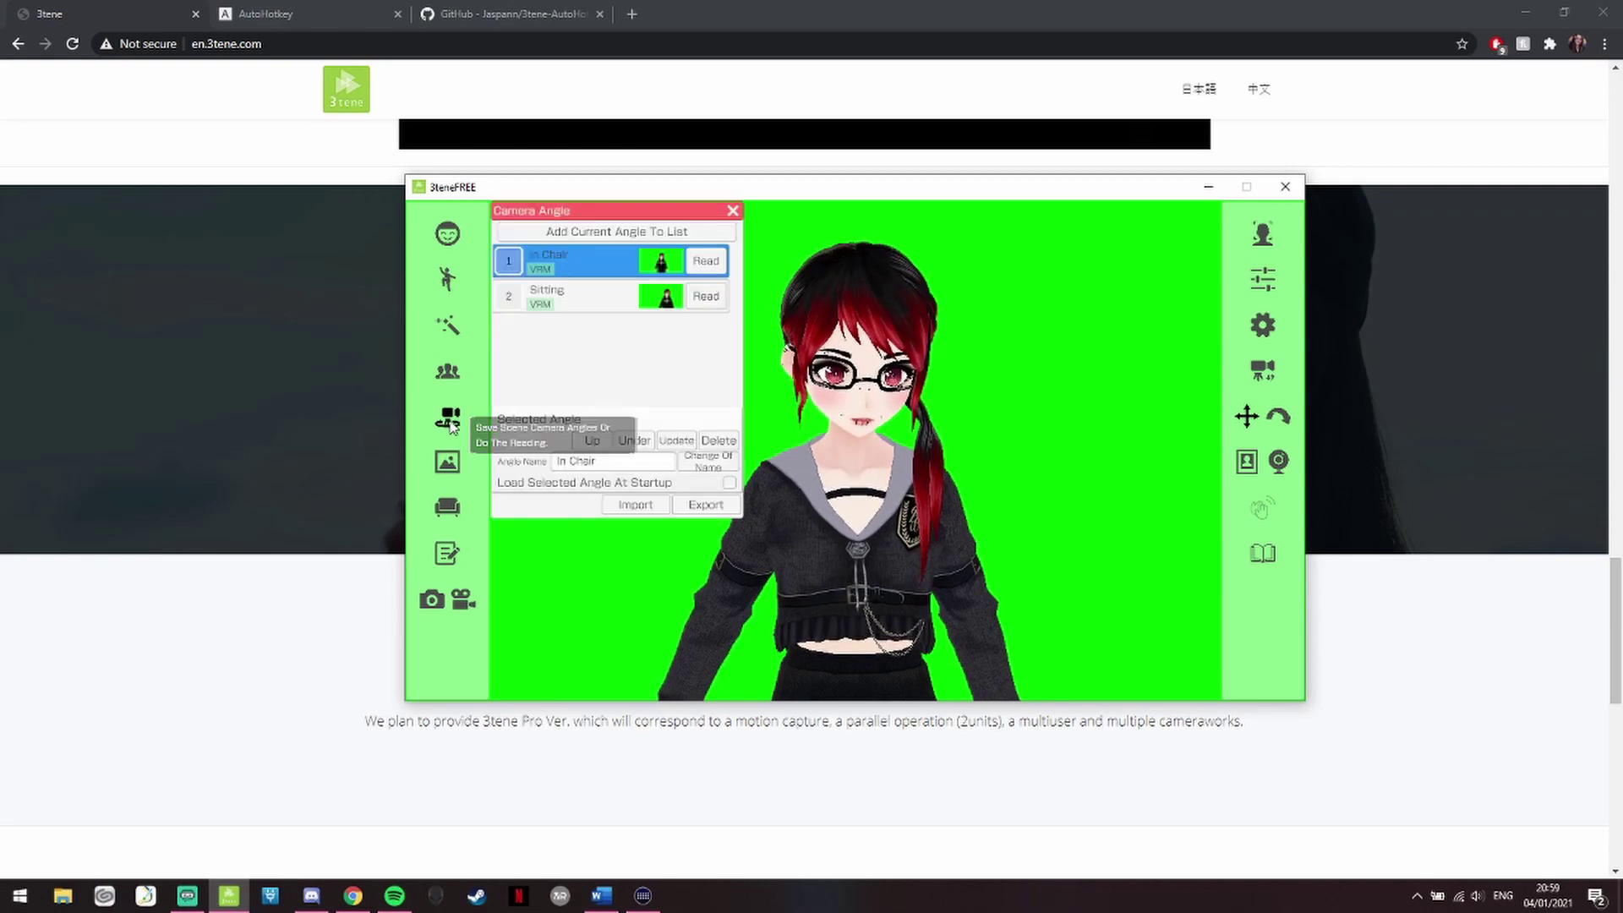
click(630, 465)
text(a name)
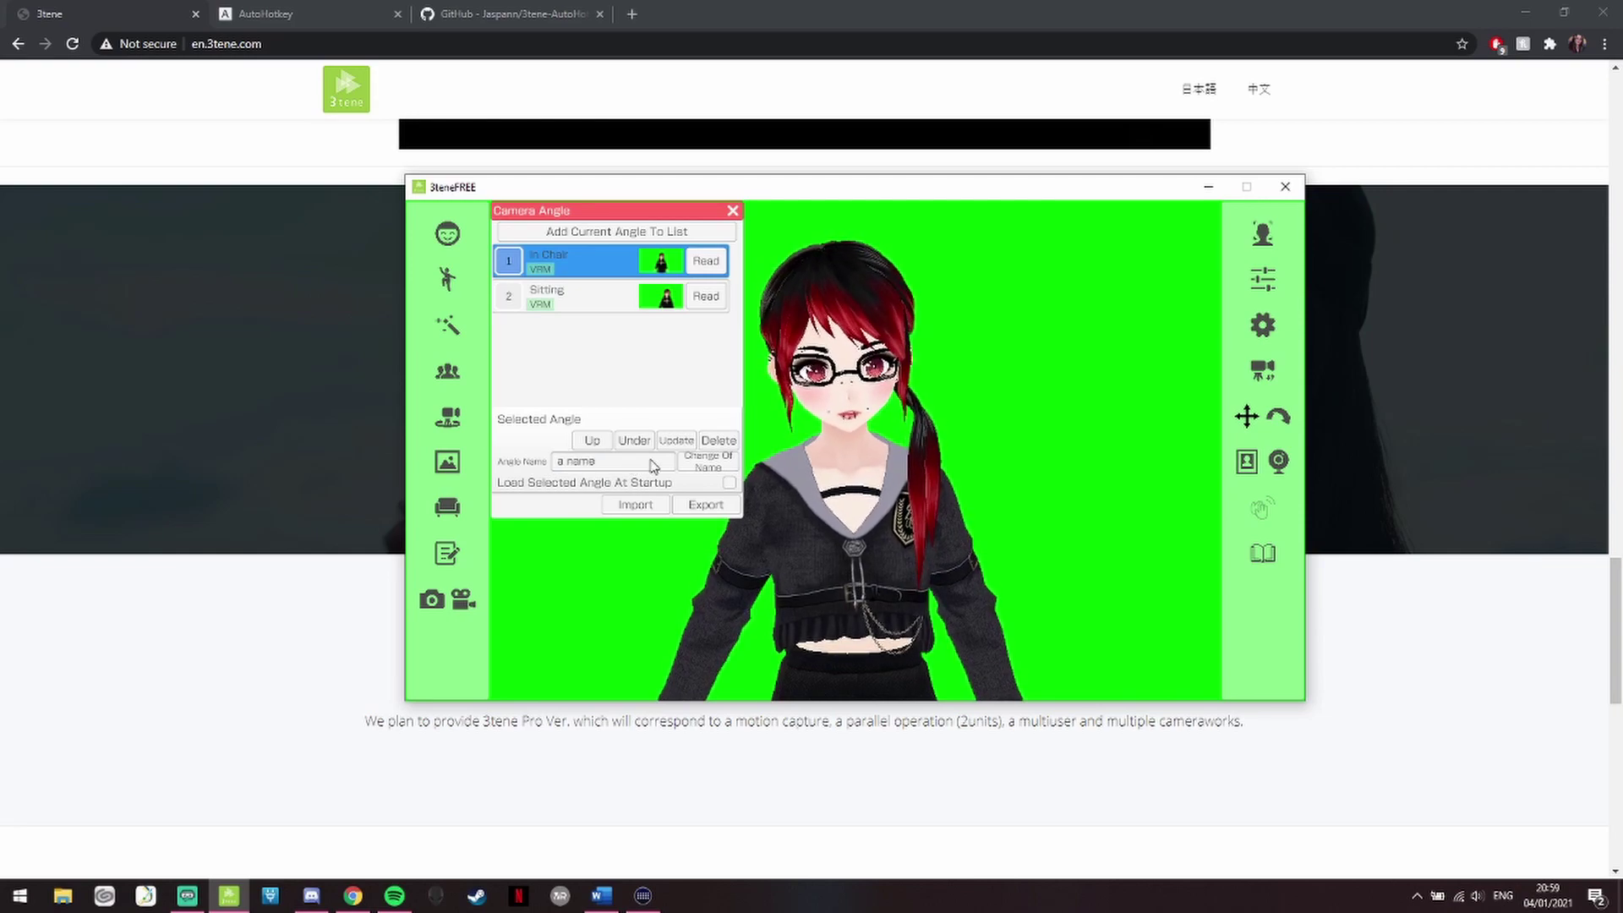
click(600, 232)
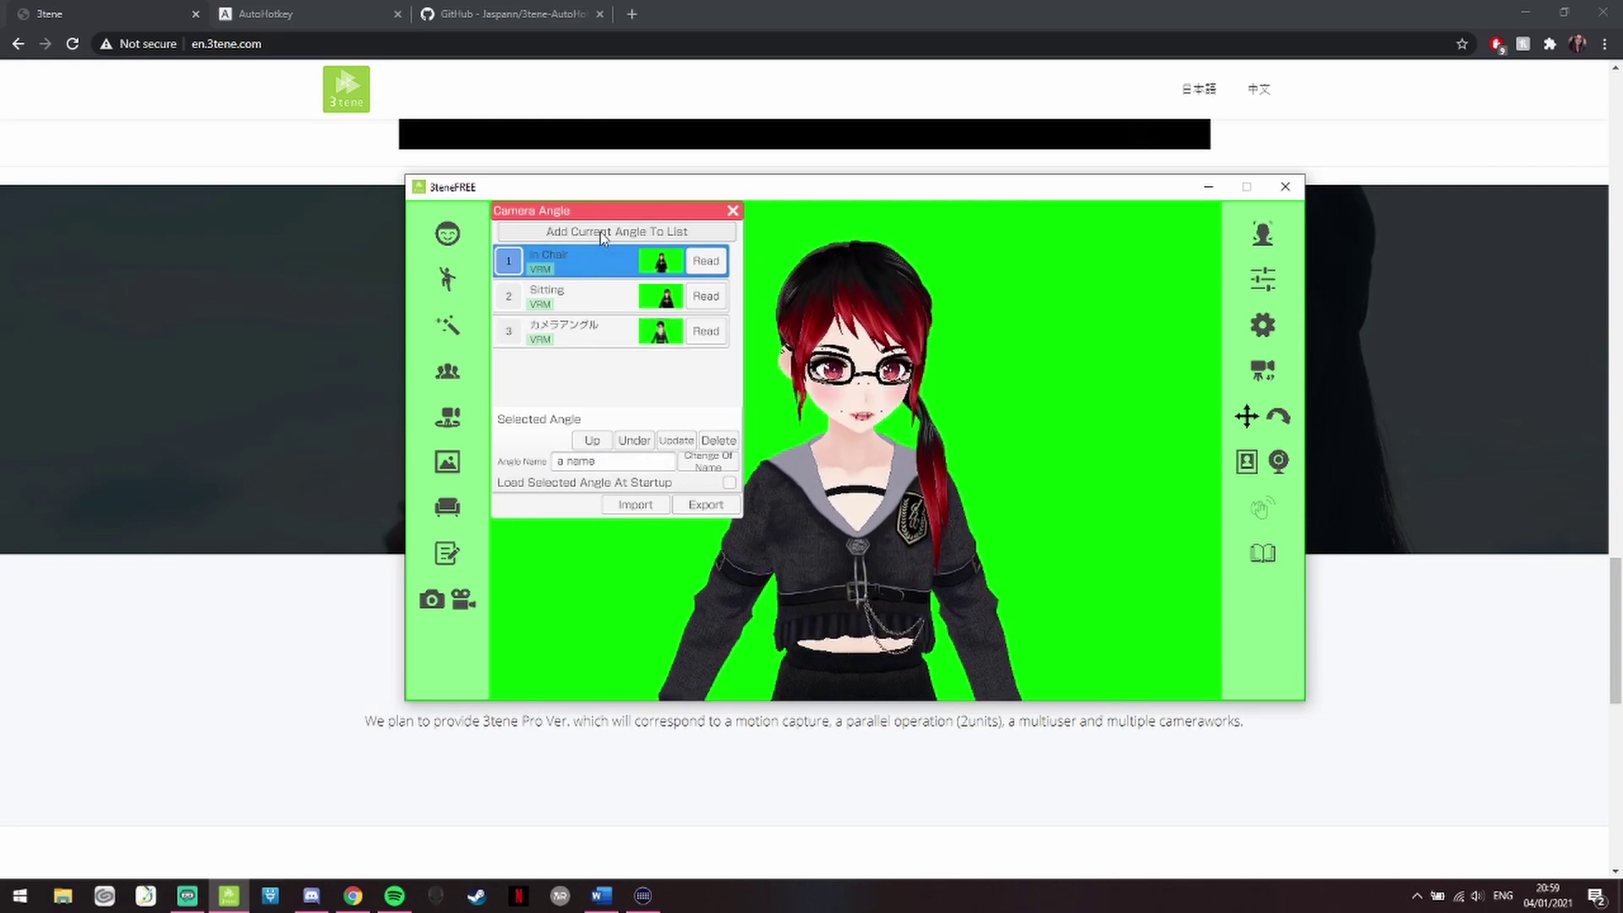
Rename the newly added third camera angle to "a name".
click(613, 332)
click(632, 461)
text(a name)
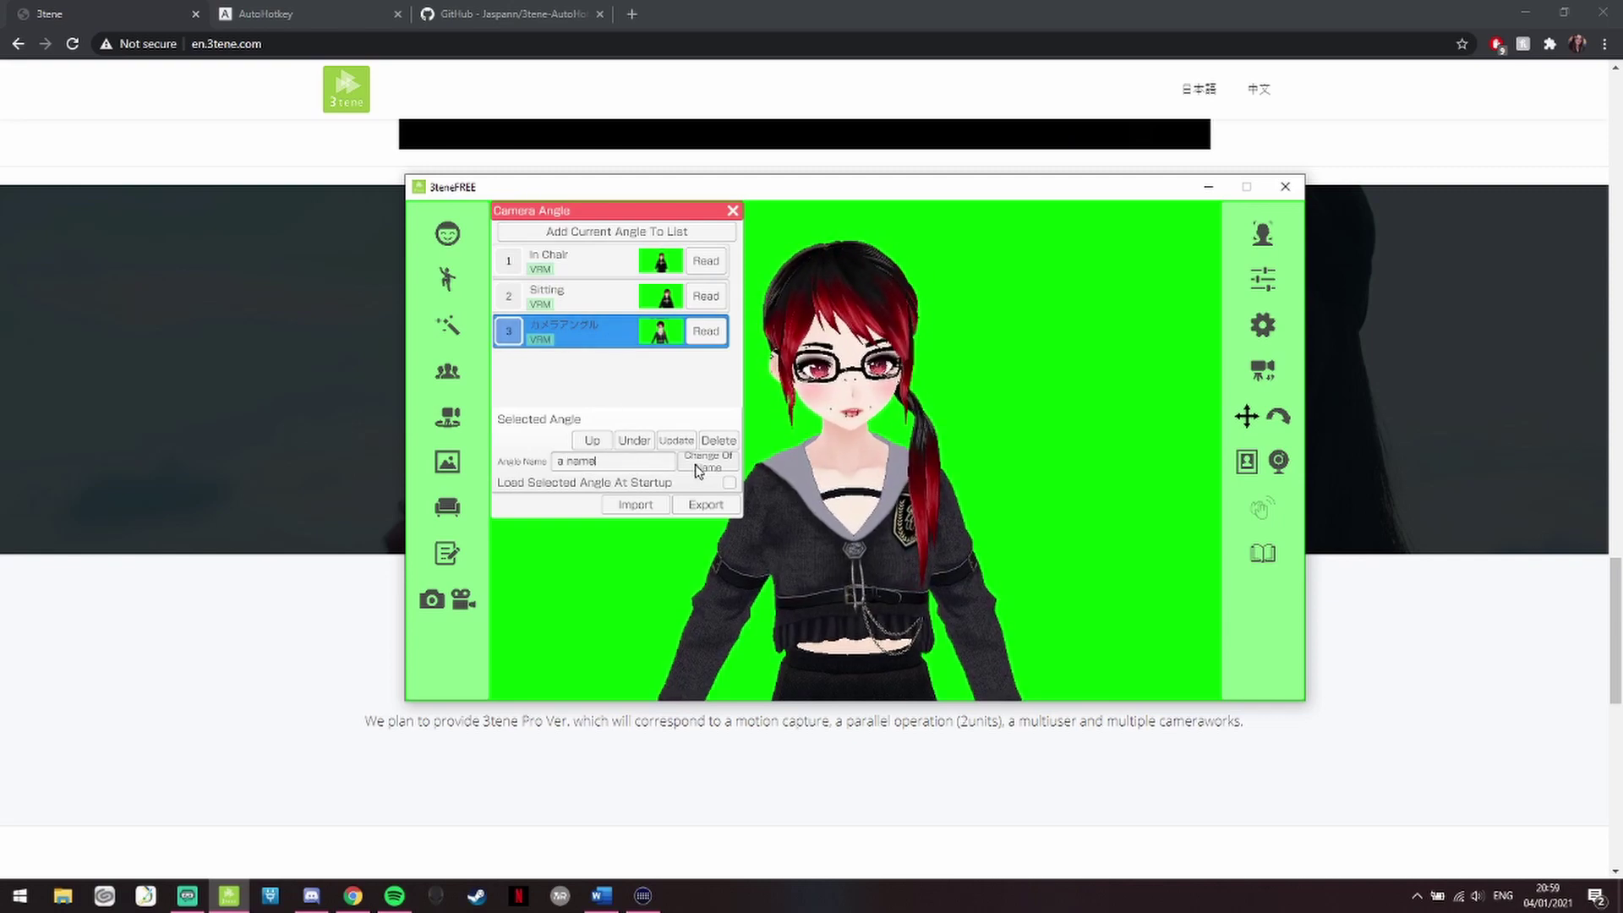
Compare the saved camera angles In Chair, Sitting and a name by loading them in turn, ending on a name.
click(706, 296)
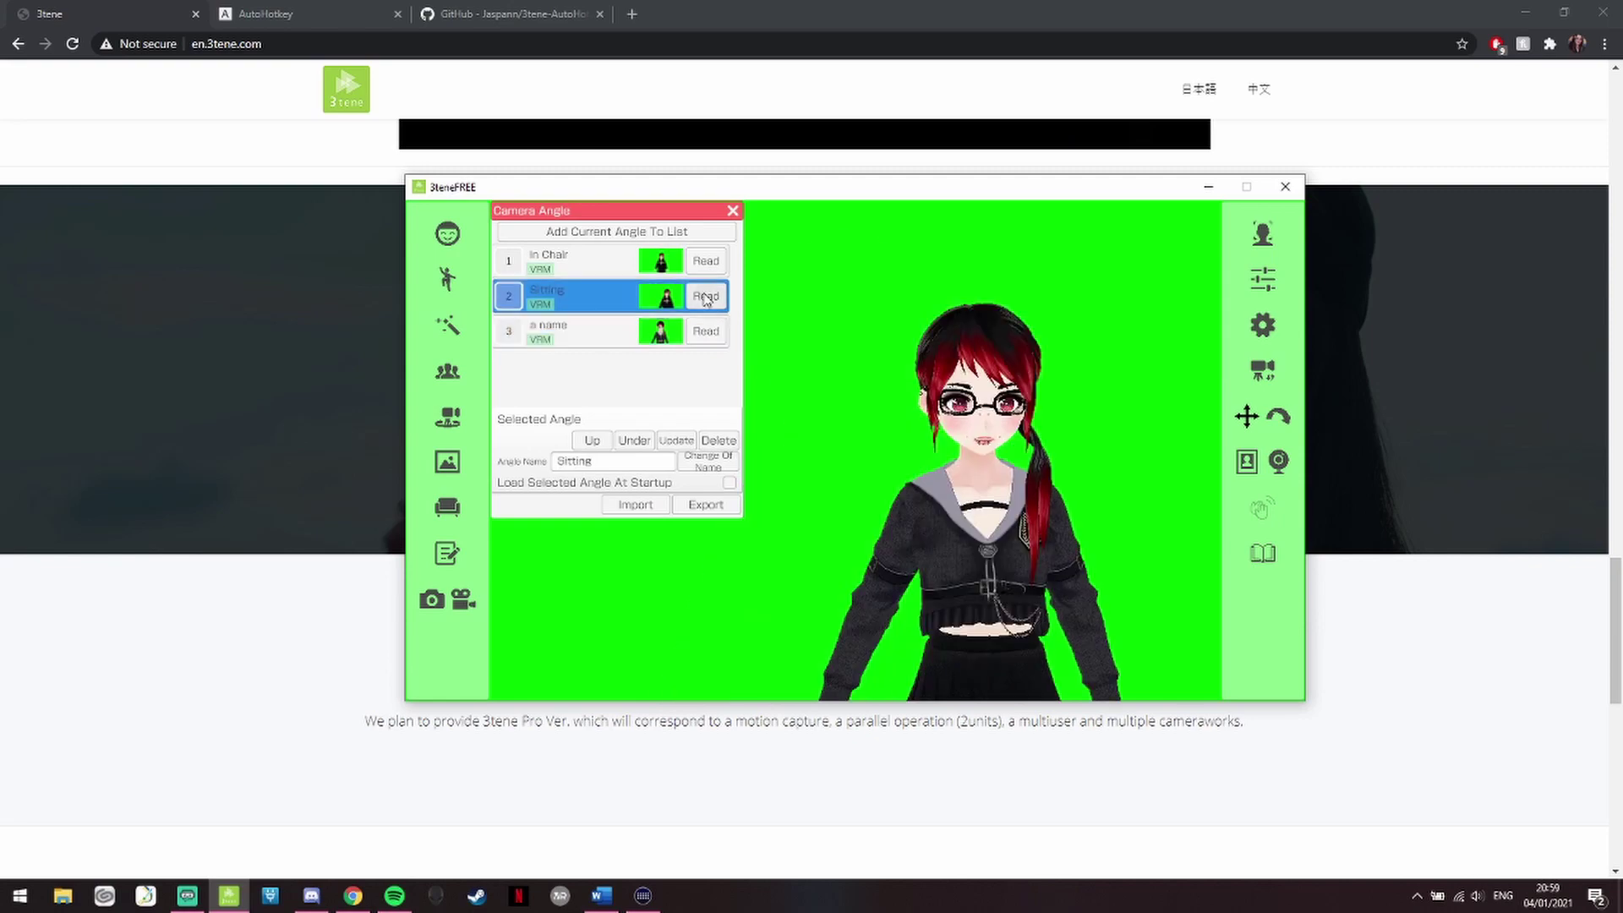
click(706, 262)
click(706, 295)
click(706, 331)
click(706, 295)
click(706, 261)
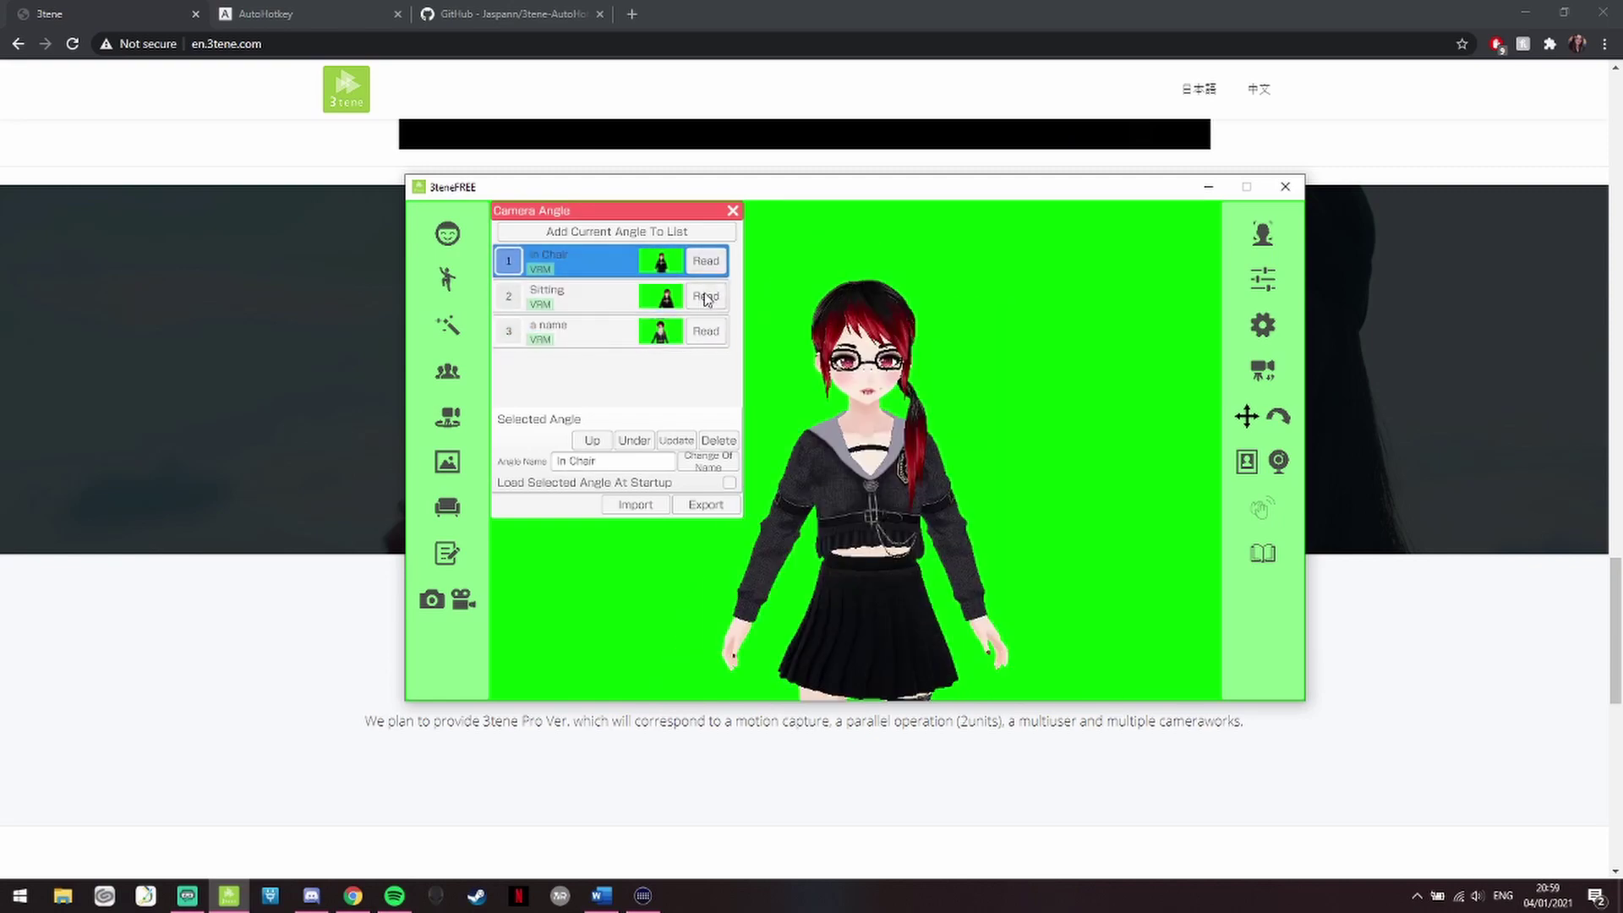
click(706, 295)
click(706, 330)
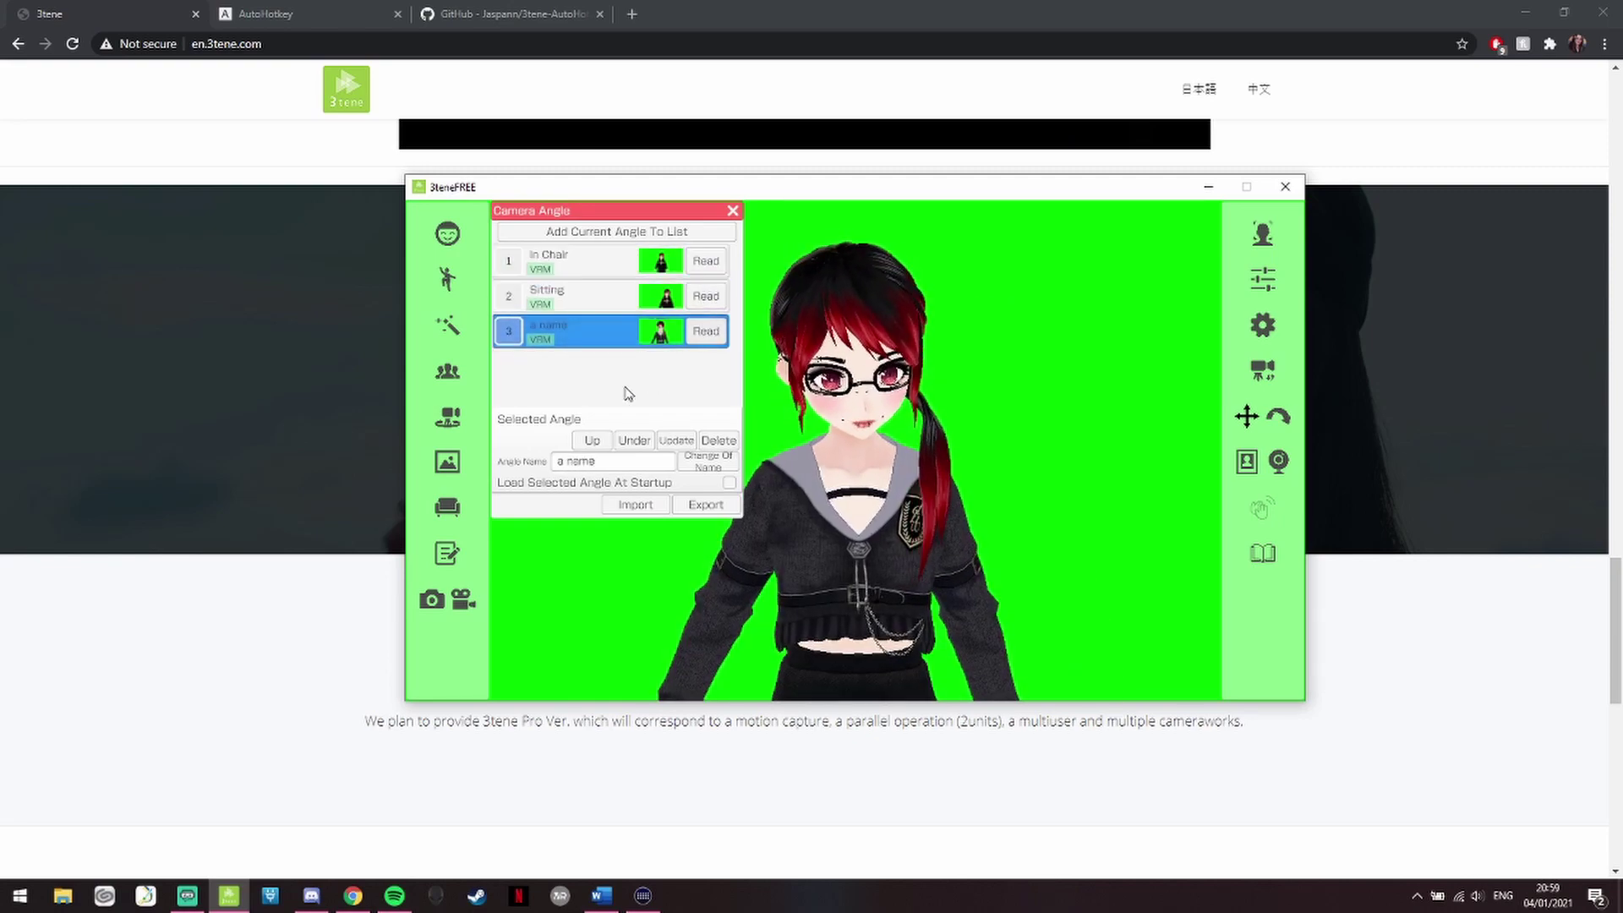
key(Escape)
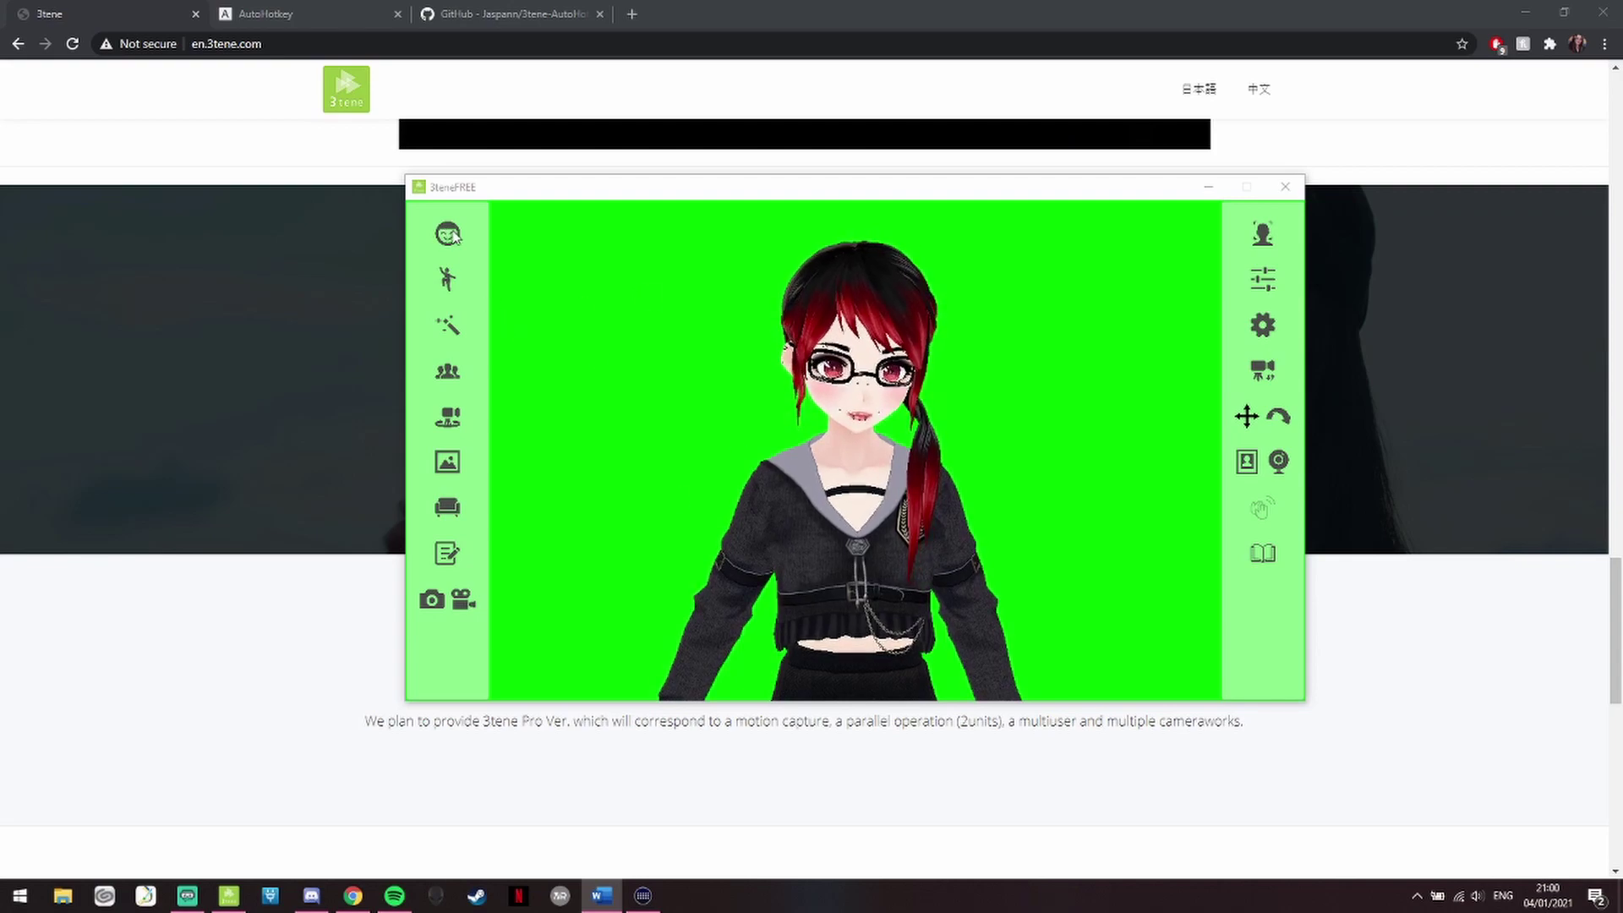
click(620, 327)
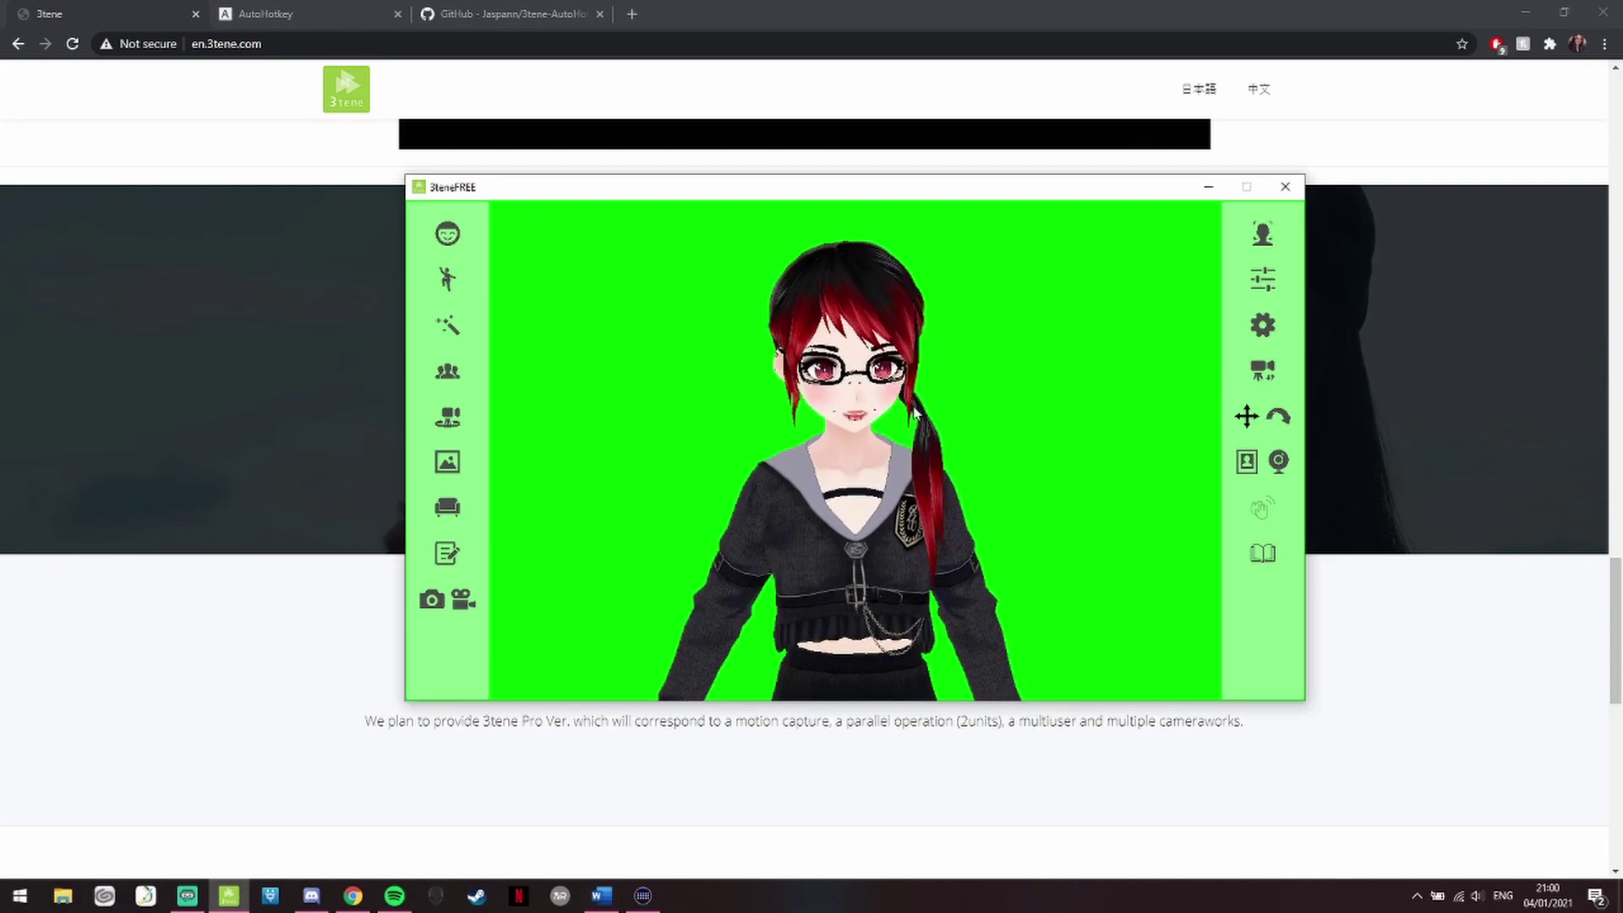
Open the shortcut settings from the expression list and examine the keyboard assignments for expressions and poses.
click(452, 237)
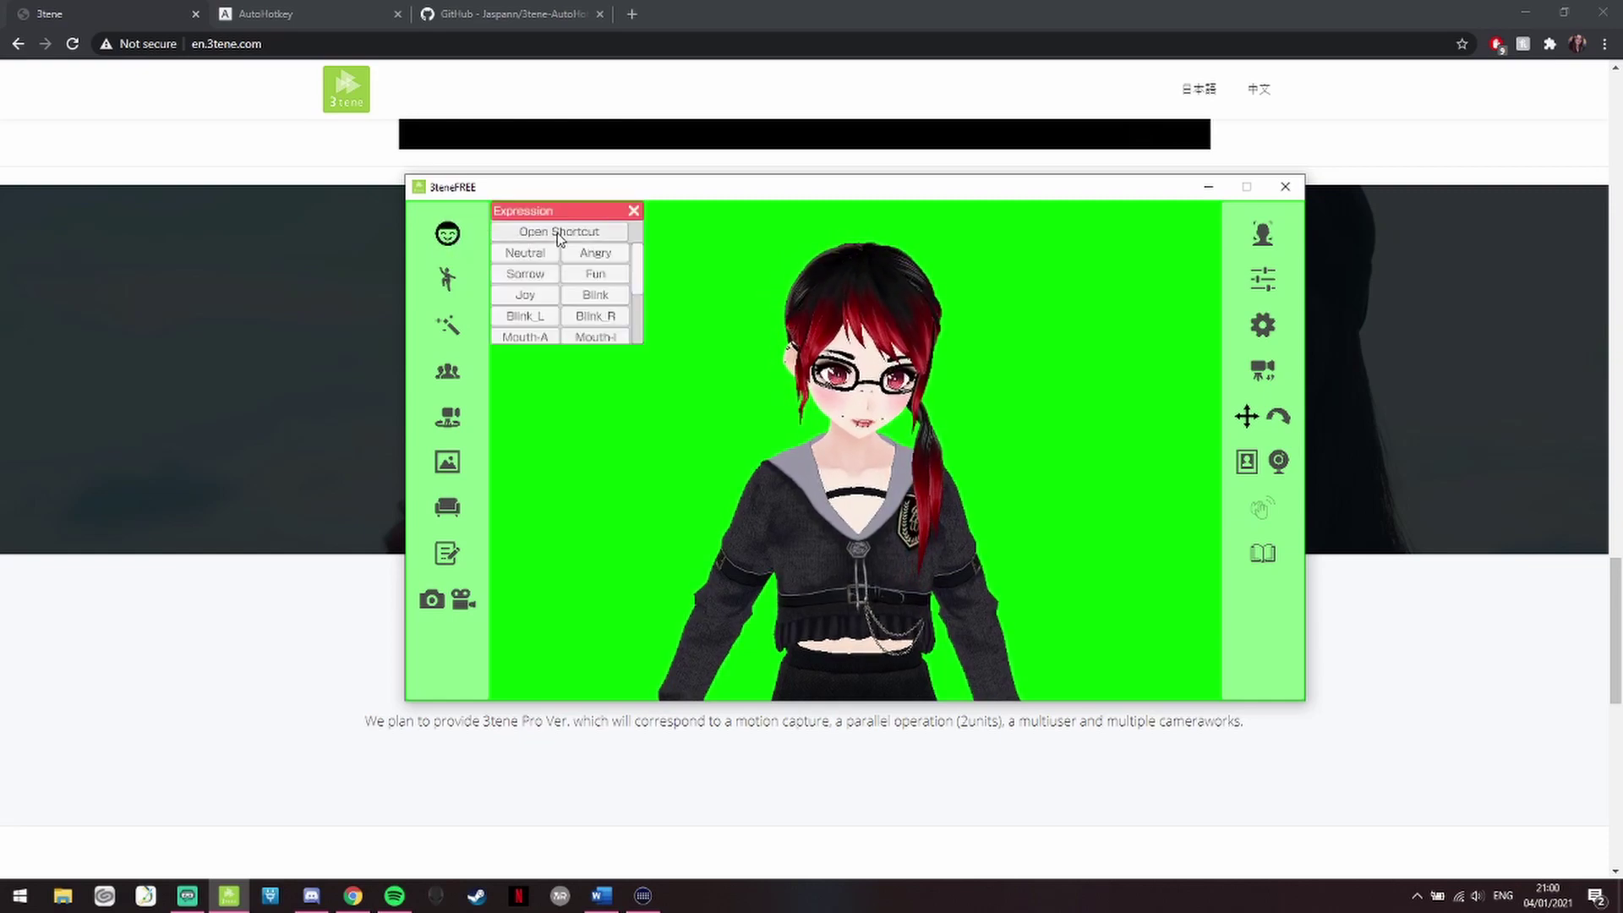
click(558, 237)
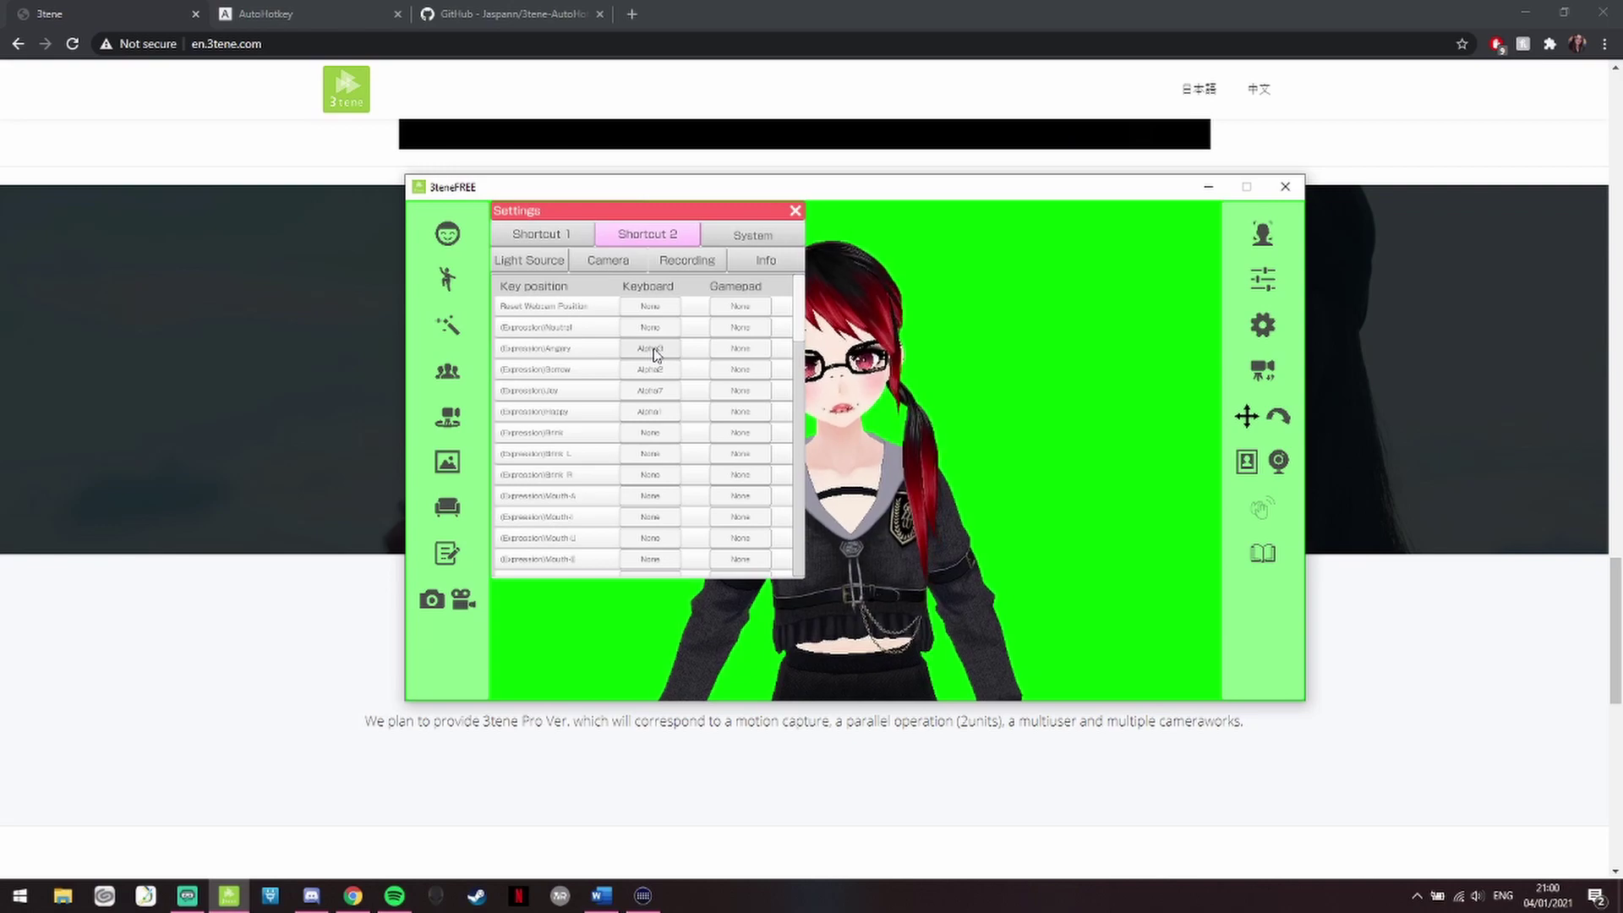
drag(656, 218, 597, 245)
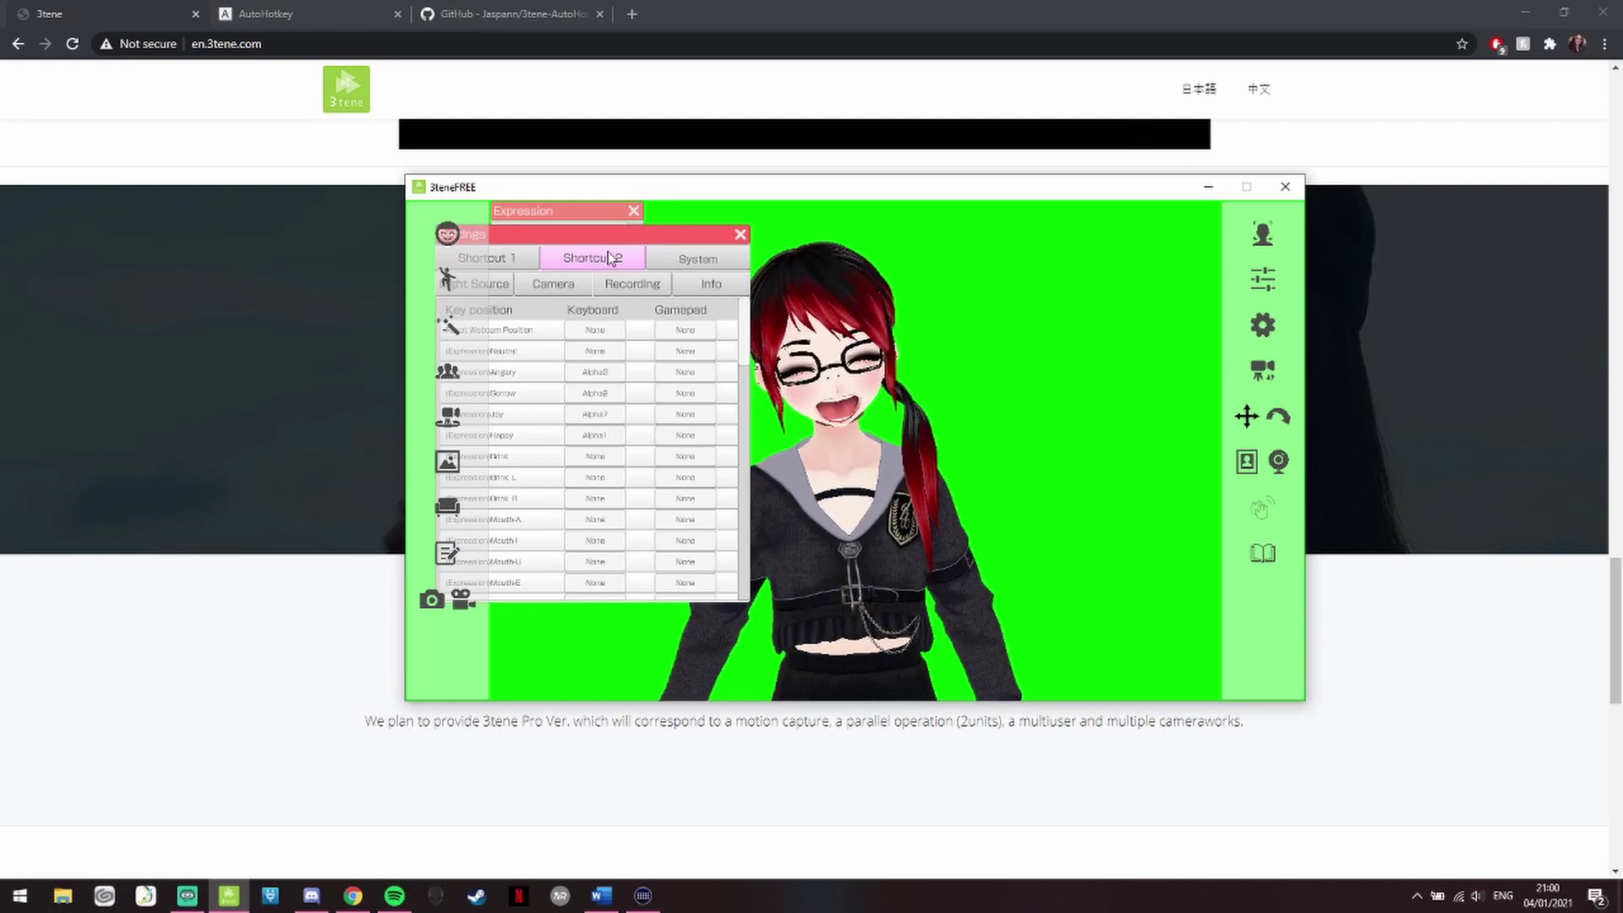
drag(647, 236, 704, 222)
scroll(676, 385, down, 12)
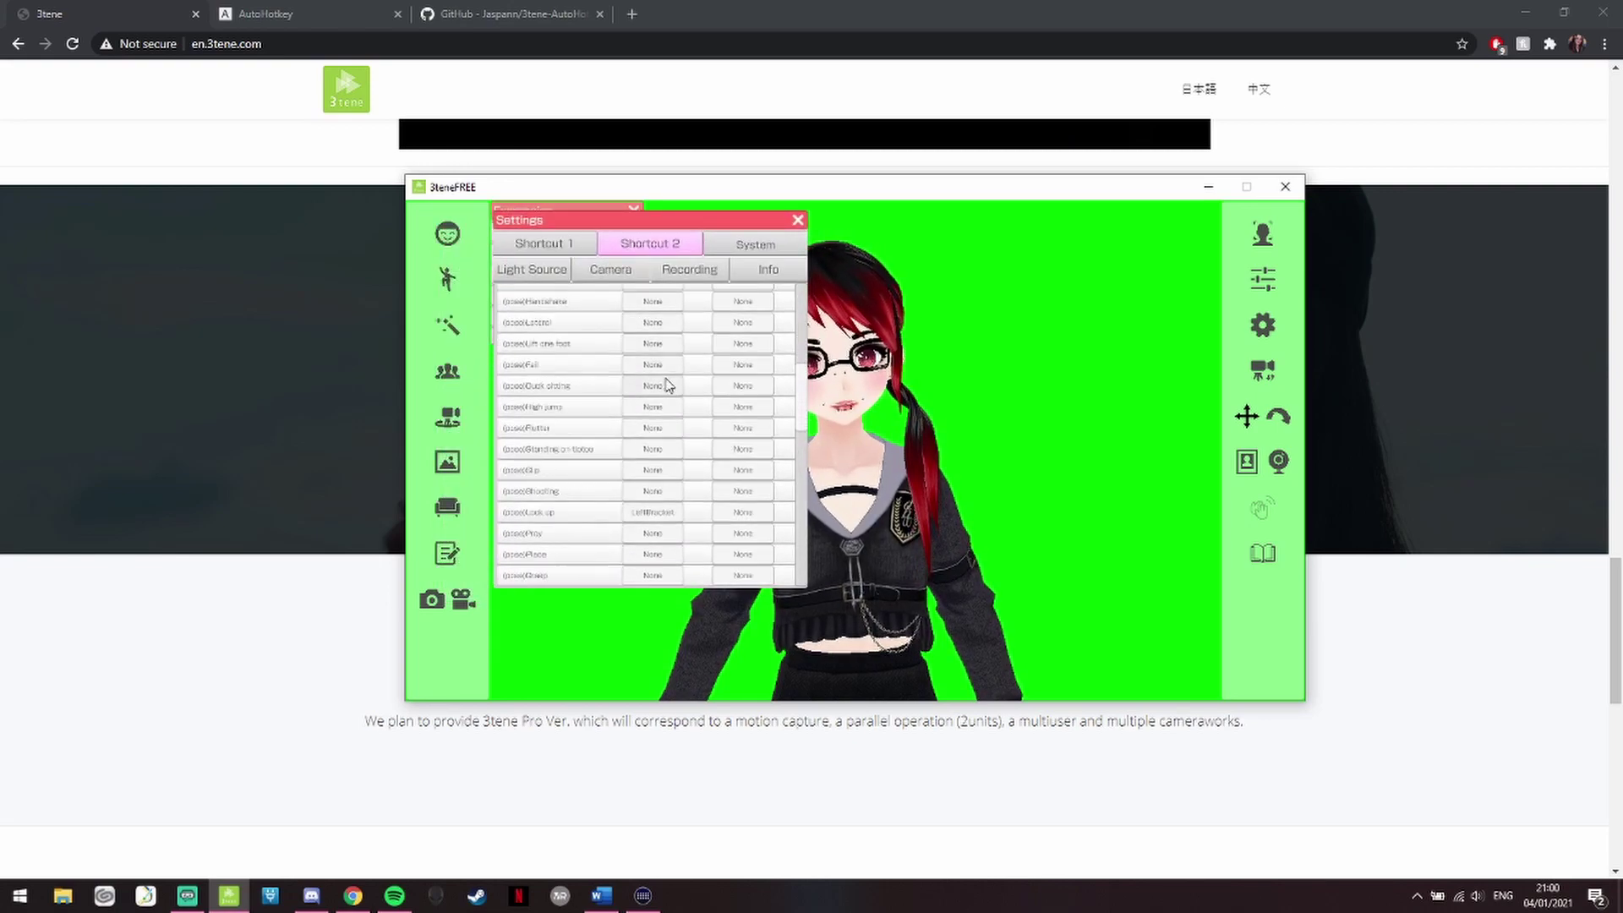
scroll(667, 385, up, 15)
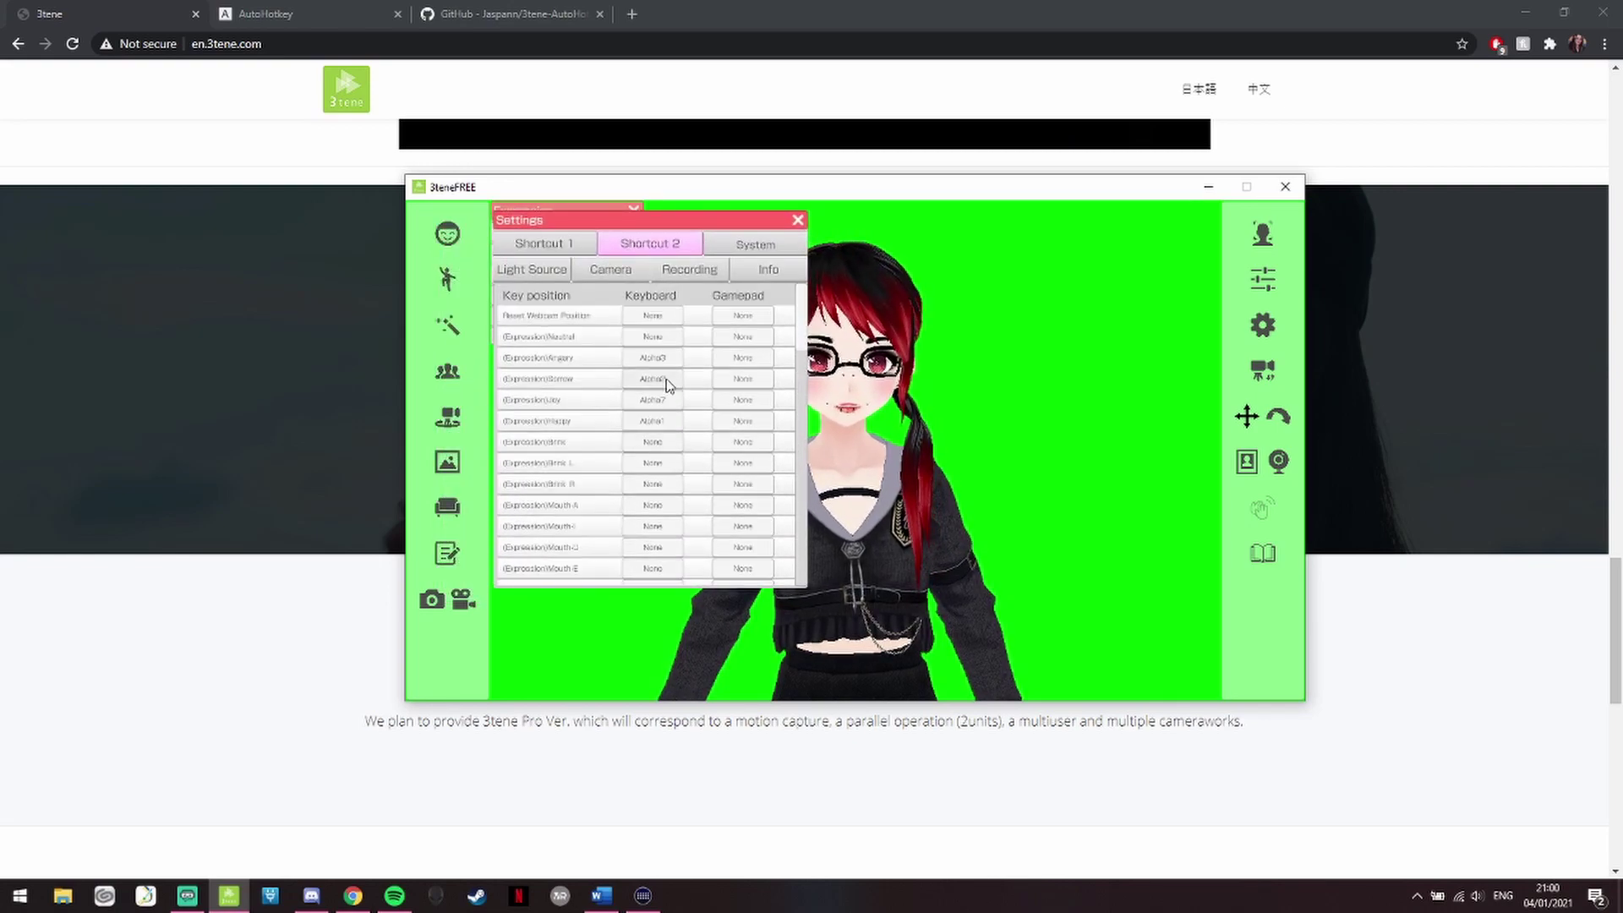
Check the Shortcut 1 assignments for screenshot, recording and camera angles, and close the settings and the expression list.
click(542, 243)
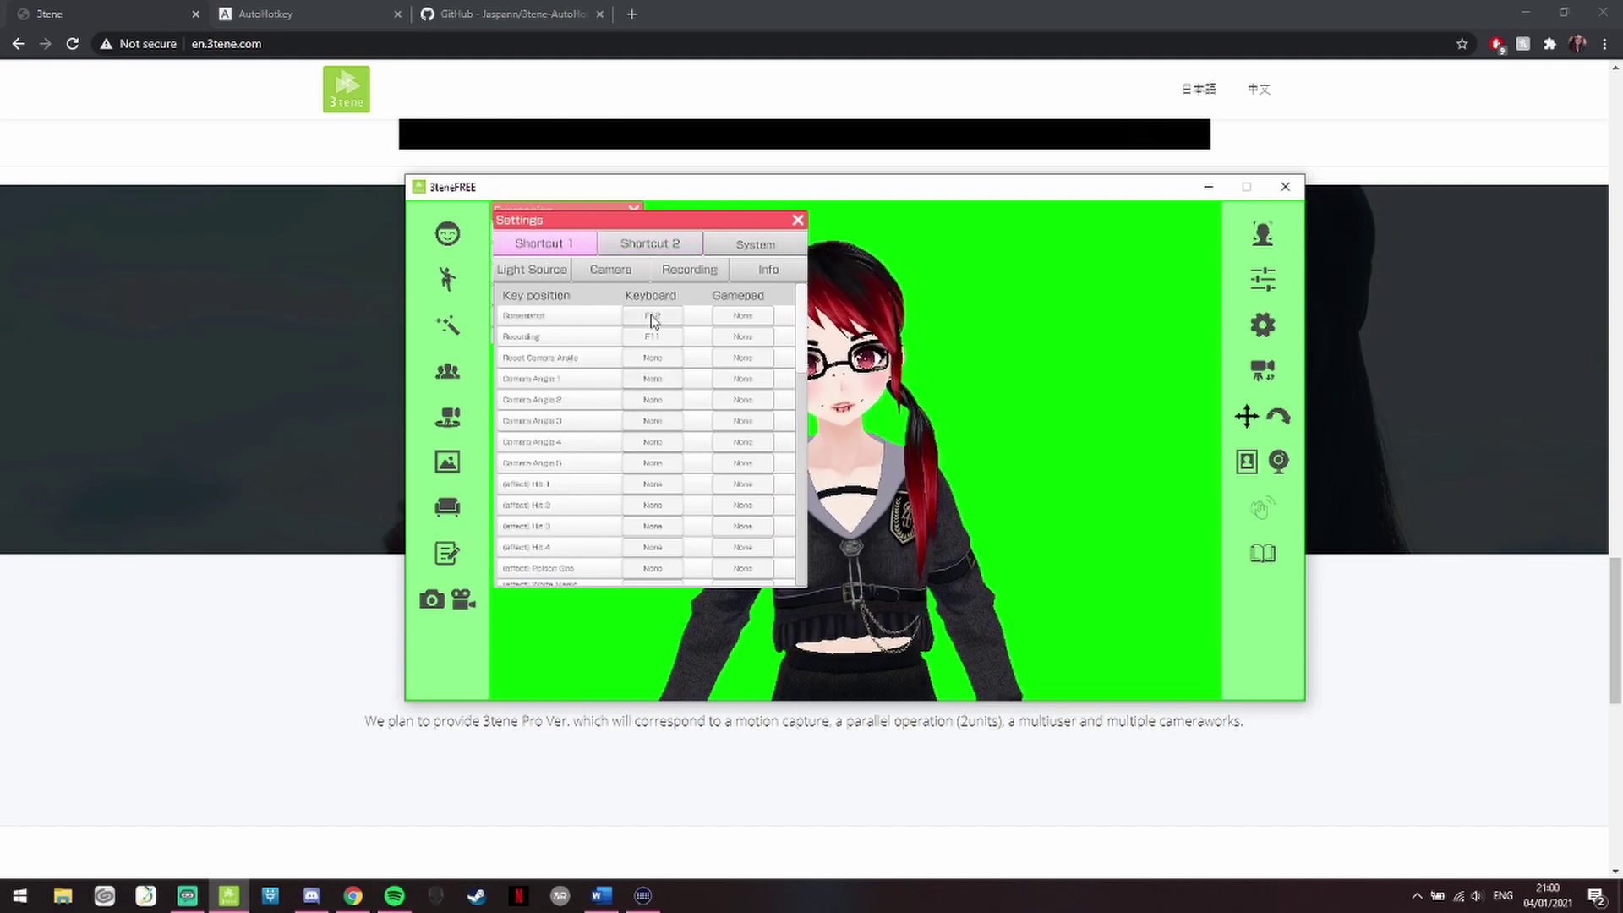
click(797, 220)
click(633, 209)
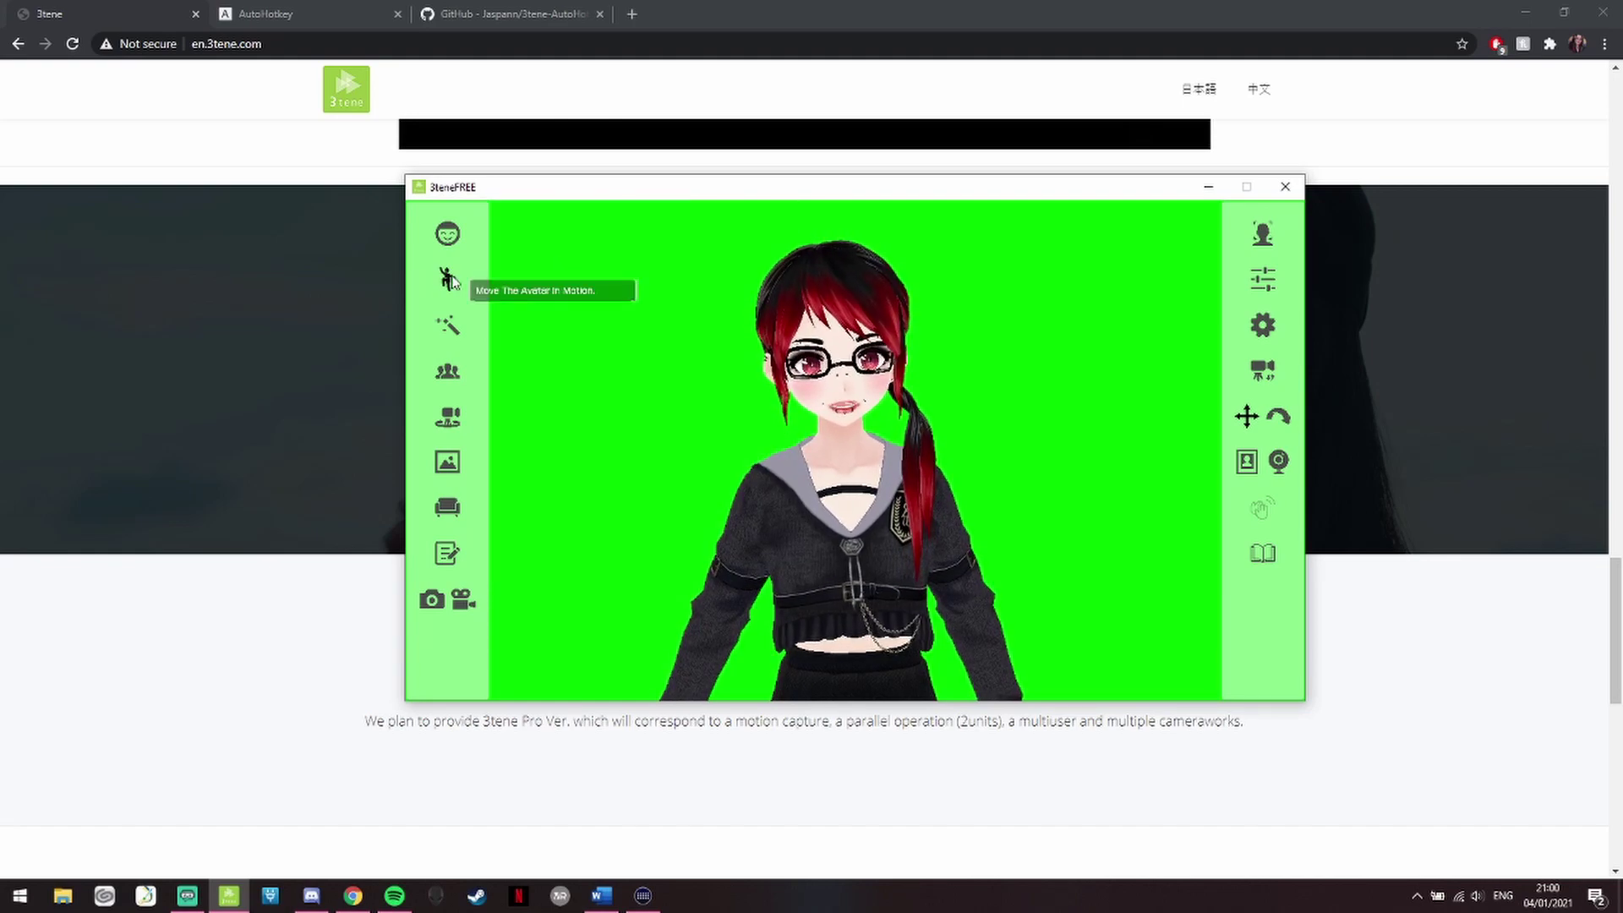
Open the shortcut settings from the motion list, examine the keys assigned to motions and loops, and move the settings aside.
click(448, 279)
click(585, 244)
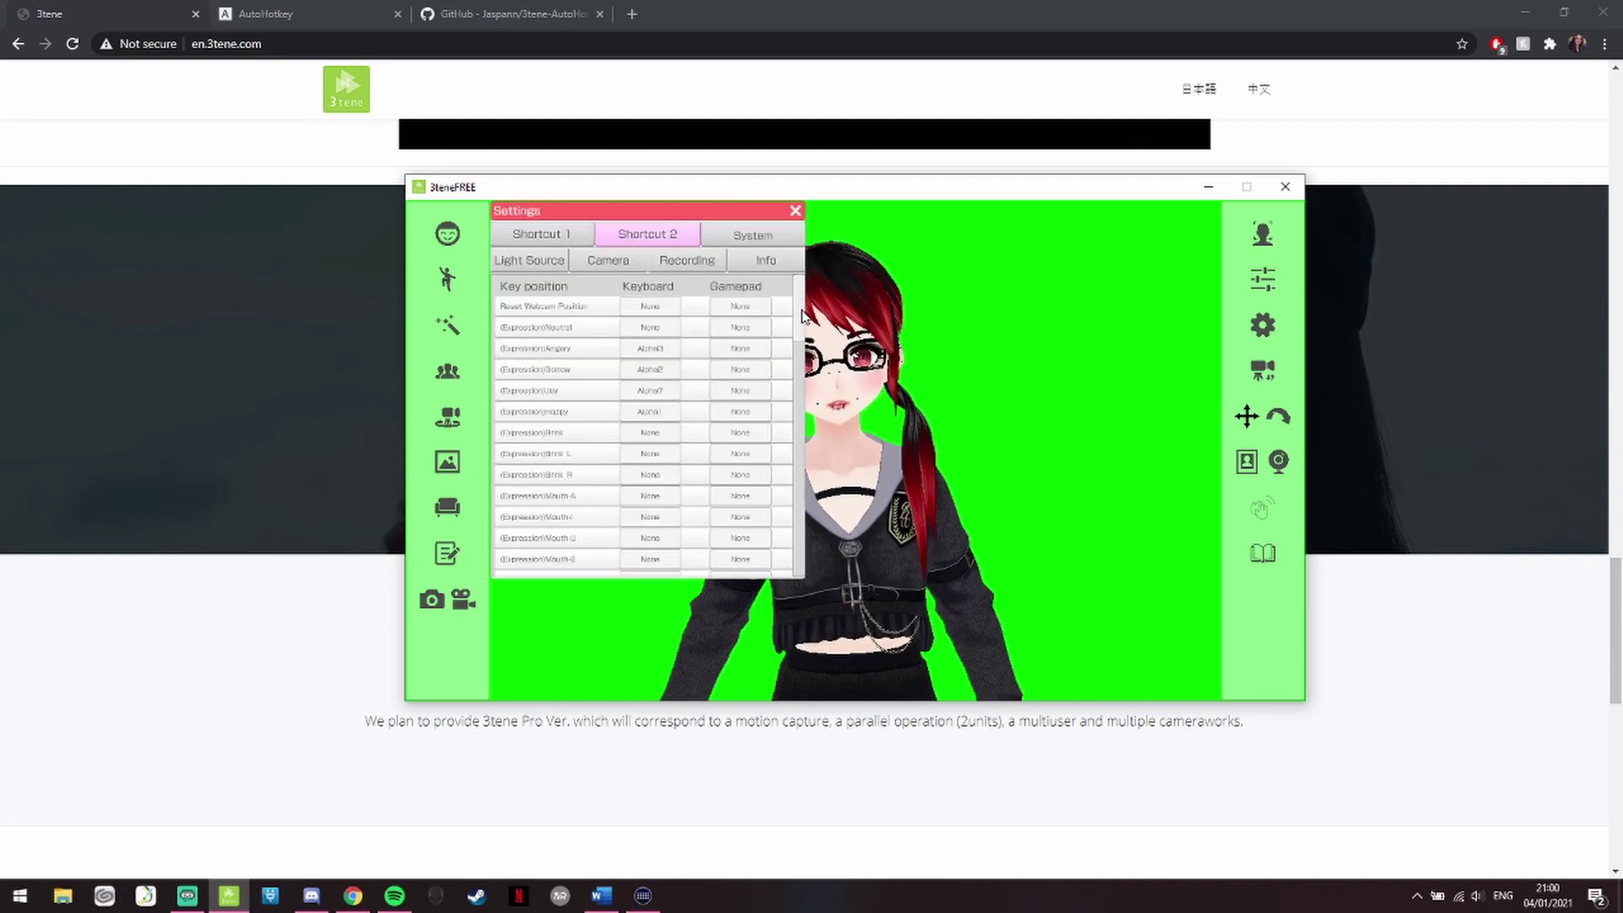
drag(802, 315, 796, 513)
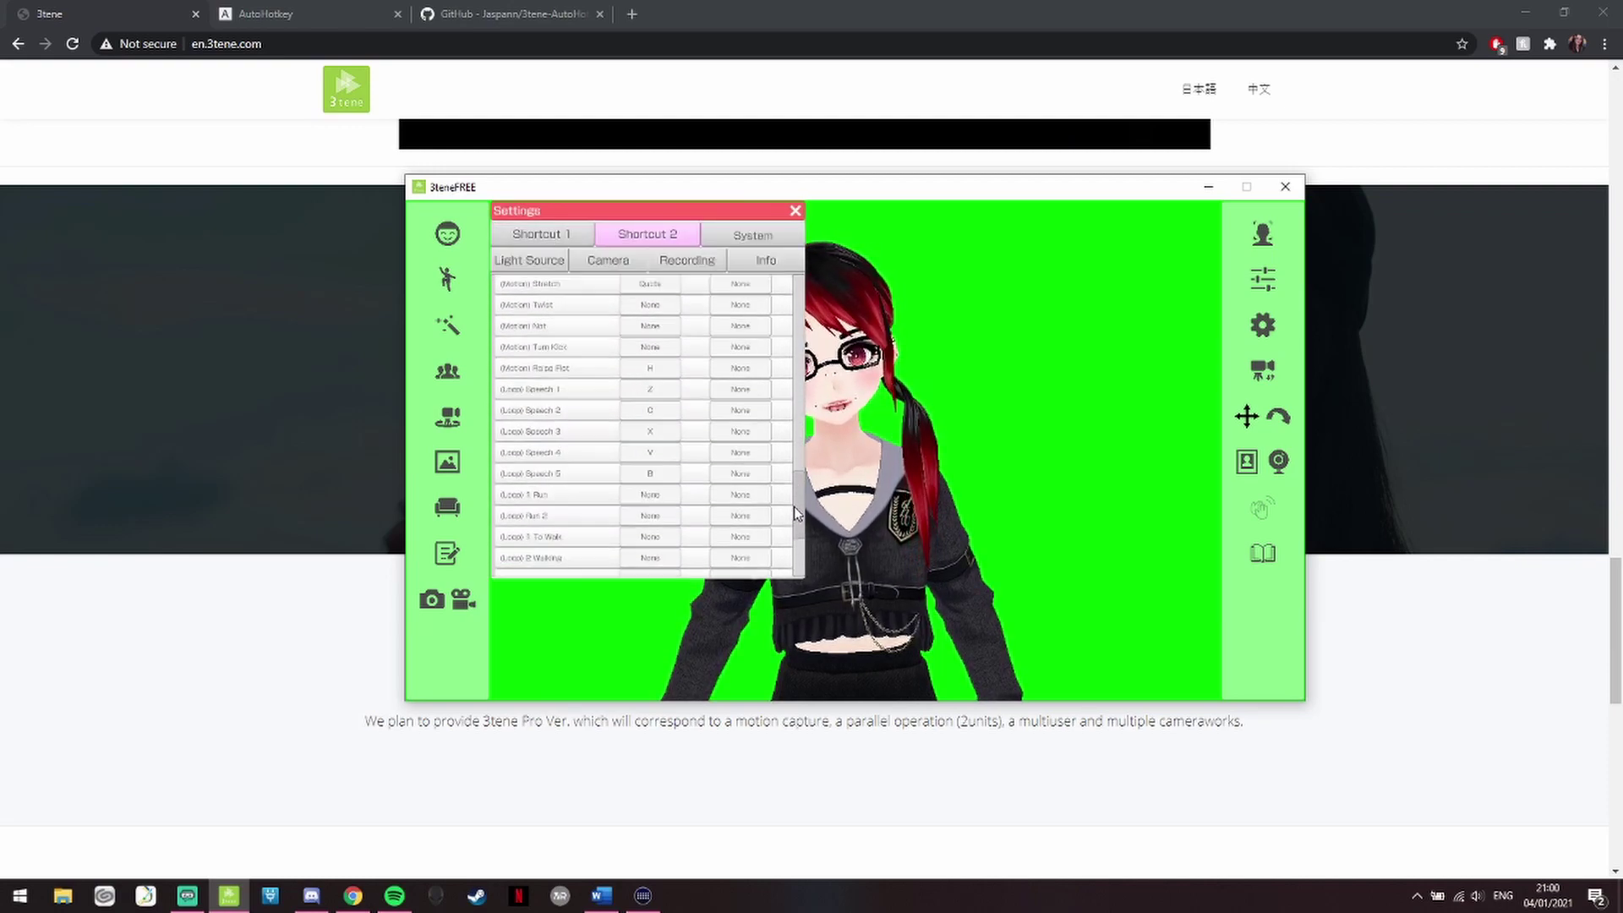
scroll(605, 367, down, 5)
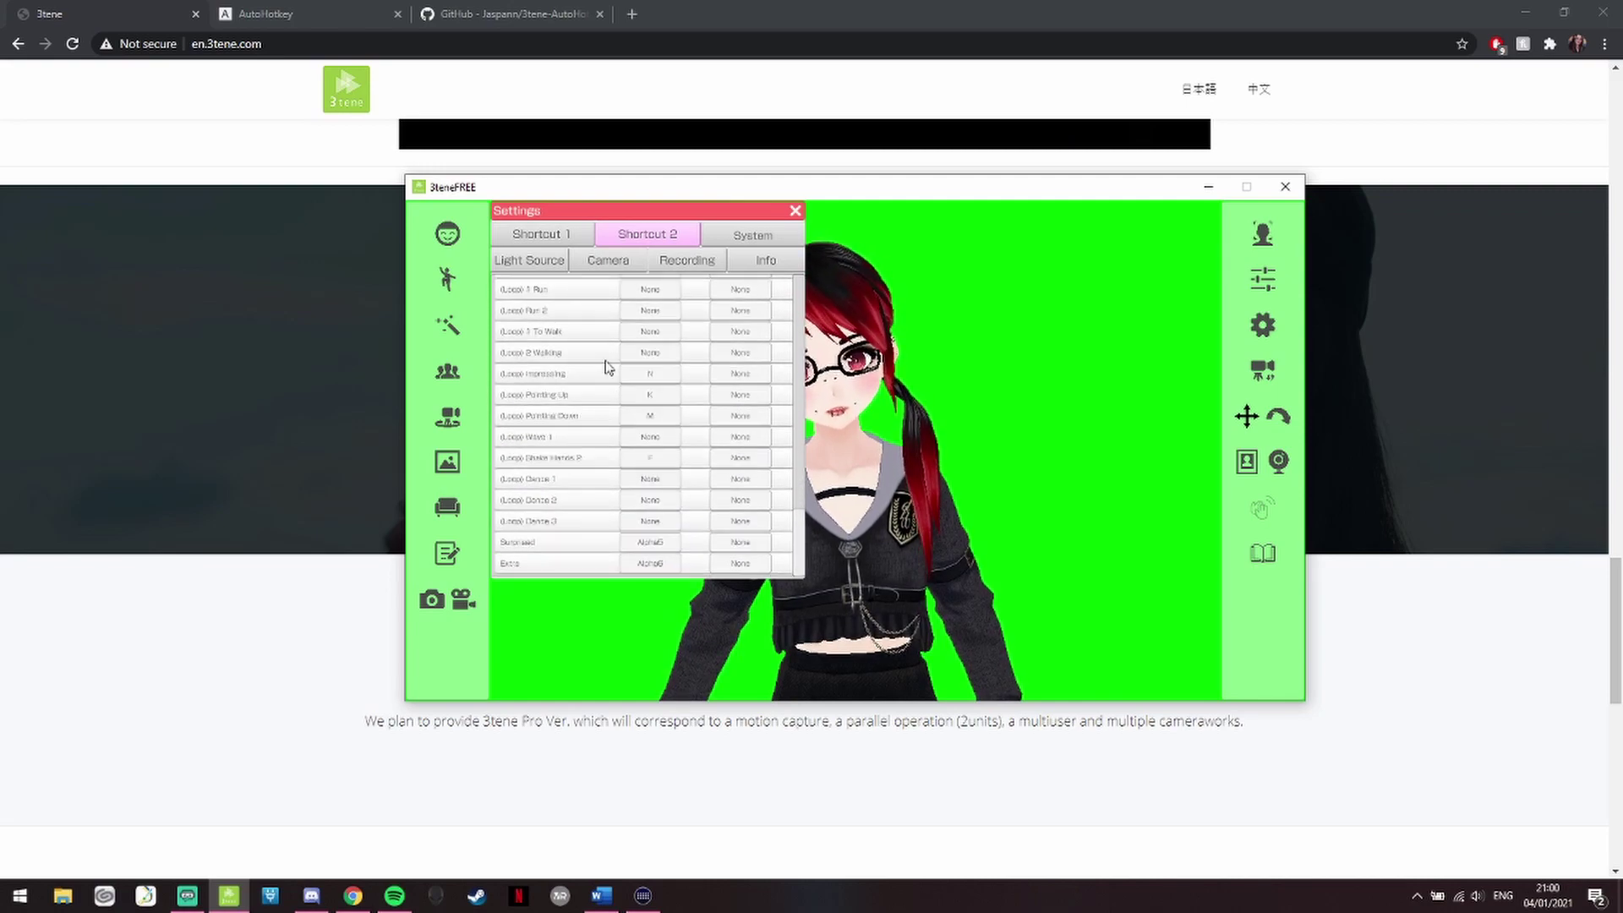
drag(634, 215, 582, 265)
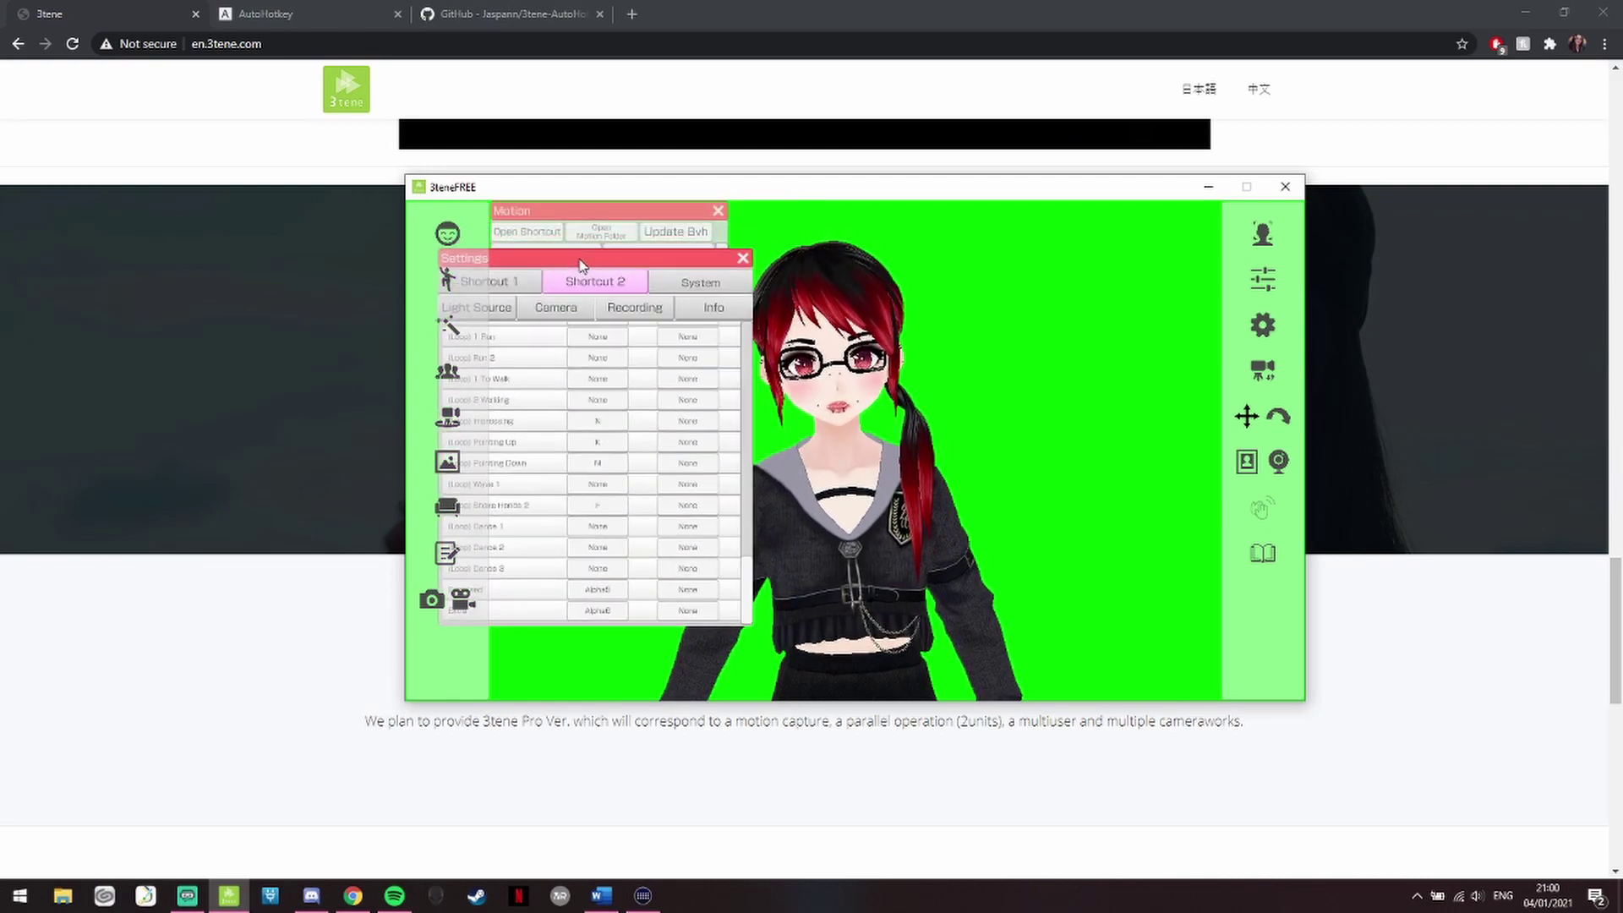
Try out the pointing-down loop and an outstretched-arm motion on the avatar, and close the settings and the motion list.
key(m)
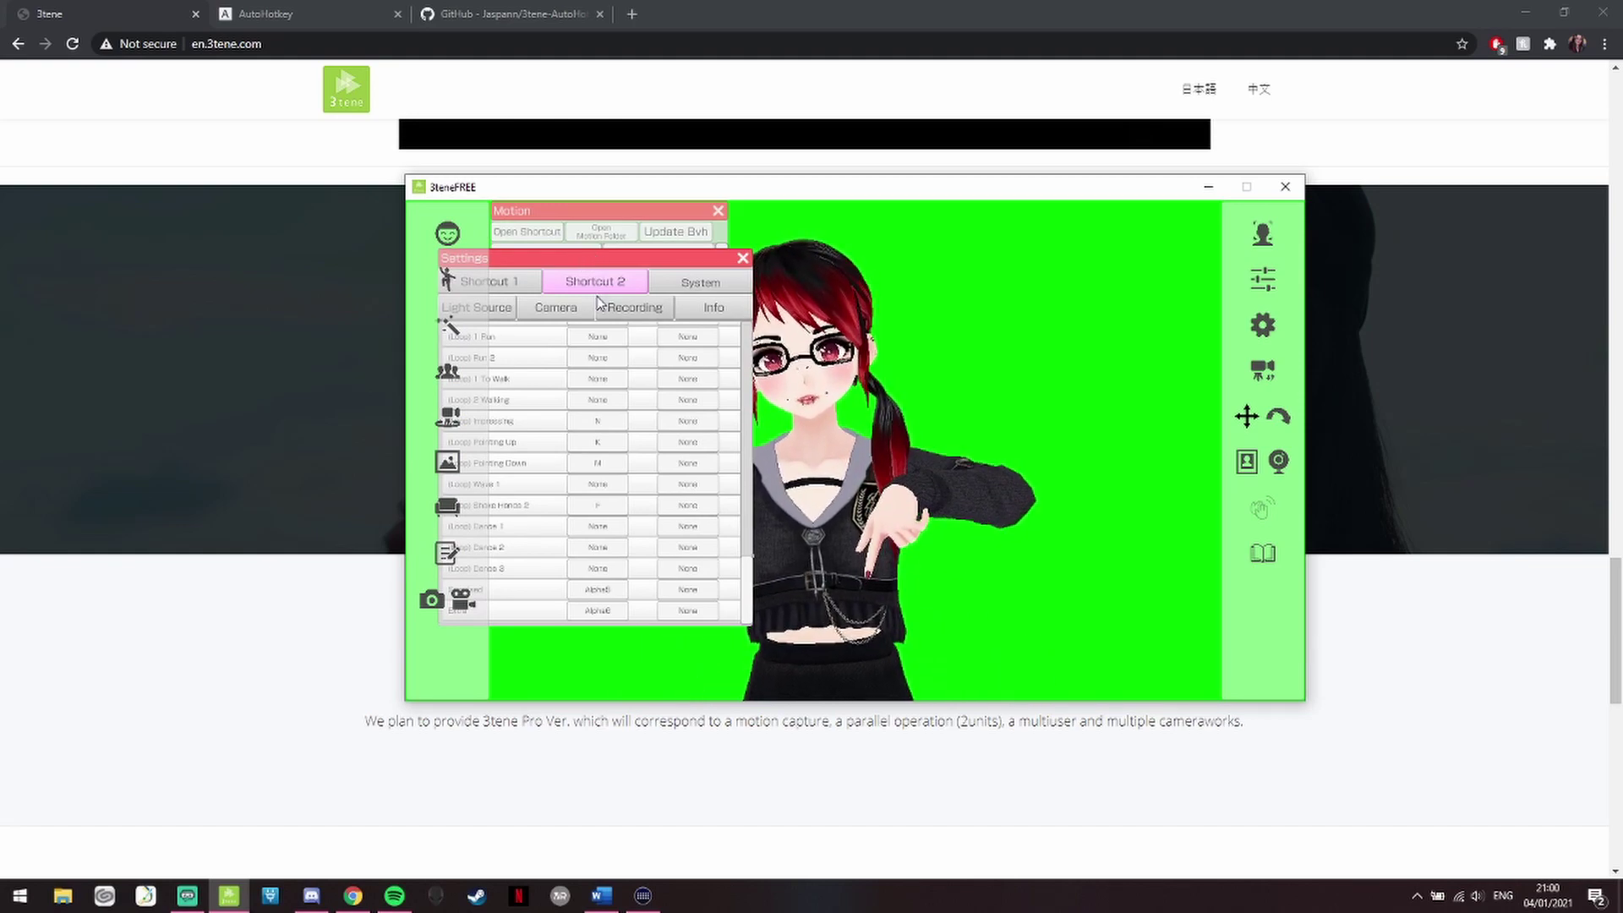
key(w)
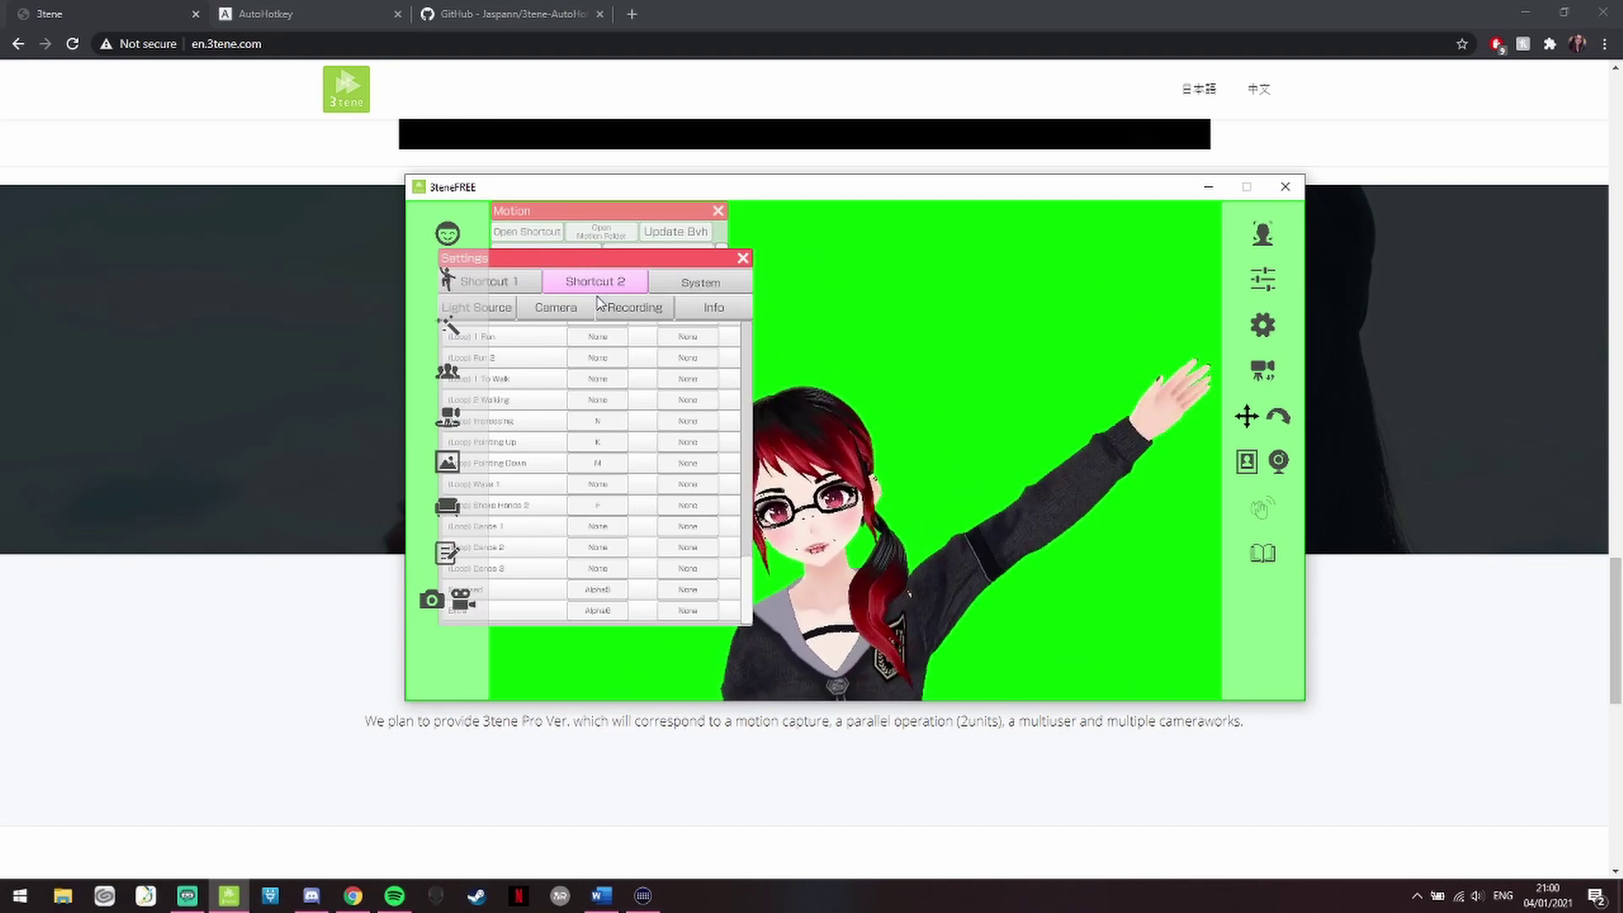
click(743, 258)
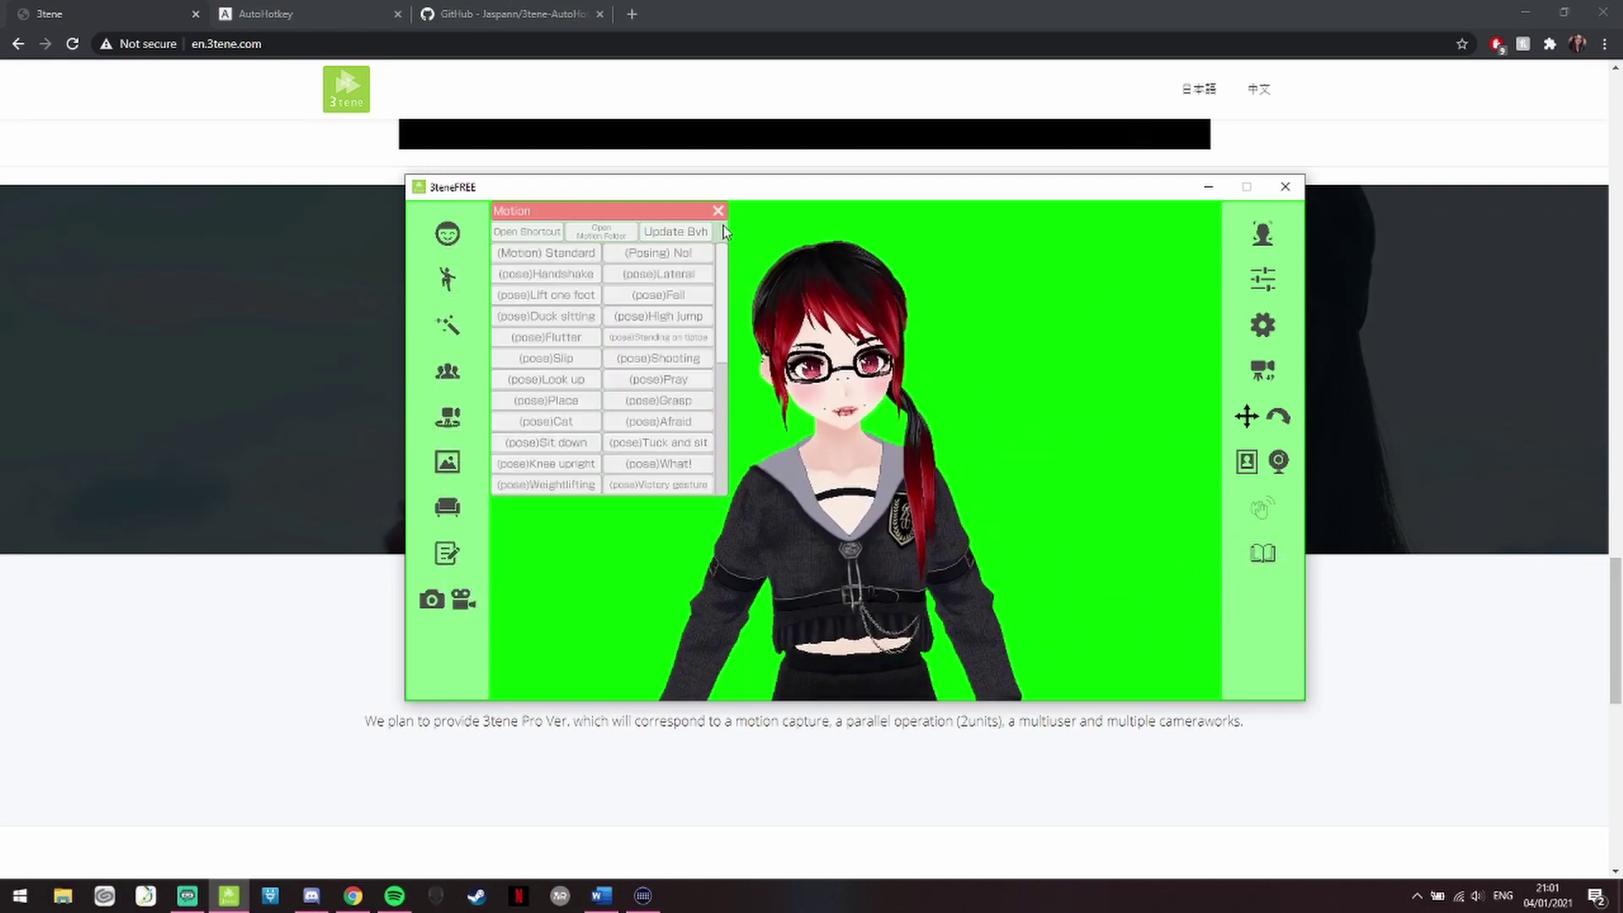
click(718, 210)
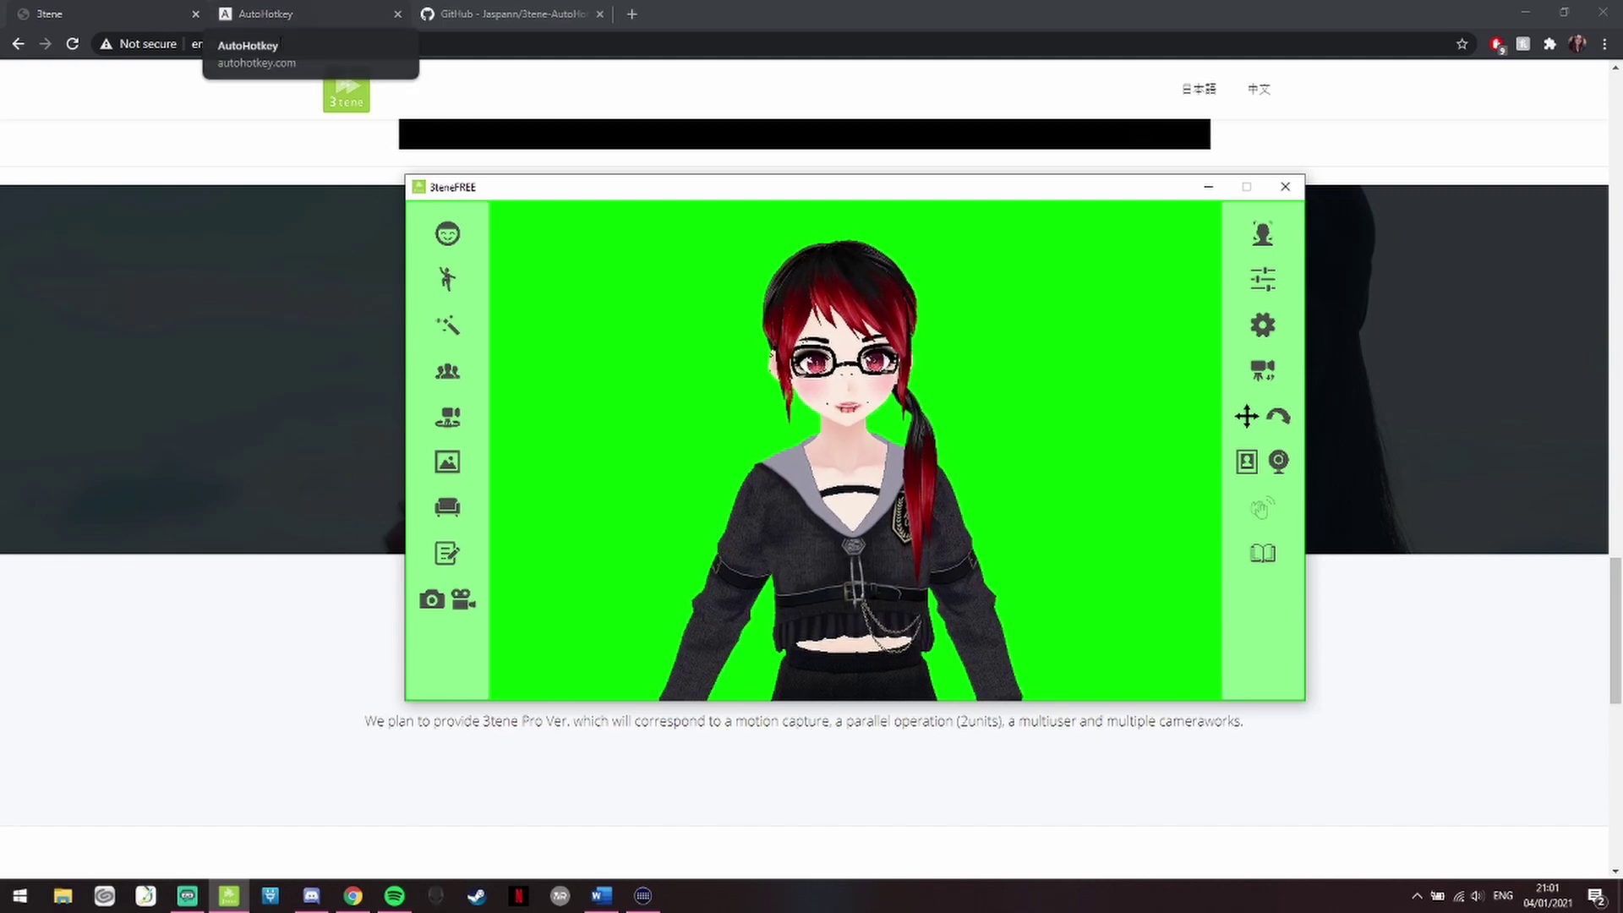
Switch to the AutoHotkey website in the browser.
click(262, 13)
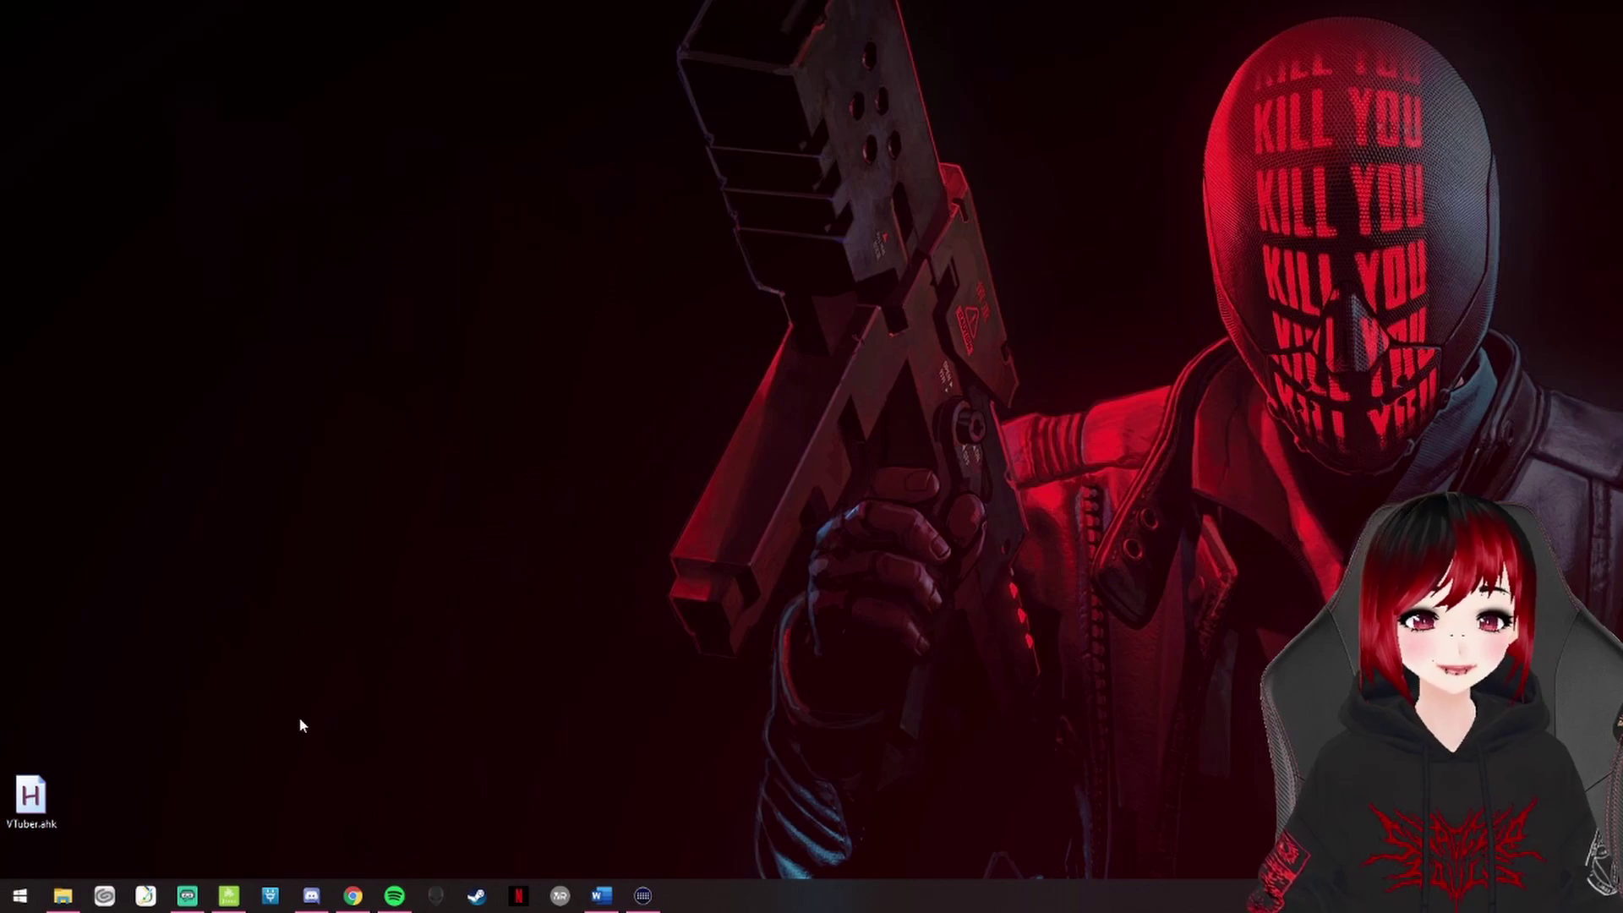
Create a new AutoHotkey script on the desktop, name it tutorial.ahk and place it beside VTuber.ahk.
right_click(218, 690)
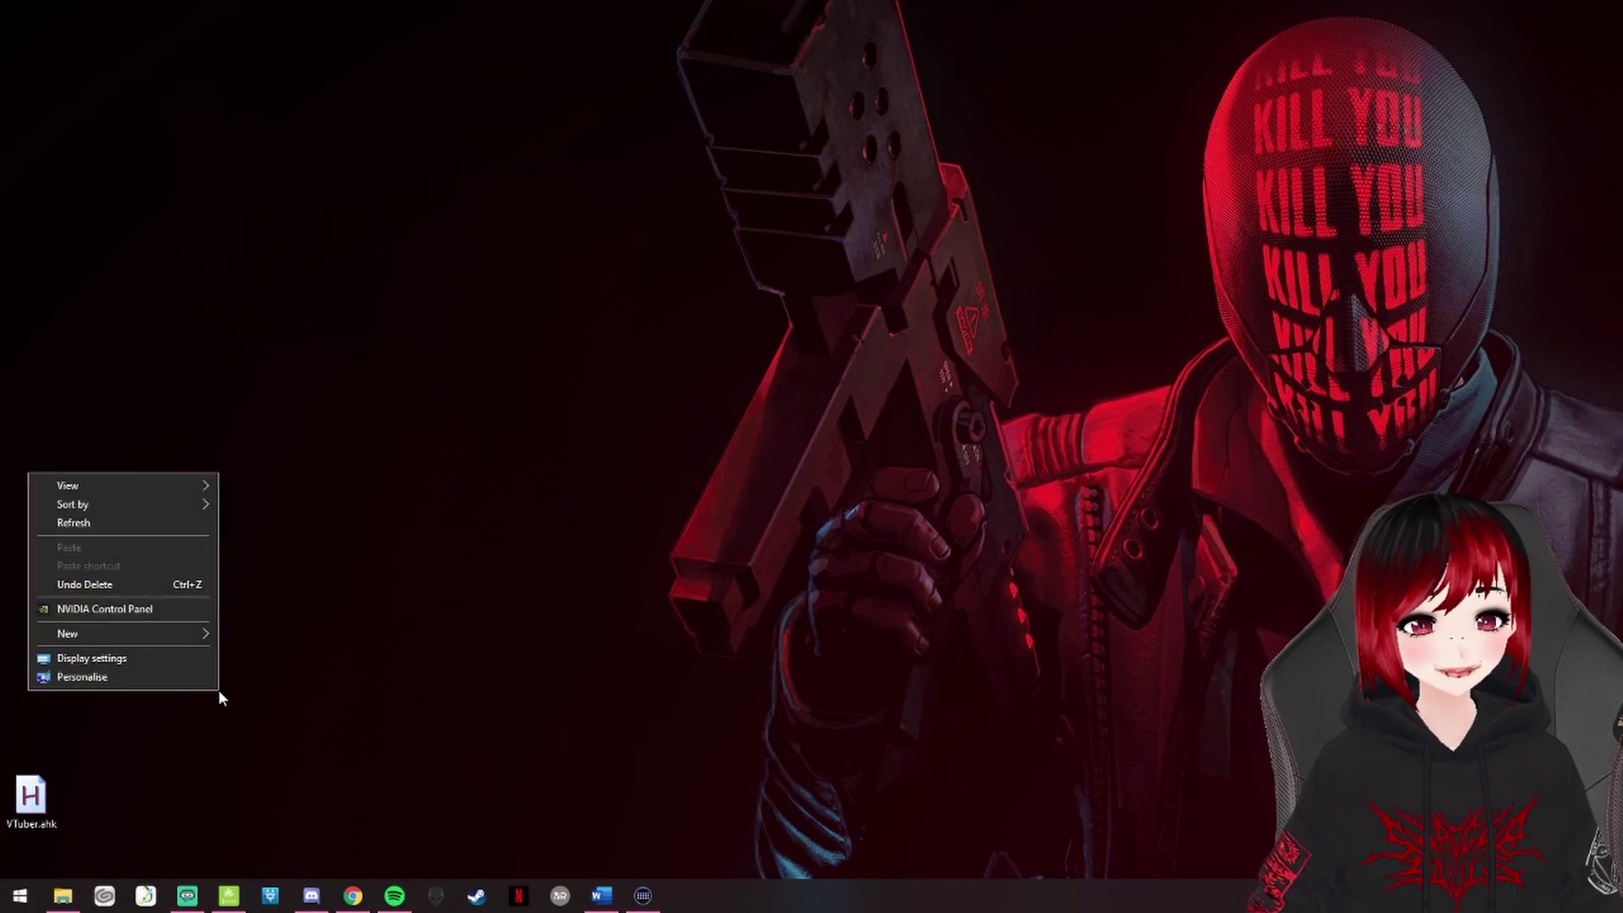
mouse_move(196, 641)
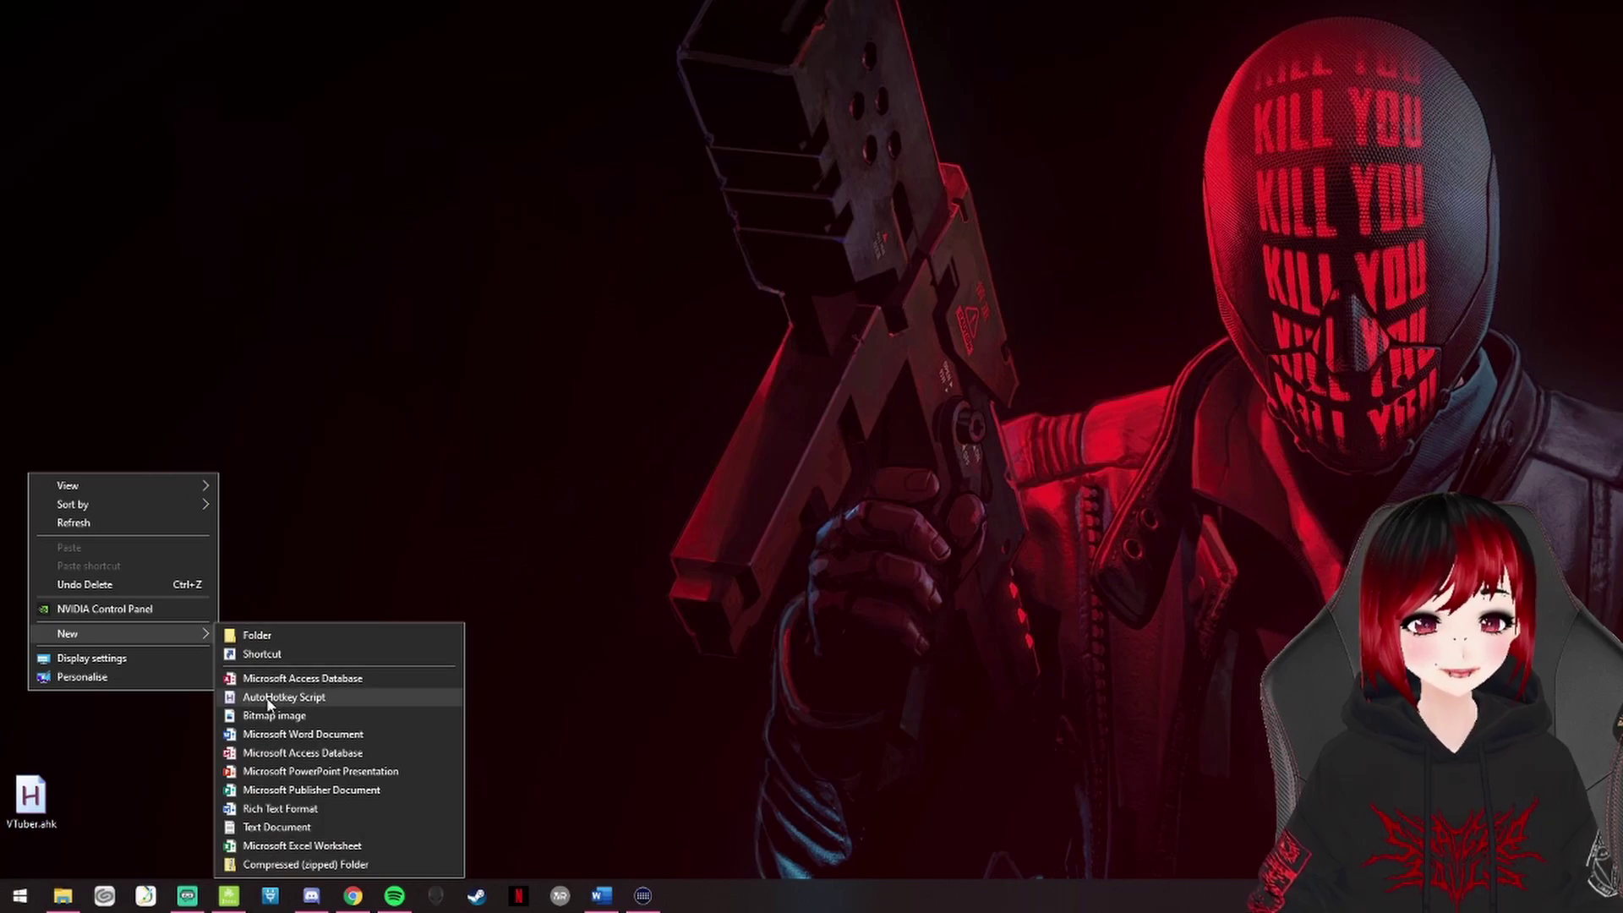
click(324, 702)
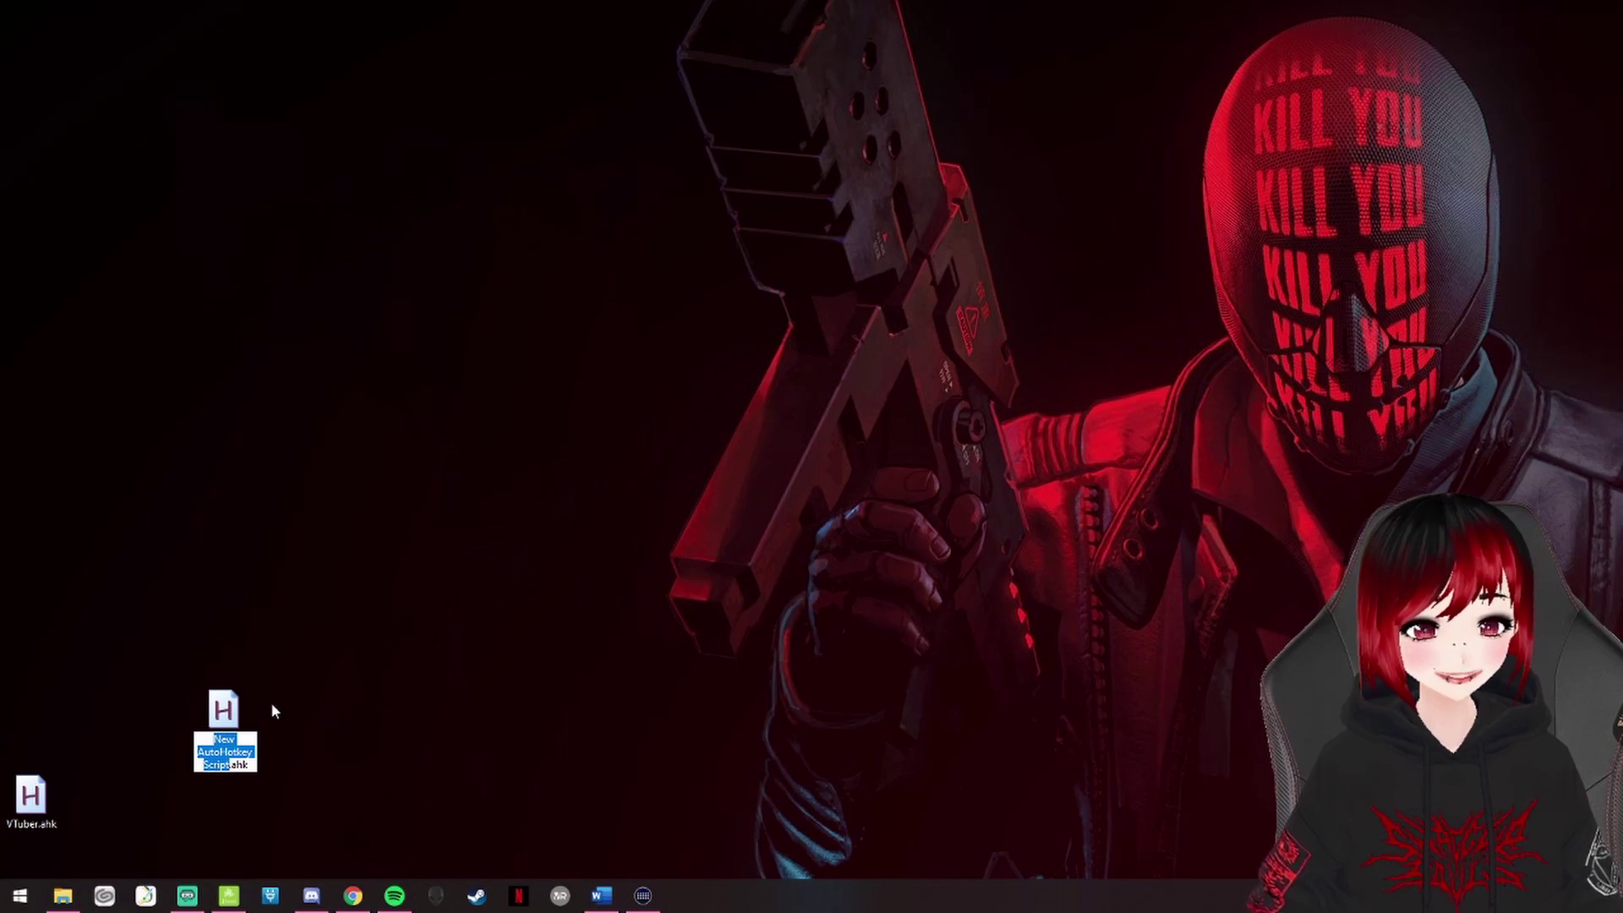
text(tutorial)
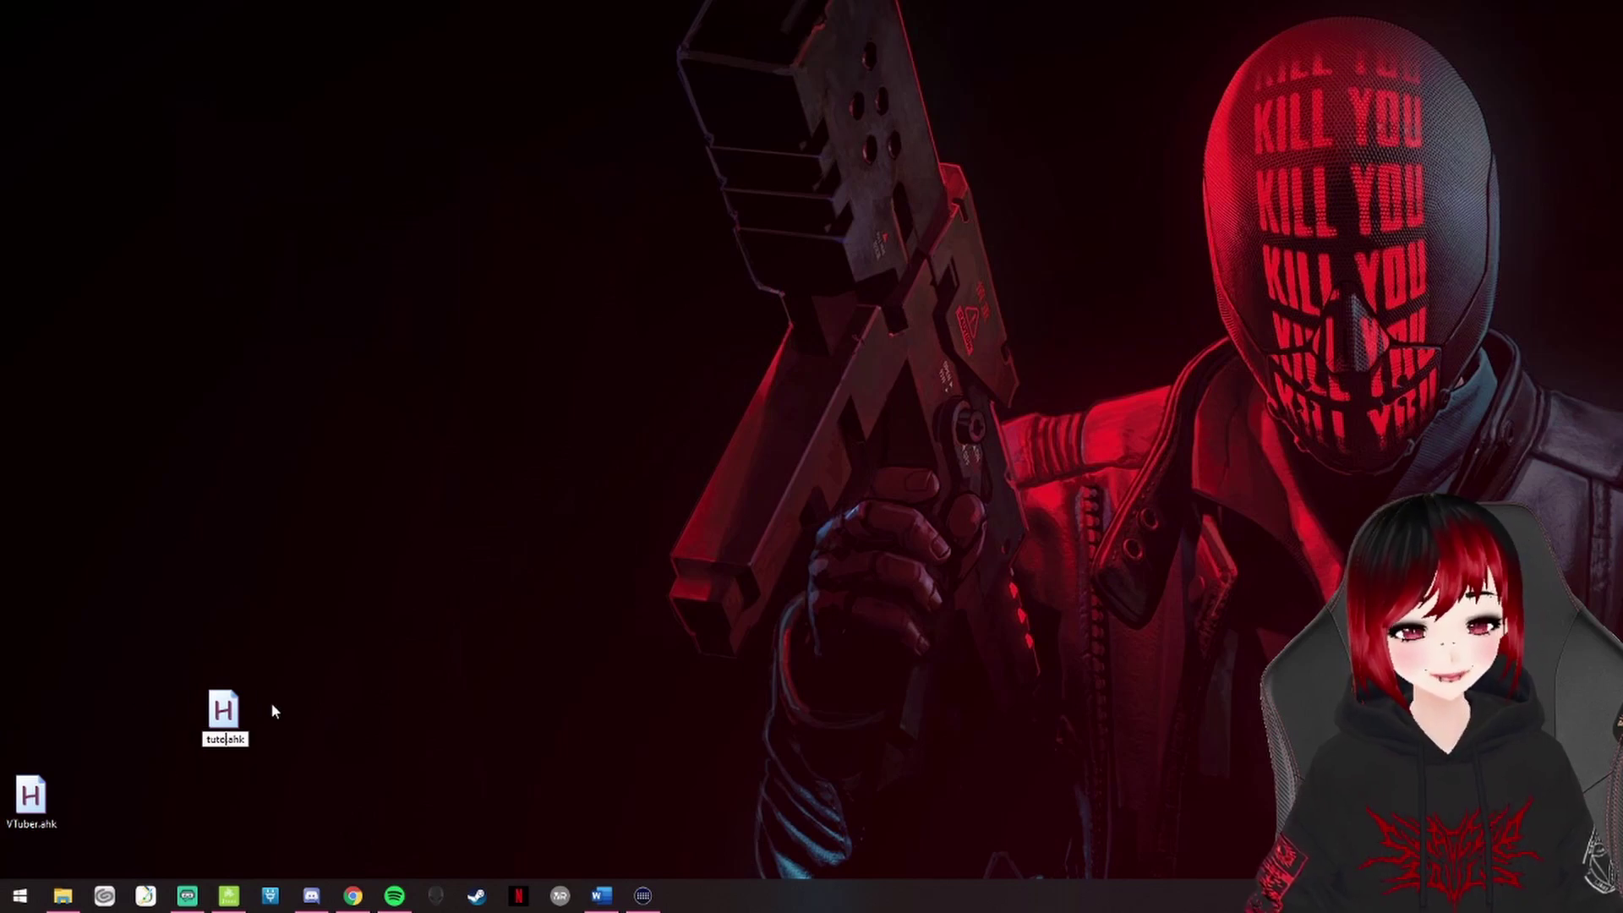
text(l)
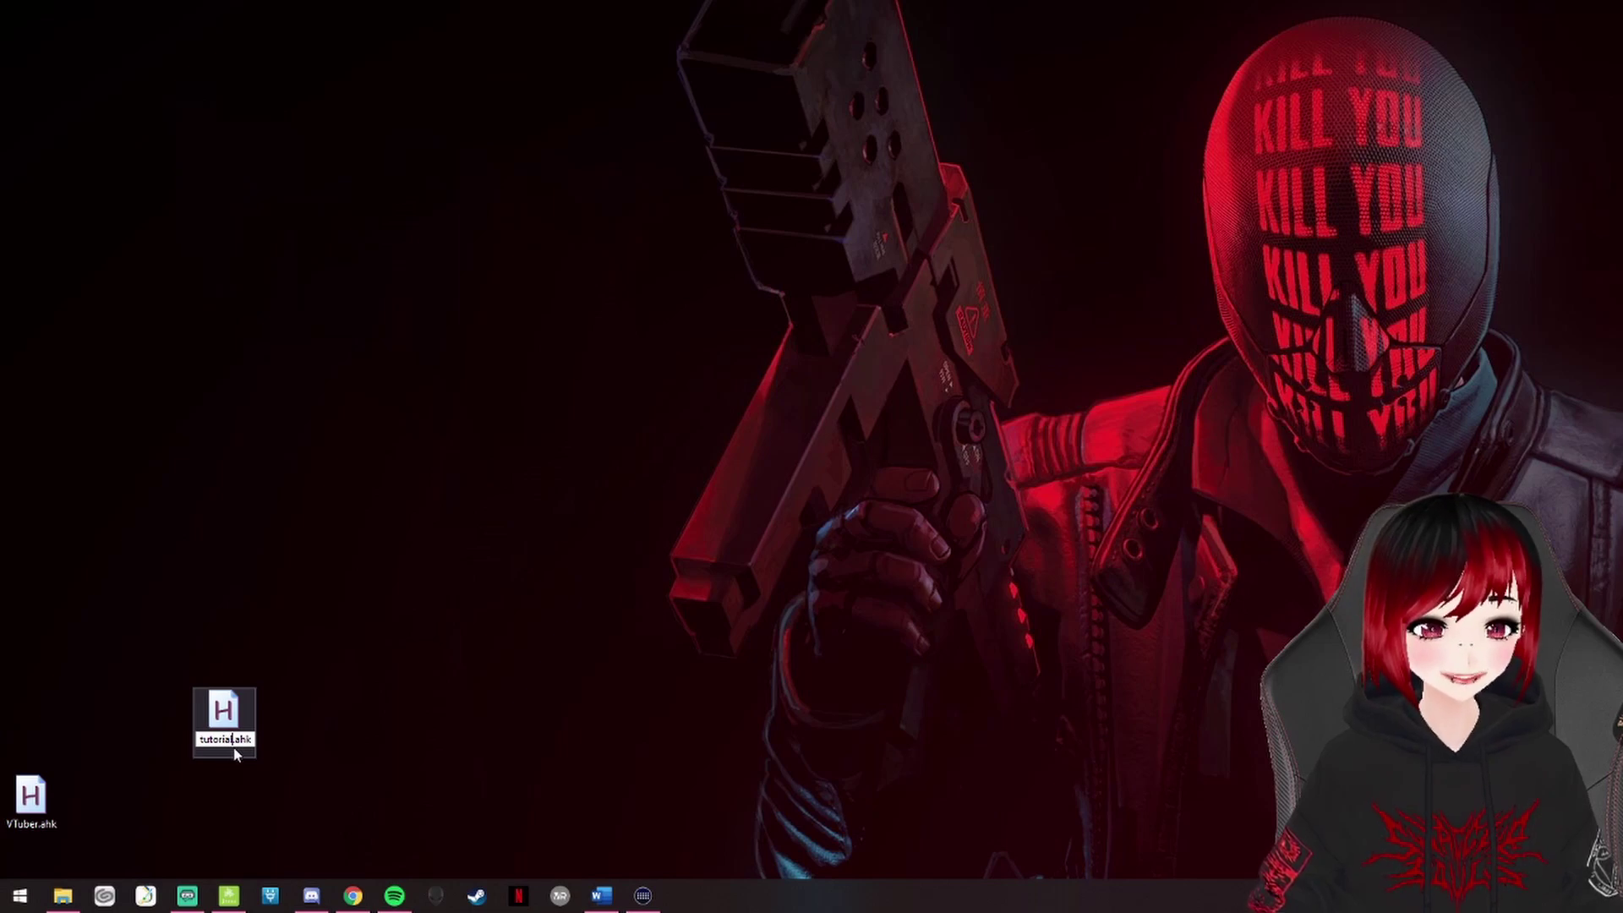
key(Return)
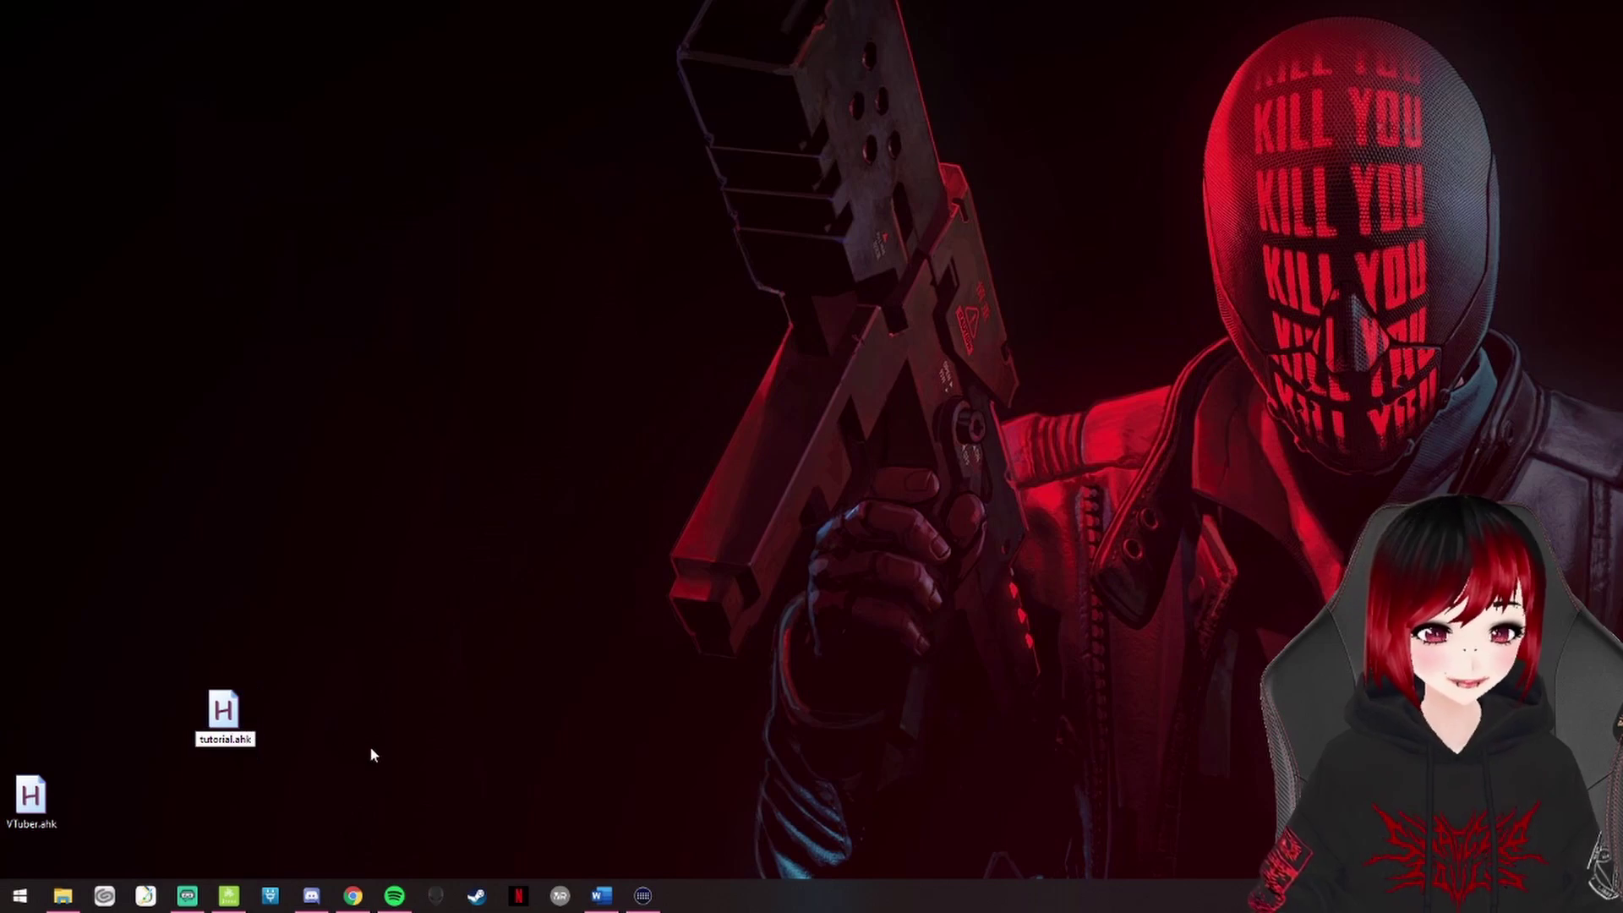
drag(226, 726, 106, 810)
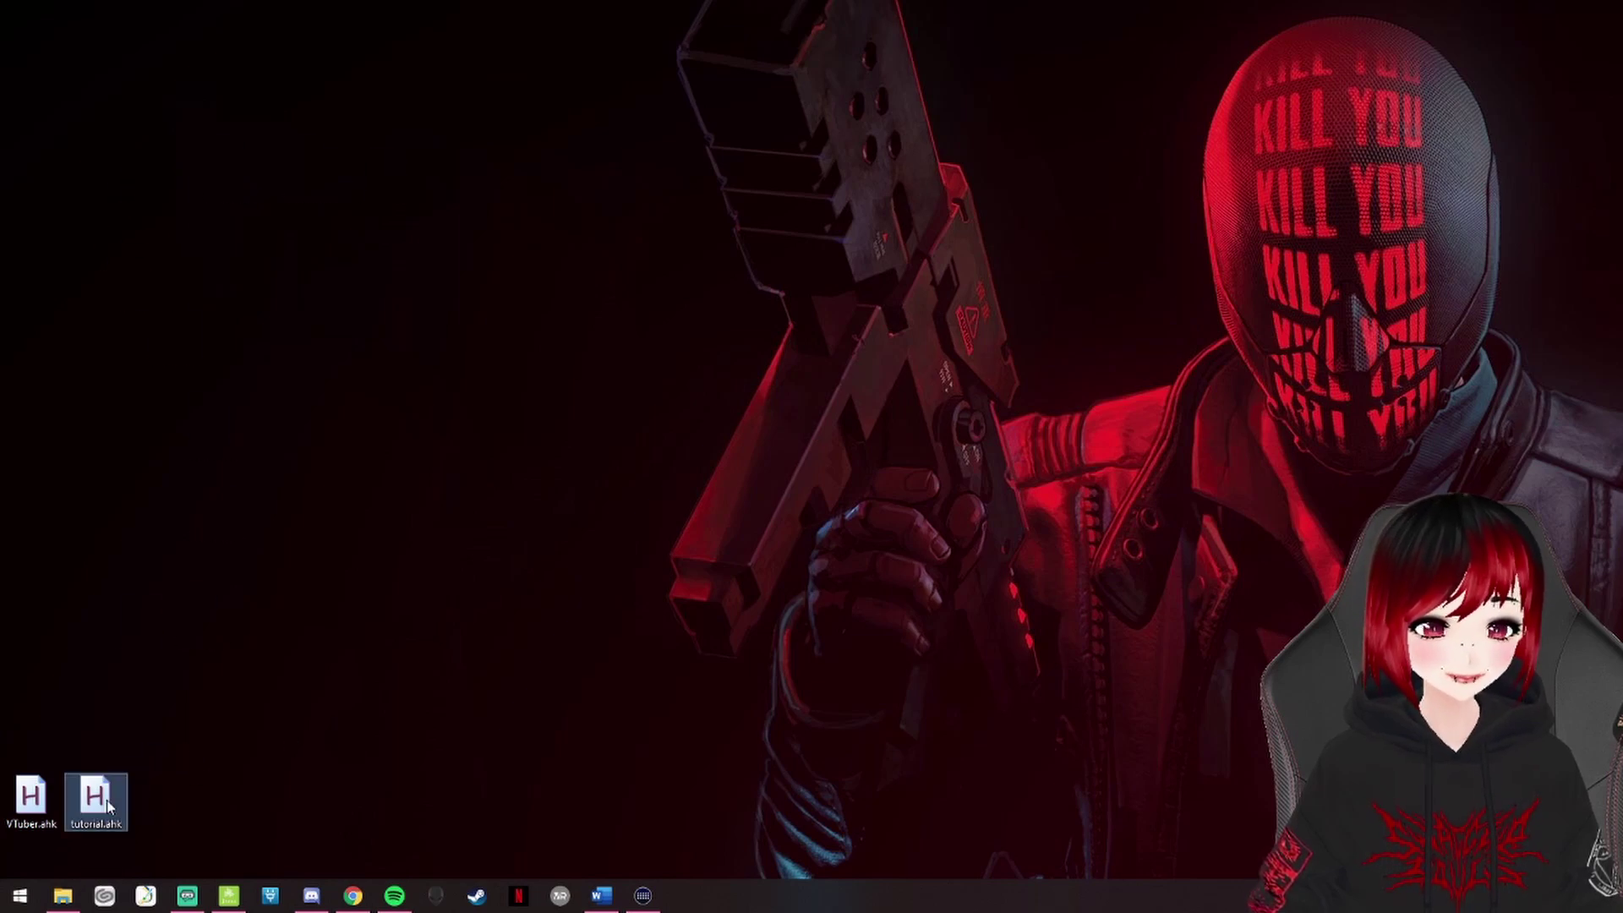
Open the tutorial.ahk script for editing in Notepad and move its window higher on the desktop.
right_click(108, 810)
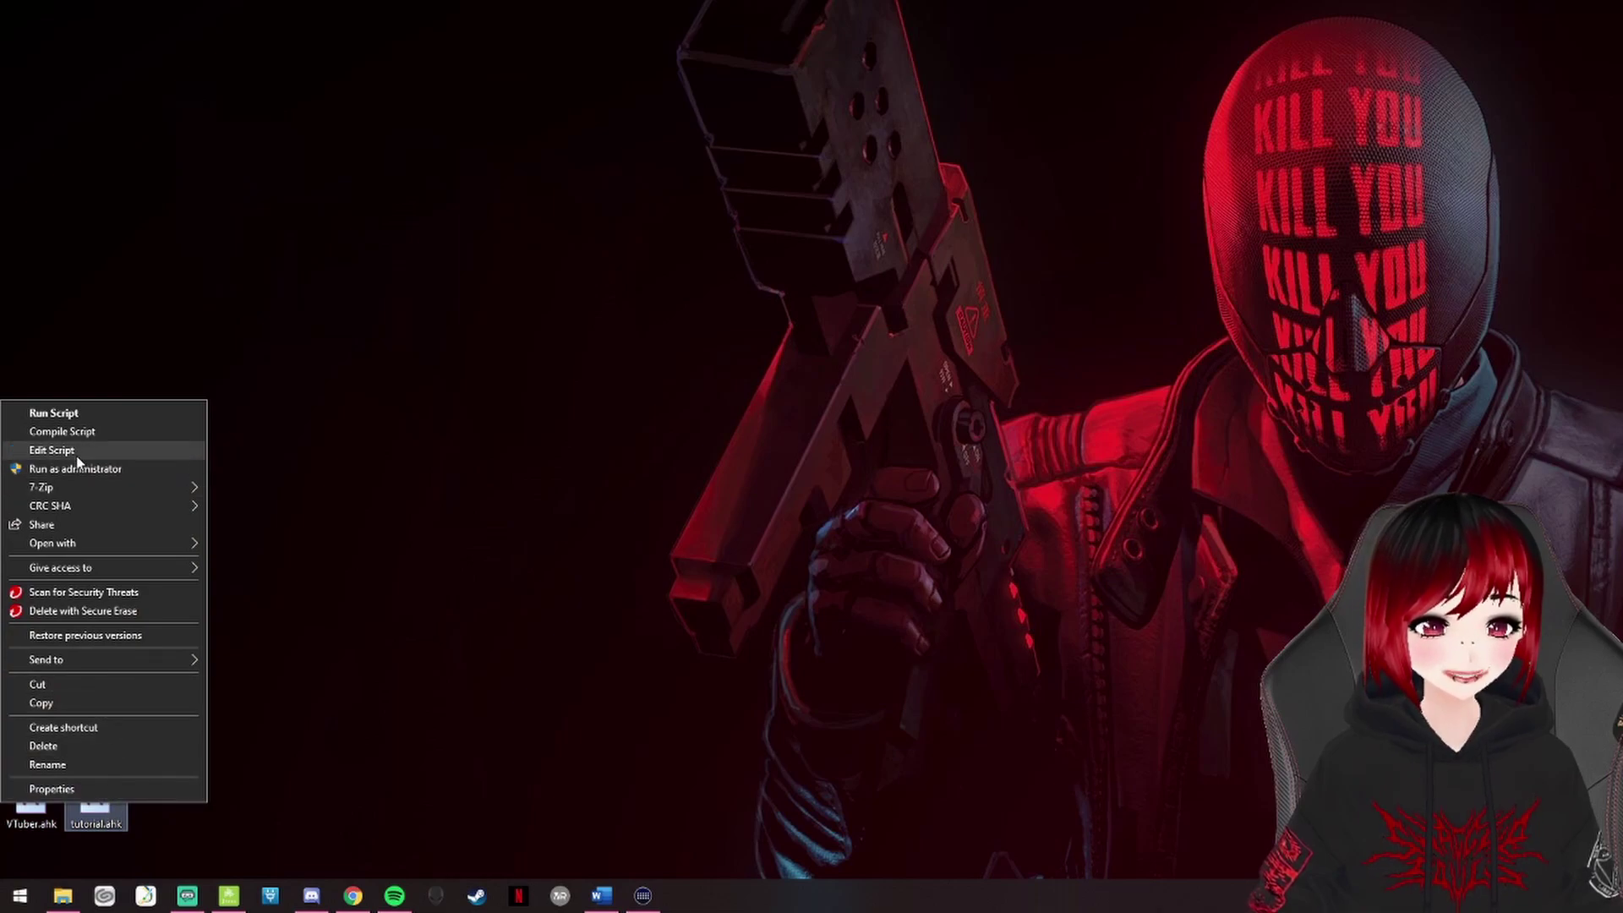
click(52, 450)
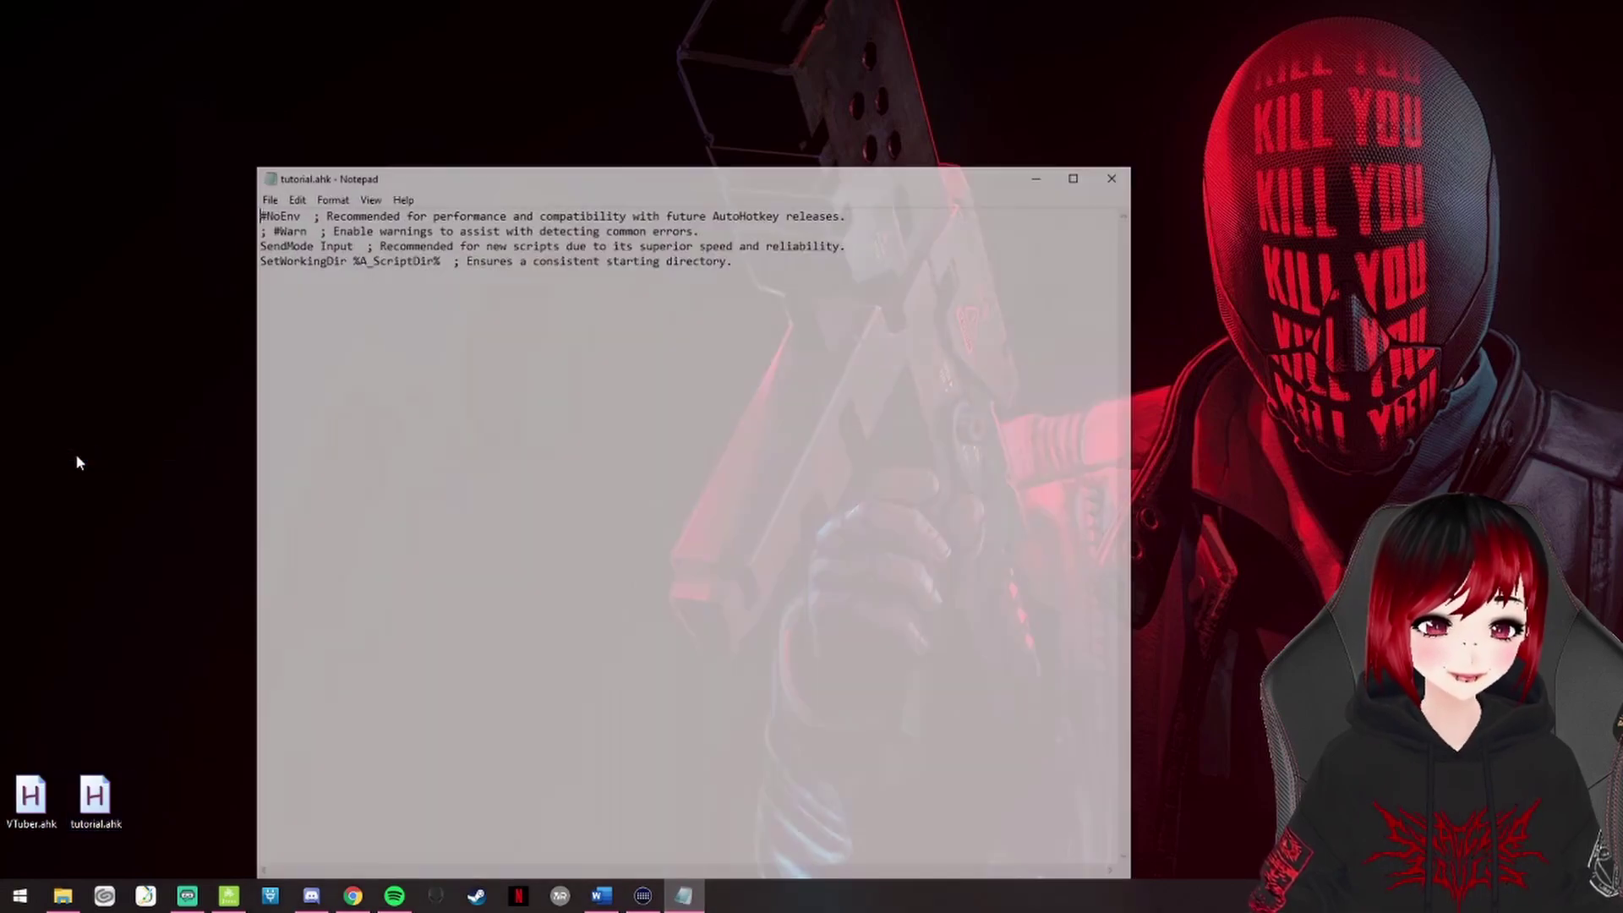
drag(651, 178, 663, 104)
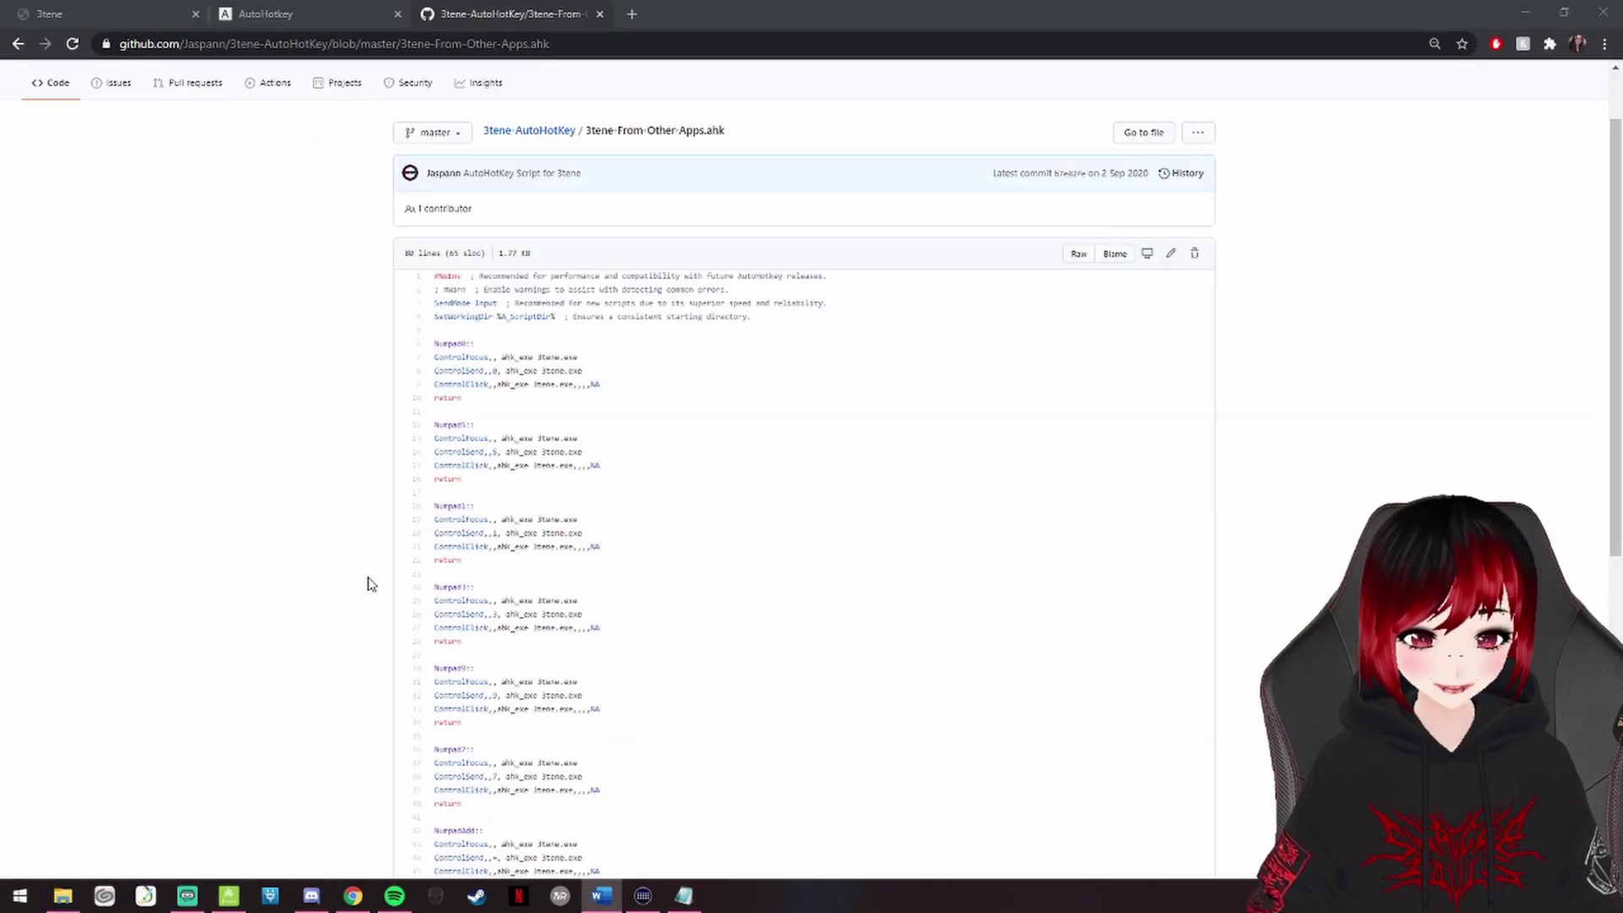
Look over 3tene-From-Other-Apps.ahk on GitHub and copy its entire code from #NoEnv to ^q::ExitApp.
scroll(375, 583, down, 1)
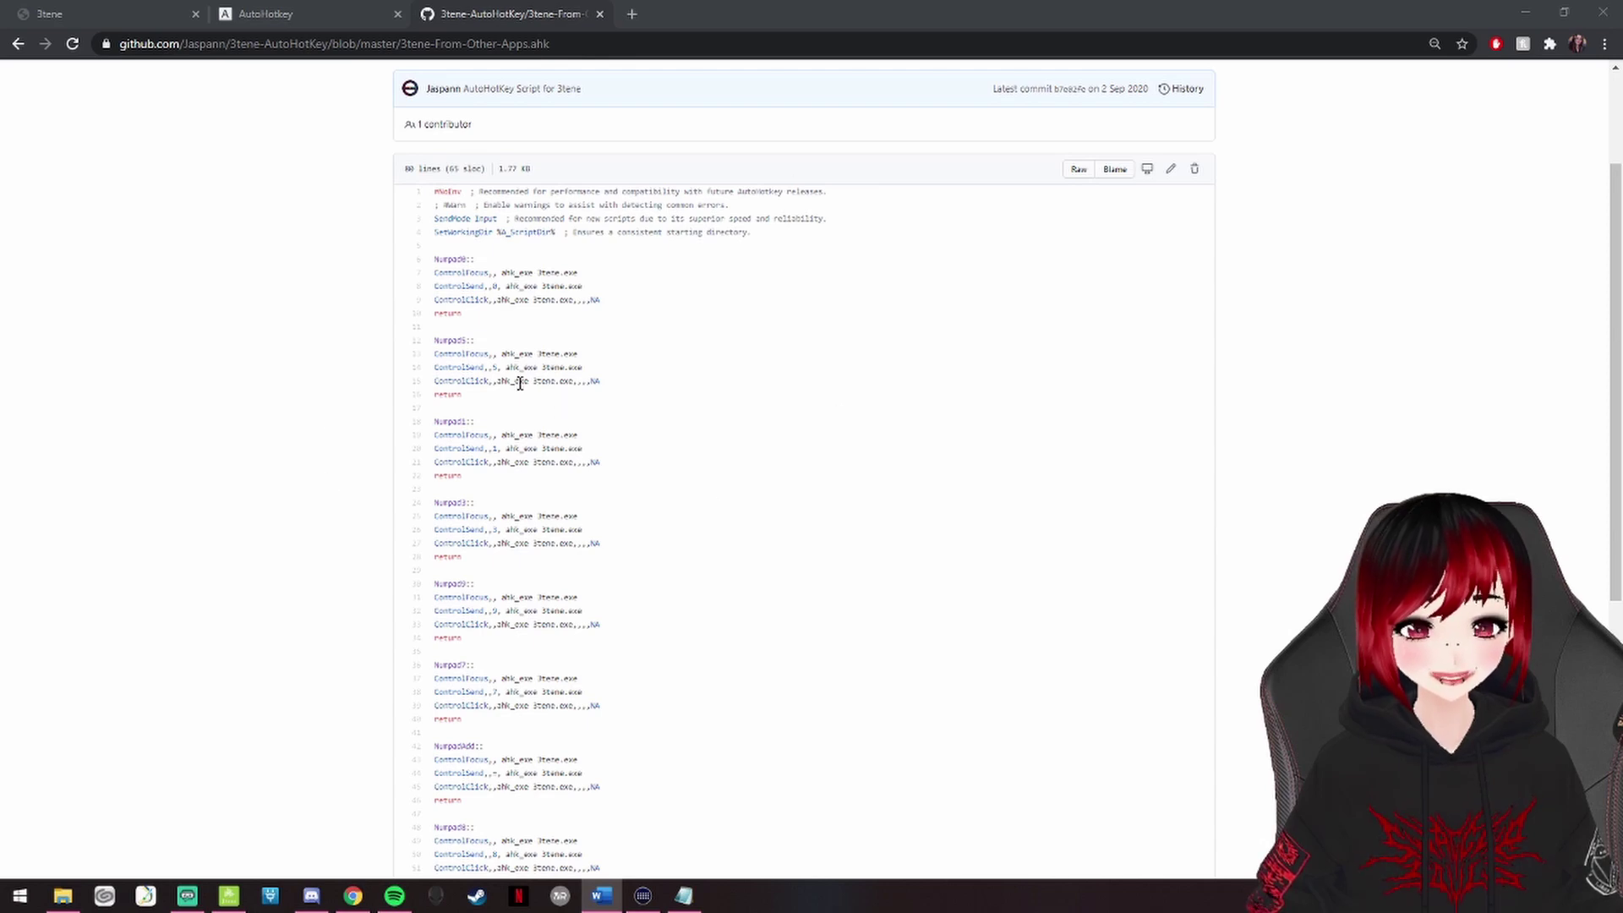
scroll(533, 355, down, 1)
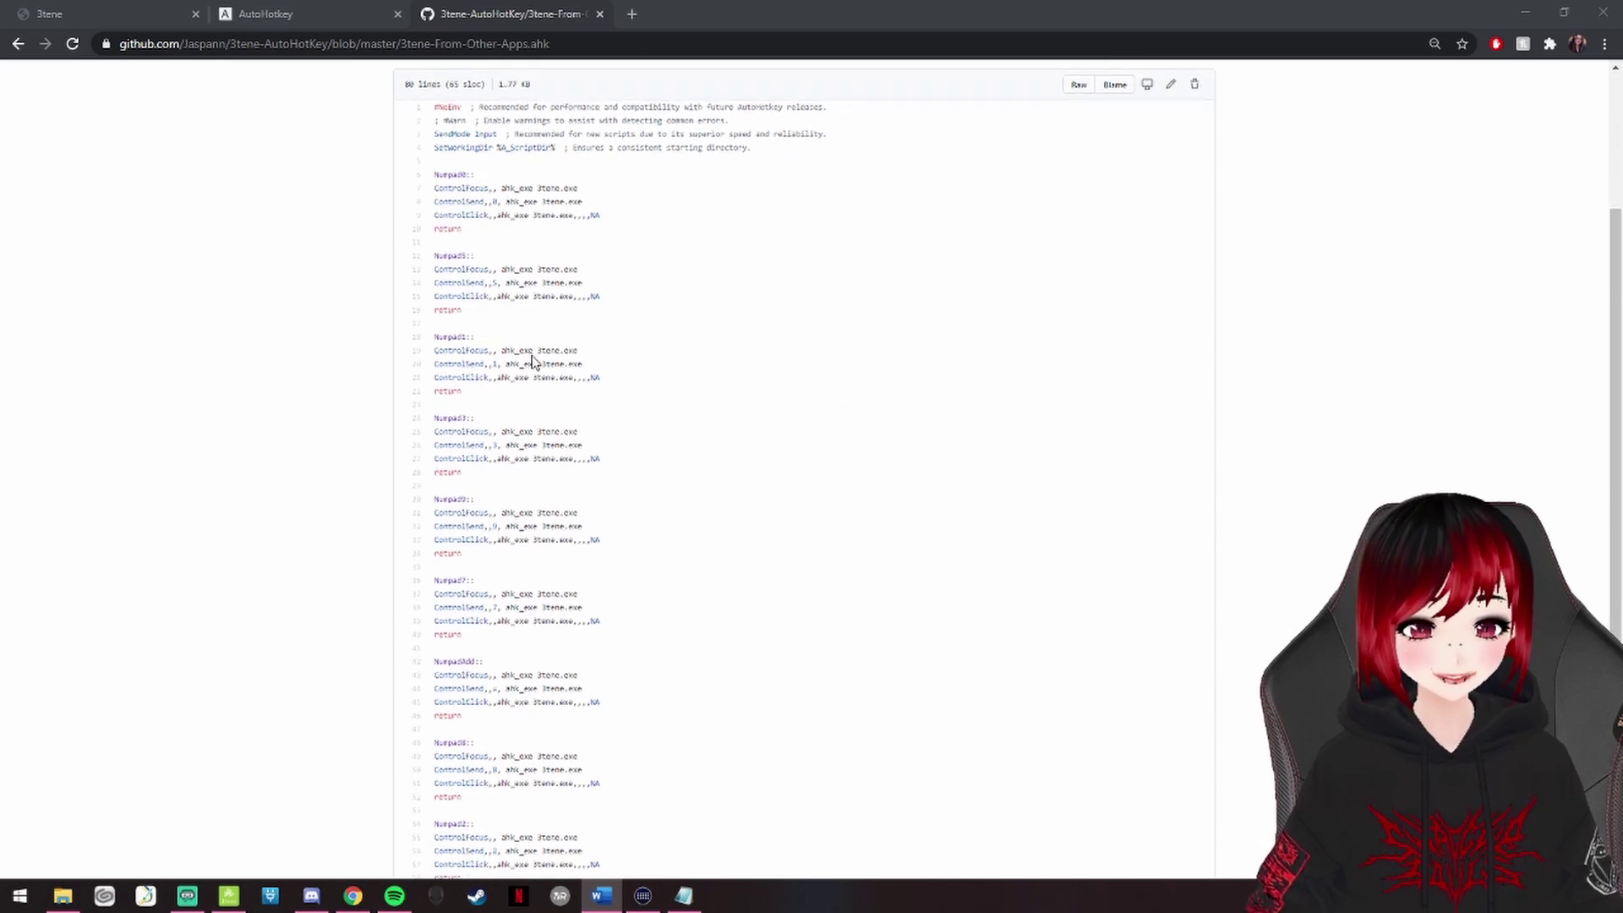
scroll(533, 355, up, 2)
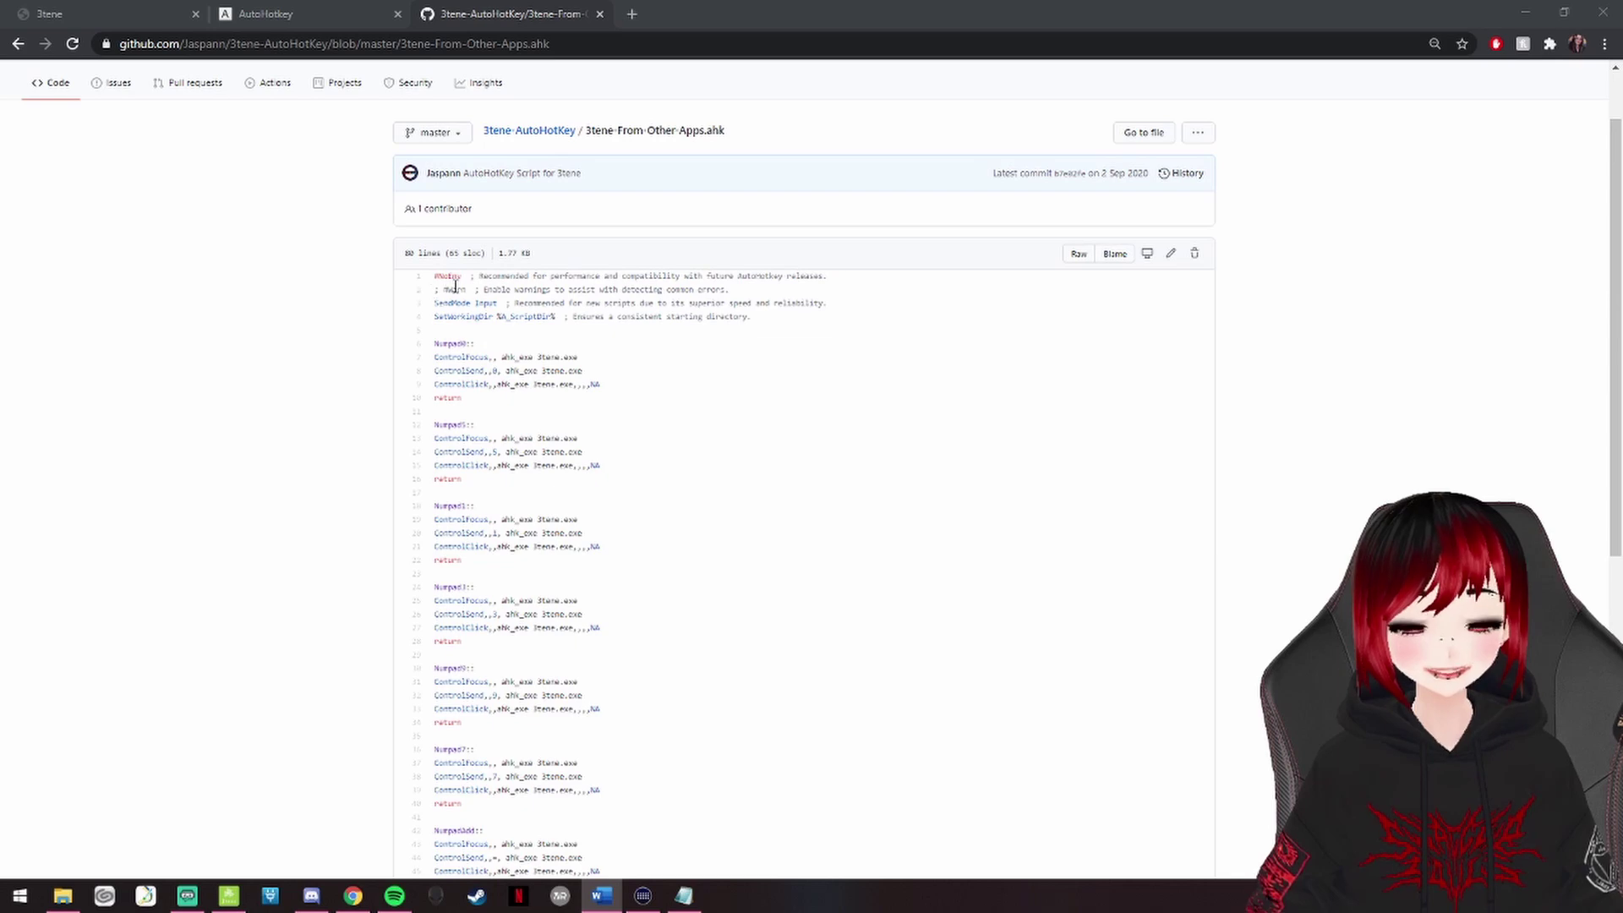
scroll(440, 279, down, 1)
click(437, 192)
drag(437, 193, 622, 770)
scroll(595, 347, down, 5)
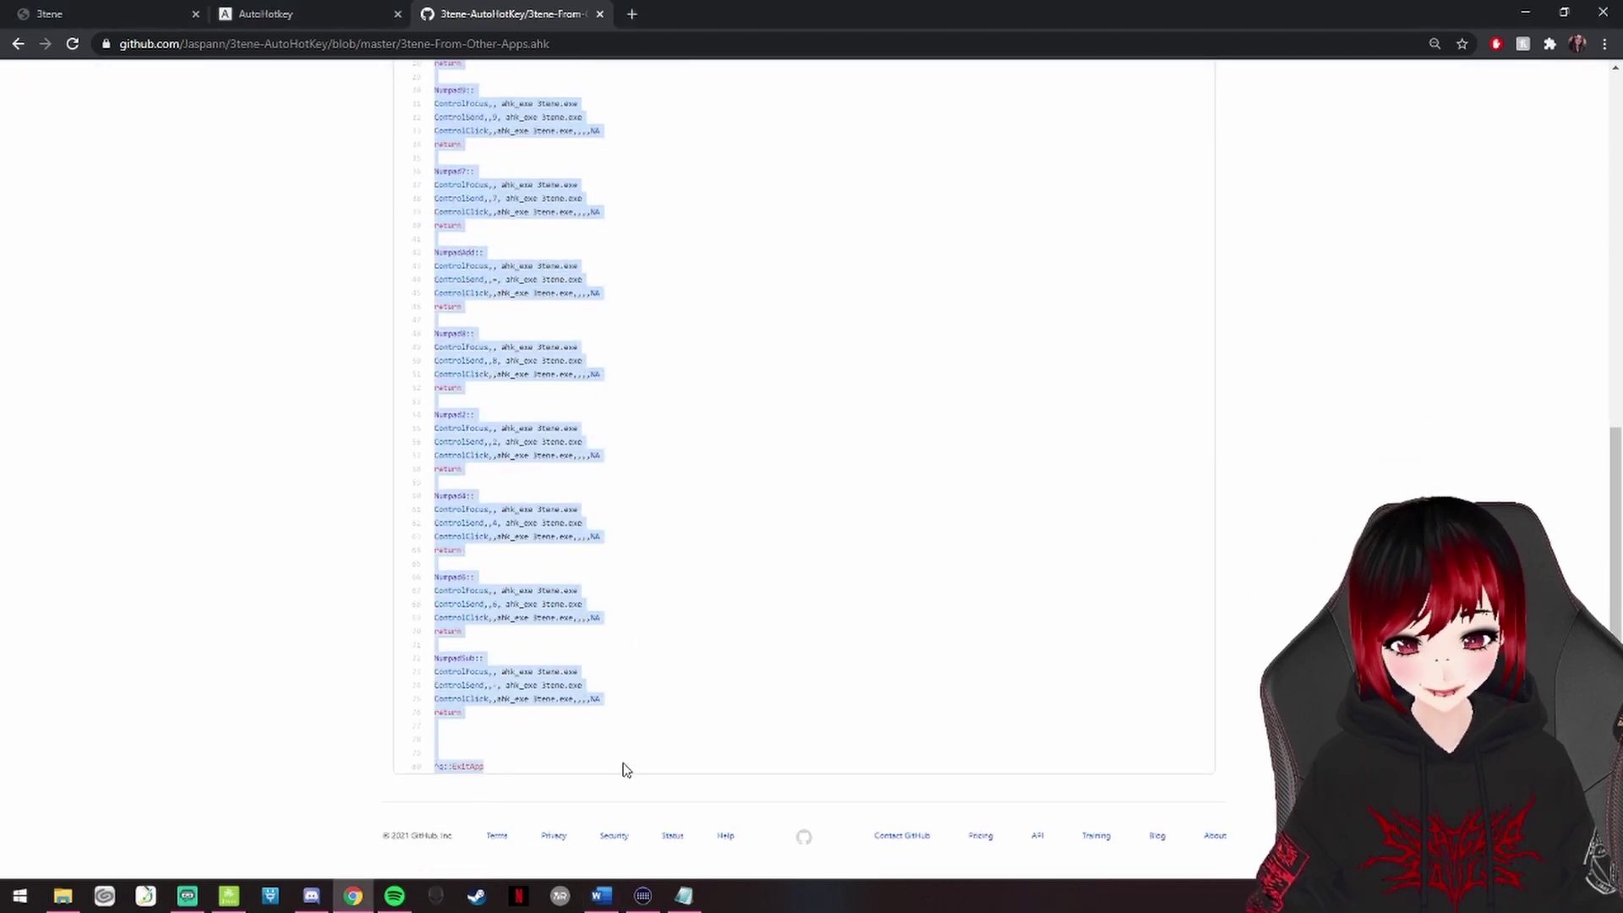
Switch to Notepad and replace the default contents of tutorial.ahk with the script copied from GitHub.
click(684, 896)
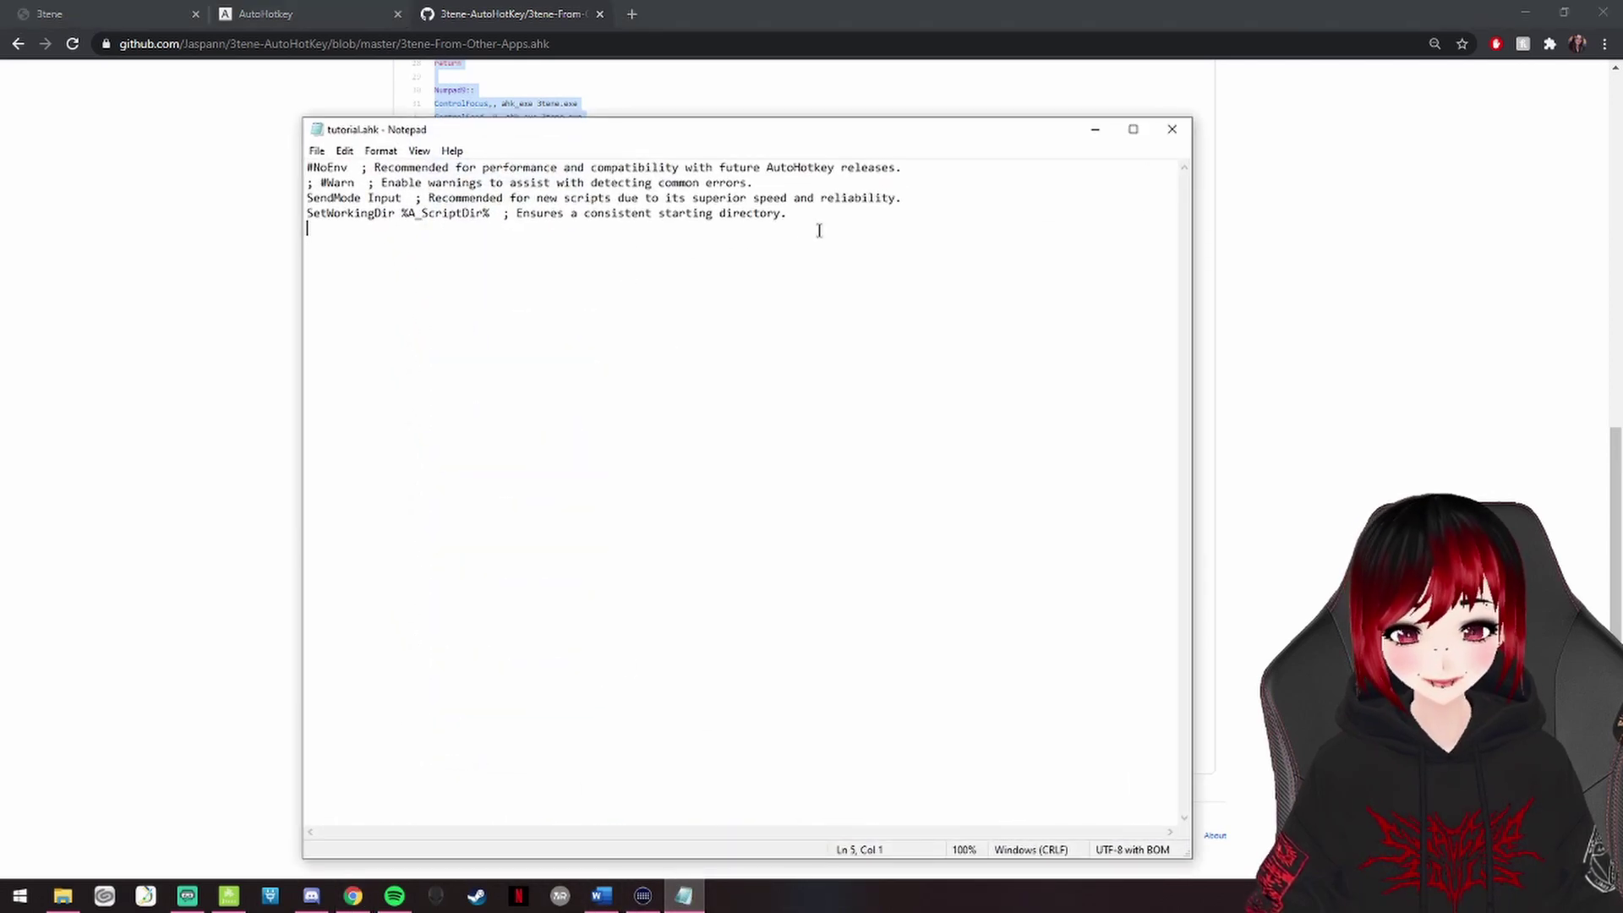
drag(819, 226, 283, 151)
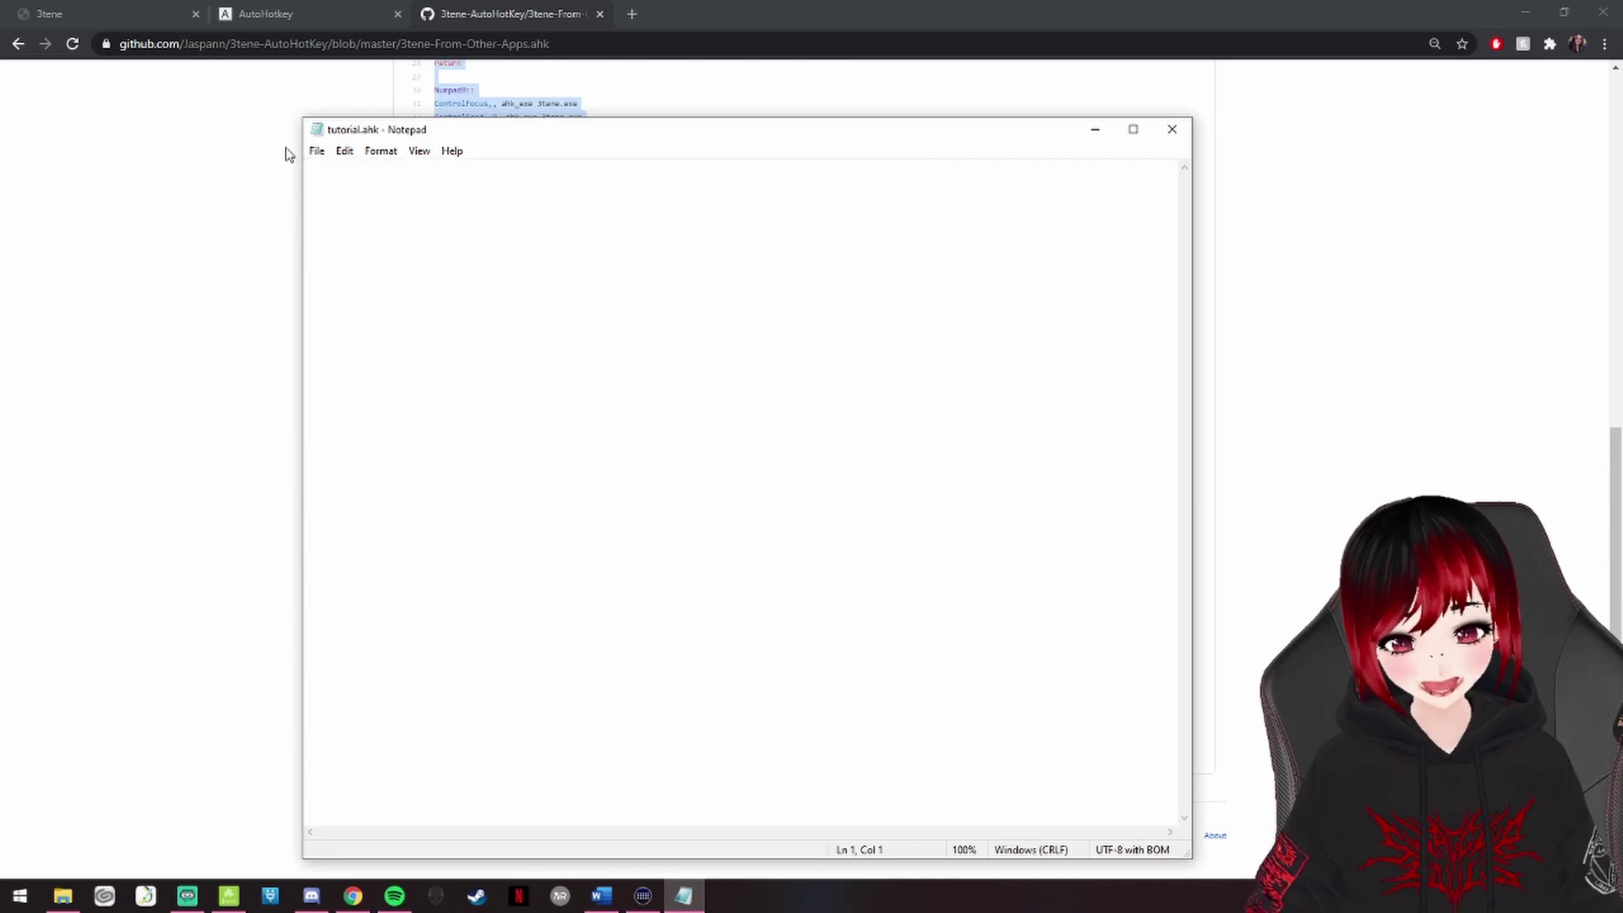
key(BackSpace)
key(ctrl+v)
Review the pasted script from start to end and highlight the Numpad5, Numpad0 and Numpad1 hotkey labels.
scroll(549, 342, up, 12)
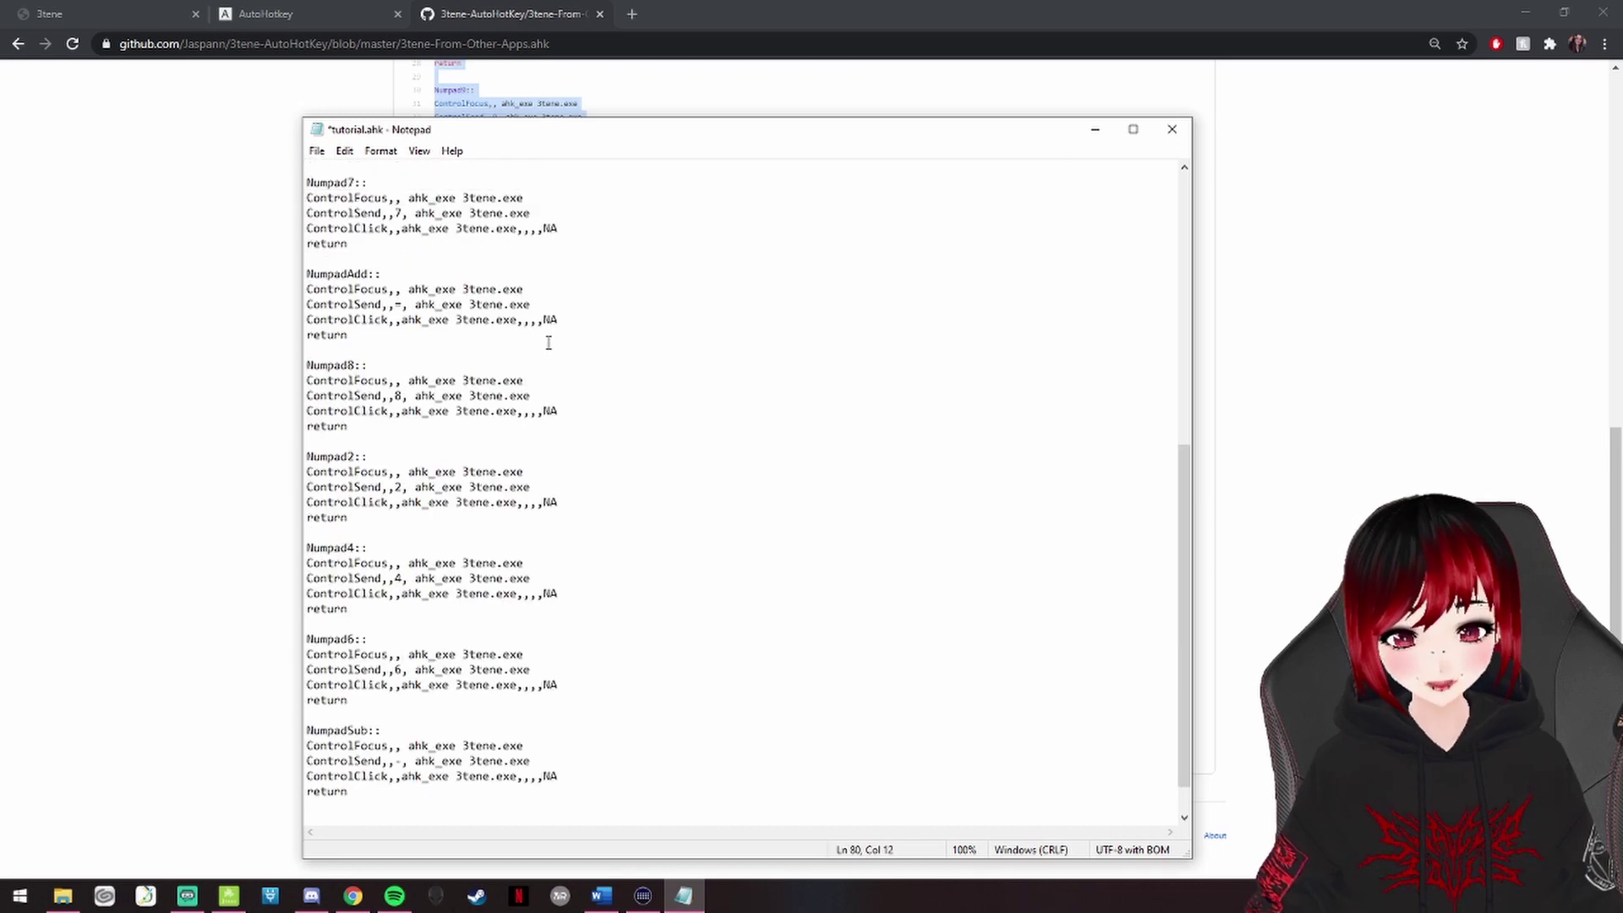
scroll(548, 343, down, 12)
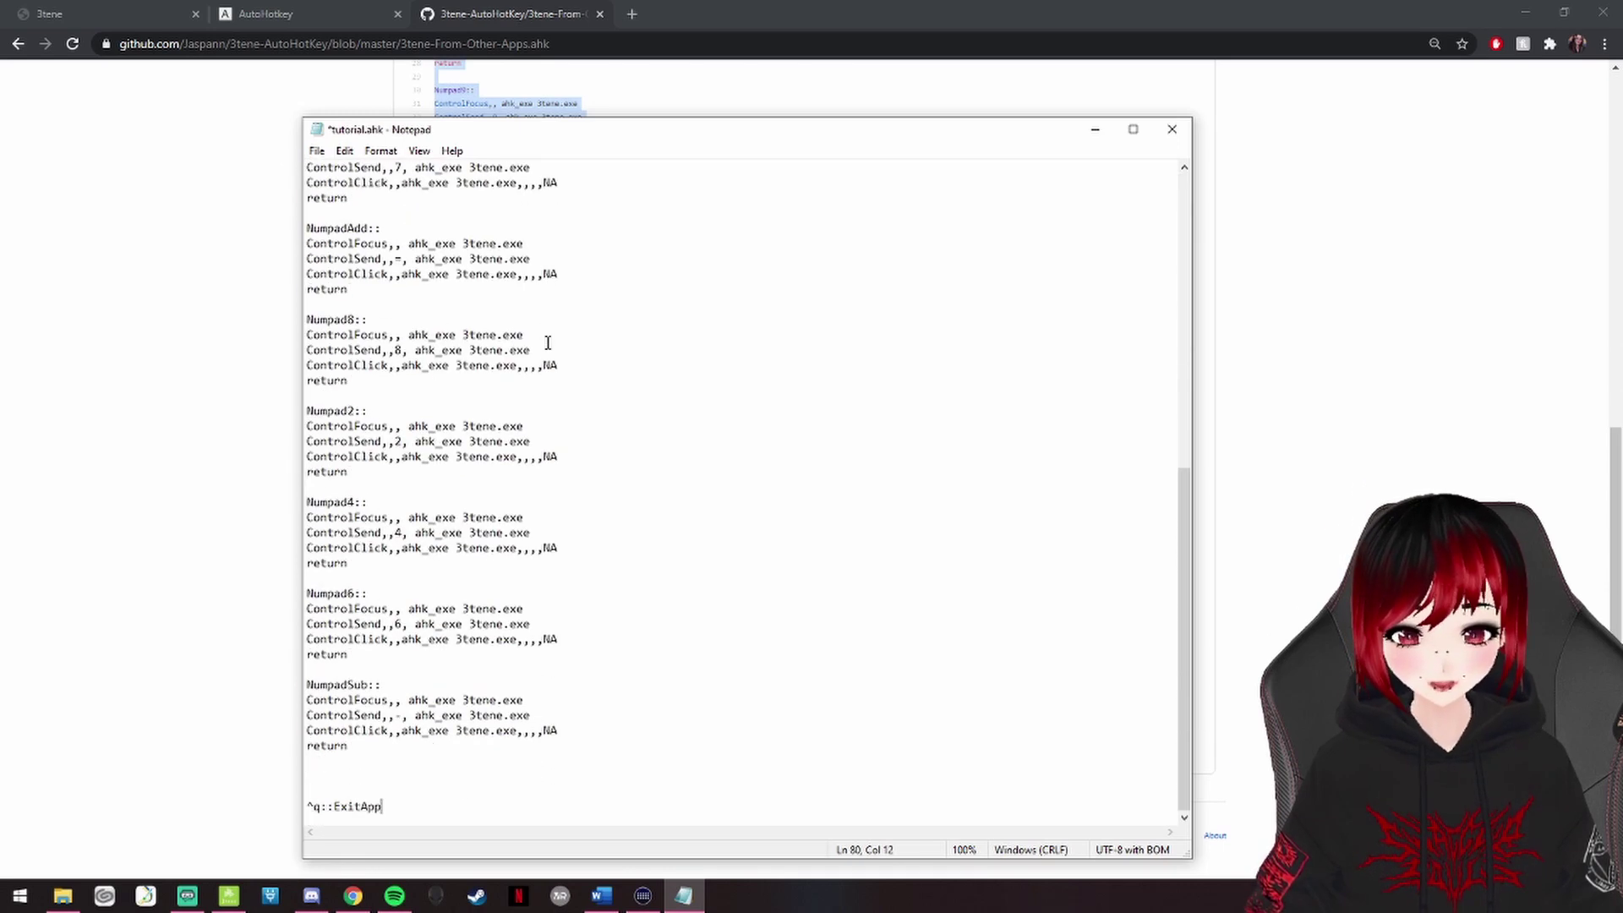
scroll(548, 342, up, 14)
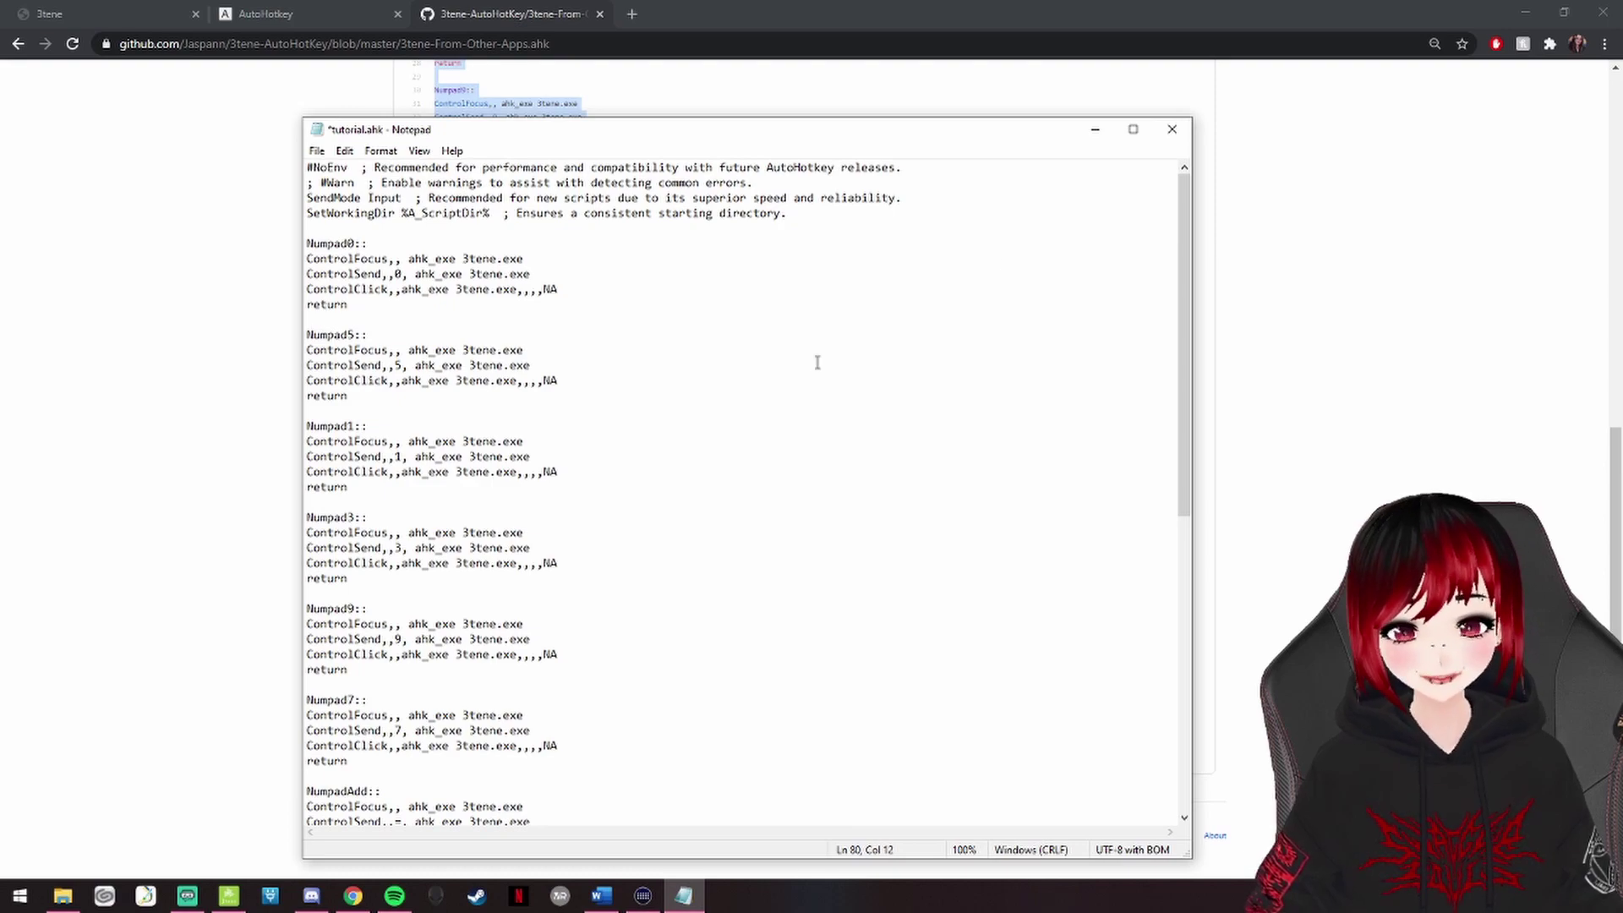
drag(812, 130, 934, 106)
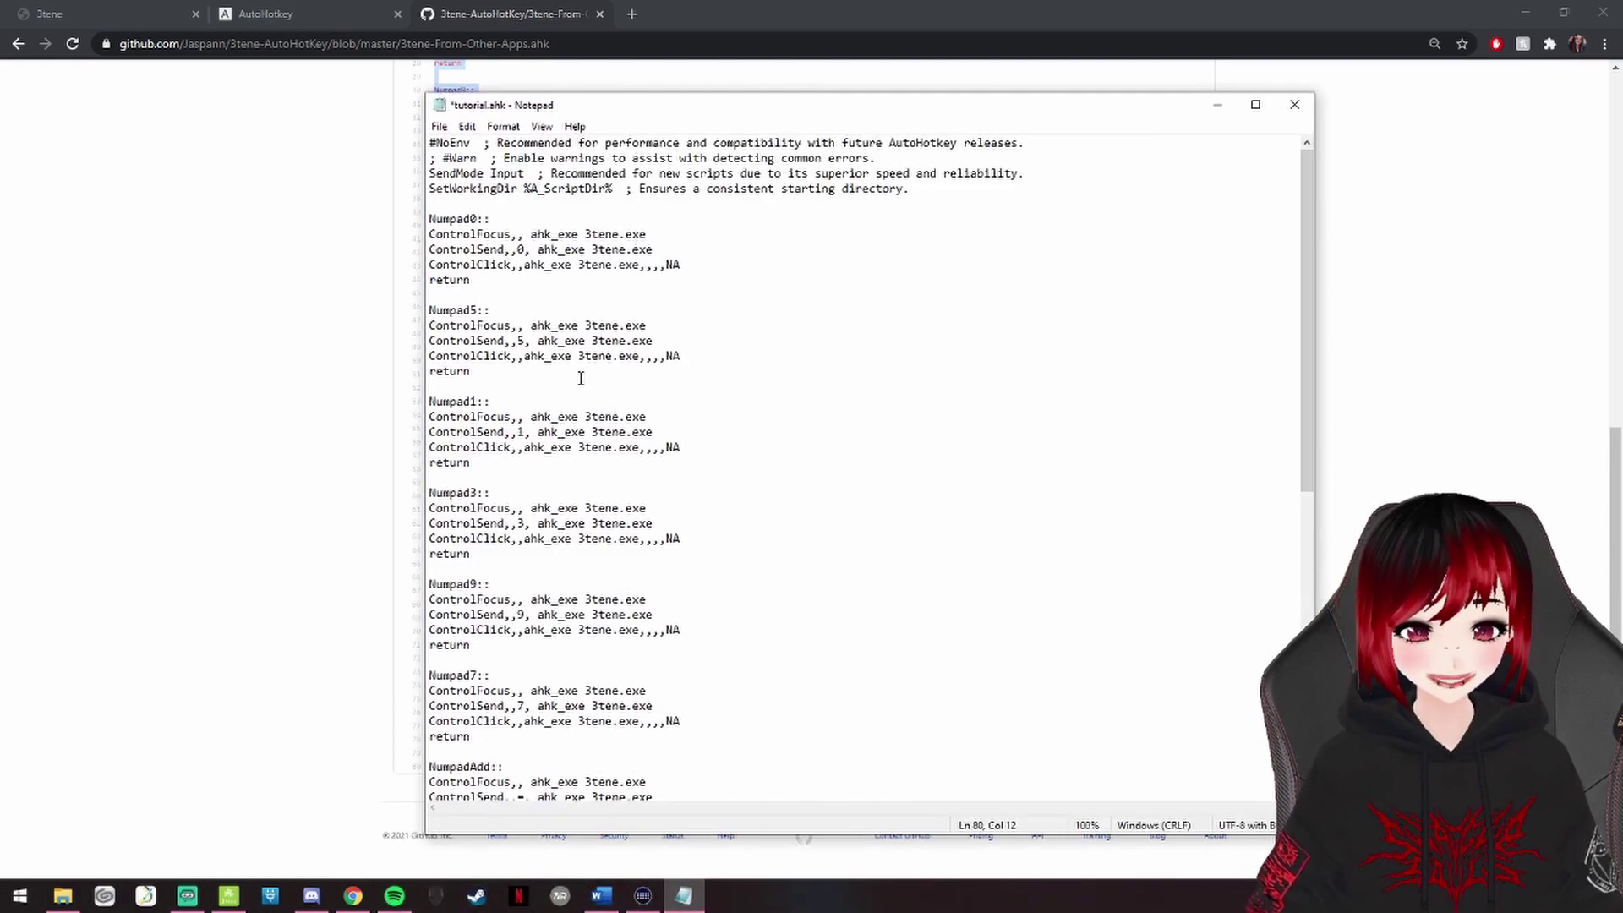
scroll(560, 355, down, 1)
scroll(556, 332, up, 1)
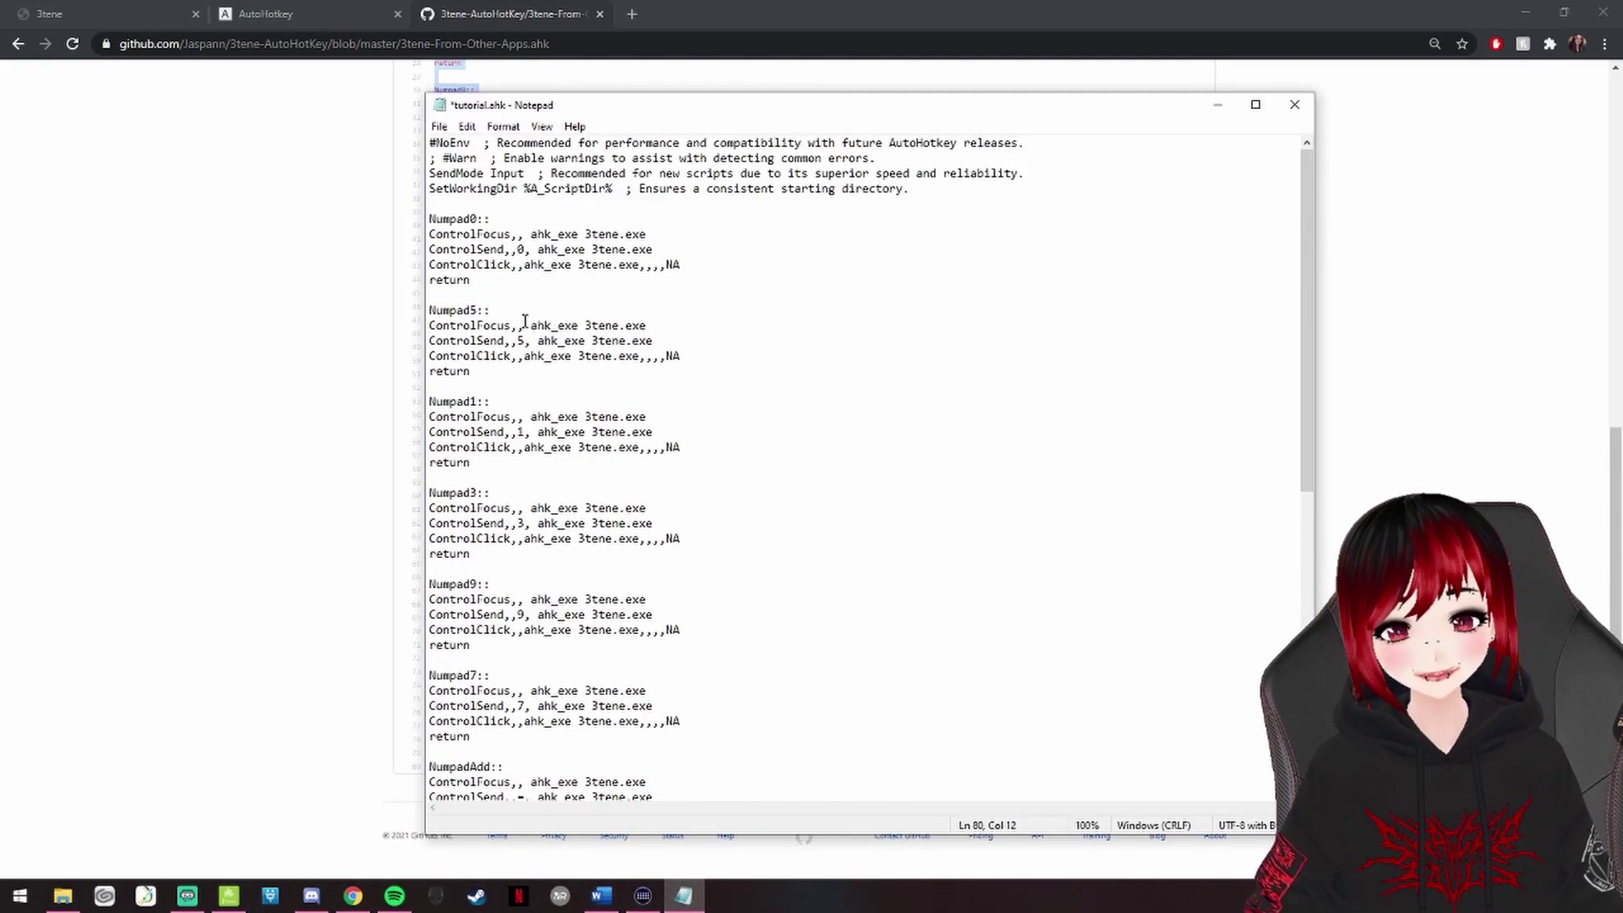
drag(490, 311, 425, 312)
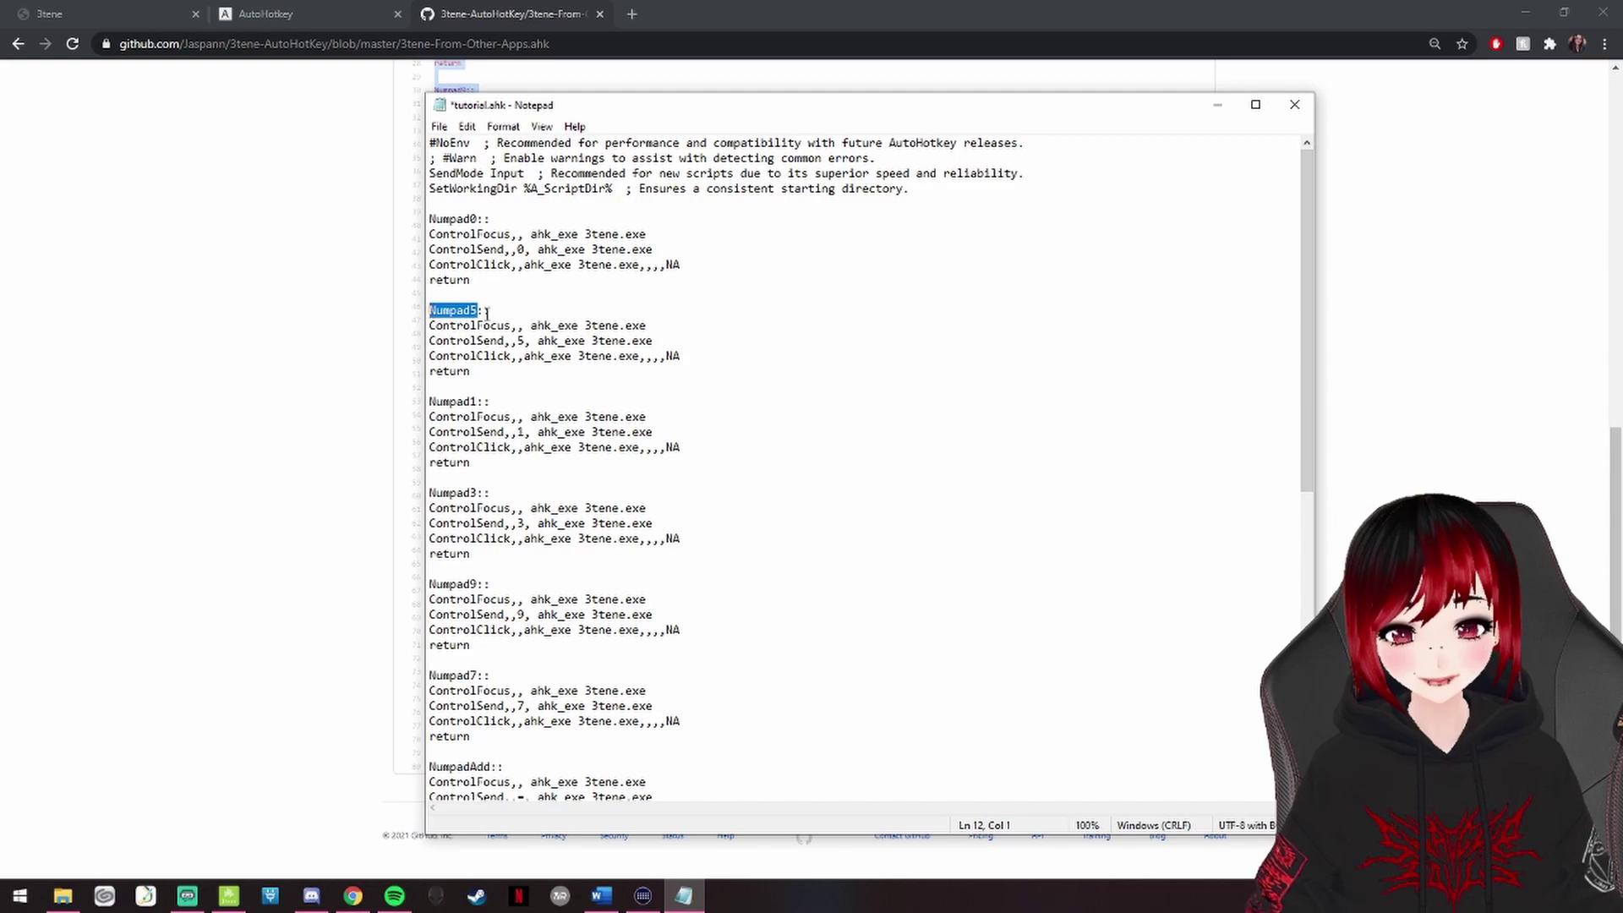
drag(494, 221, 421, 221)
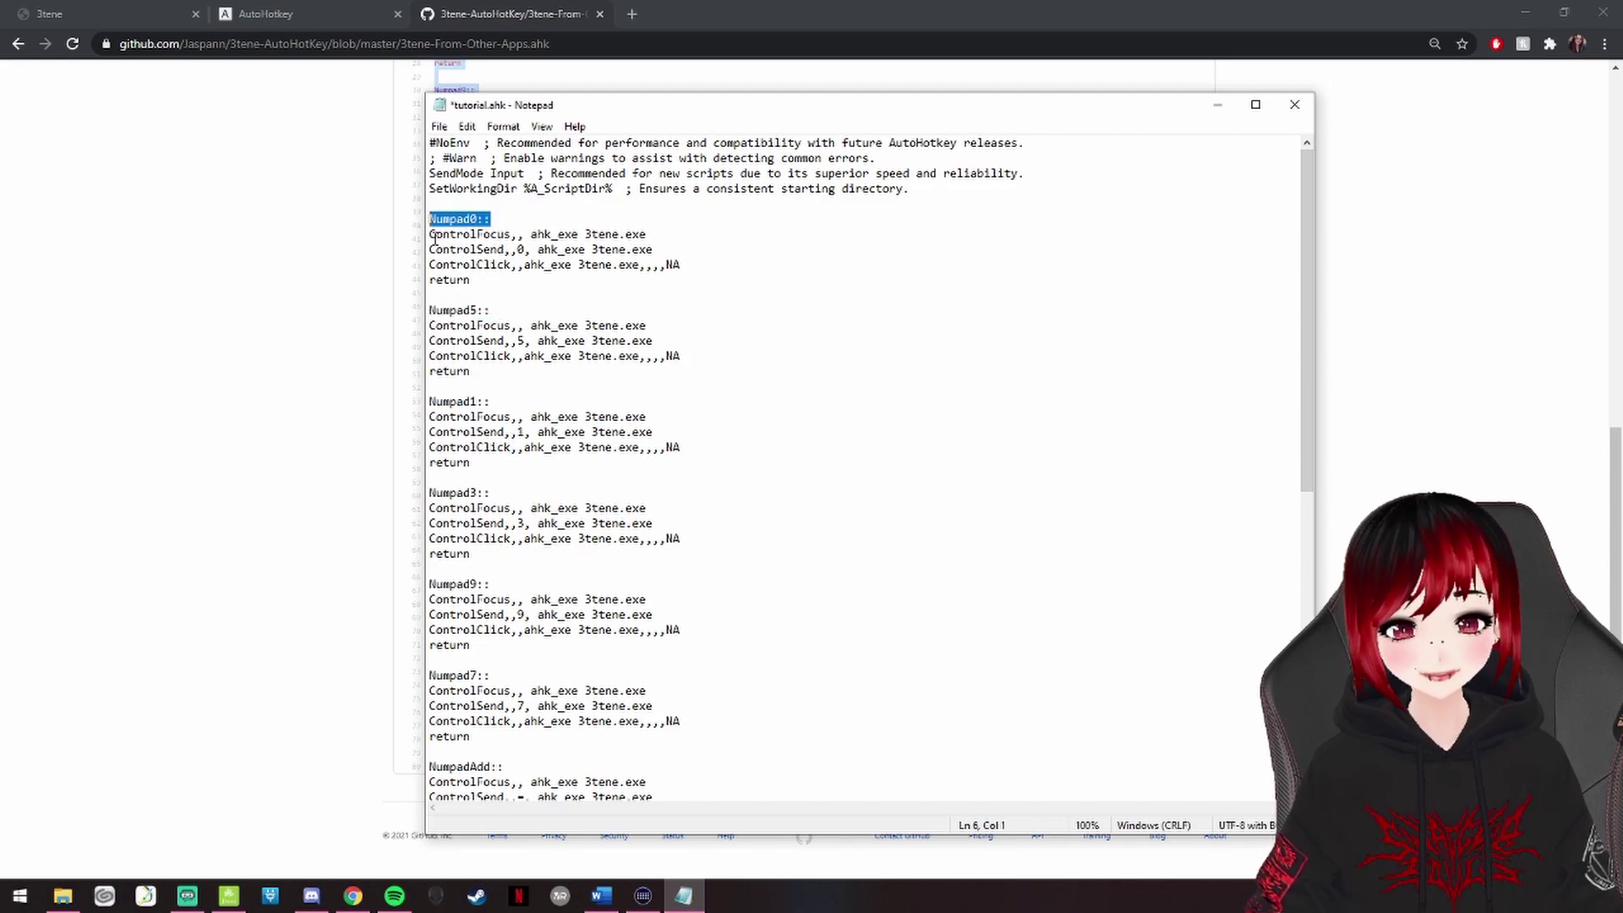
drag(499, 312, 423, 312)
drag(503, 402, 421, 402)
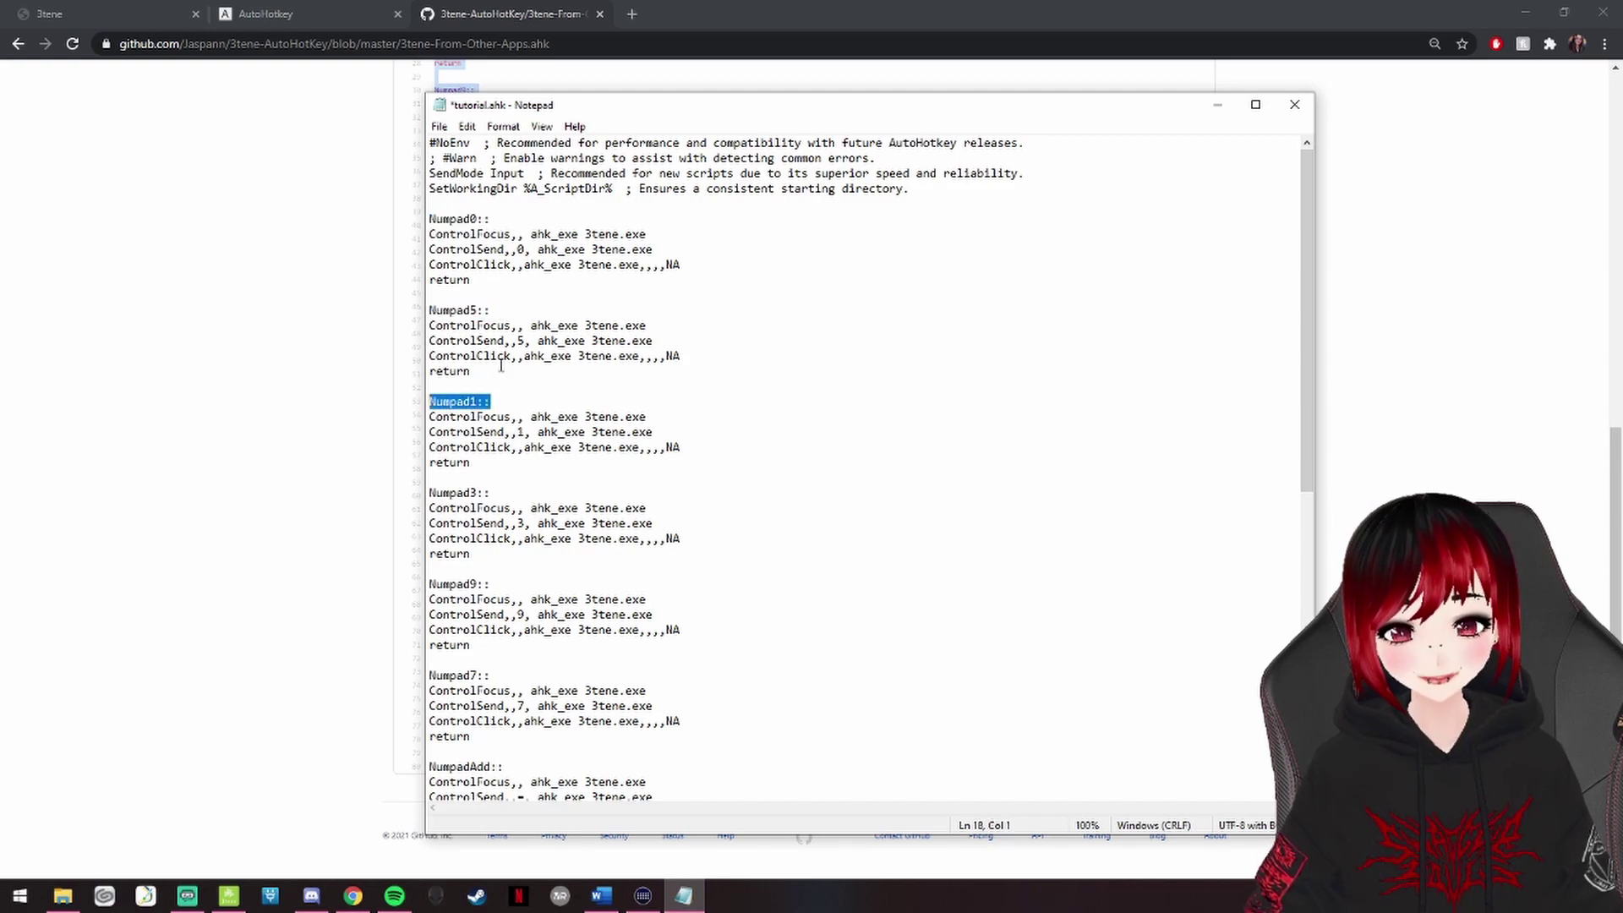
Highlight the keys sent by the Numpad5, Numpad0 and Numpad1 blocks in tutorial.ahk, plus the Numpad0 hotkey label.
drag(528, 341, 516, 342)
drag(528, 250, 517, 249)
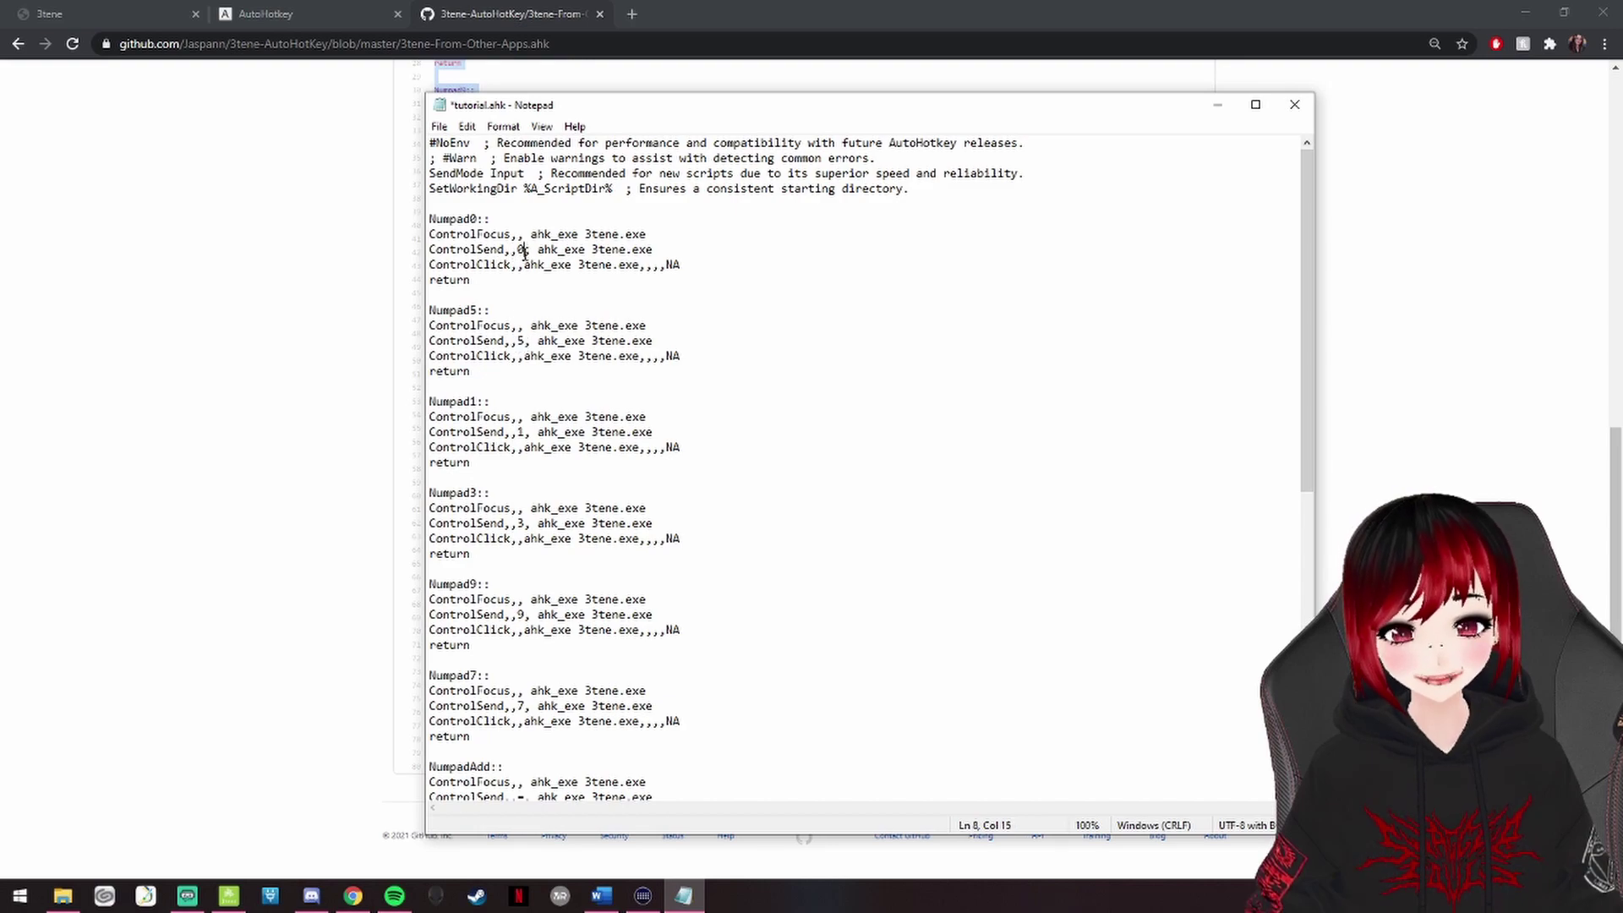
drag(527, 432, 516, 432)
click(492, 220)
drag(492, 220, 431, 221)
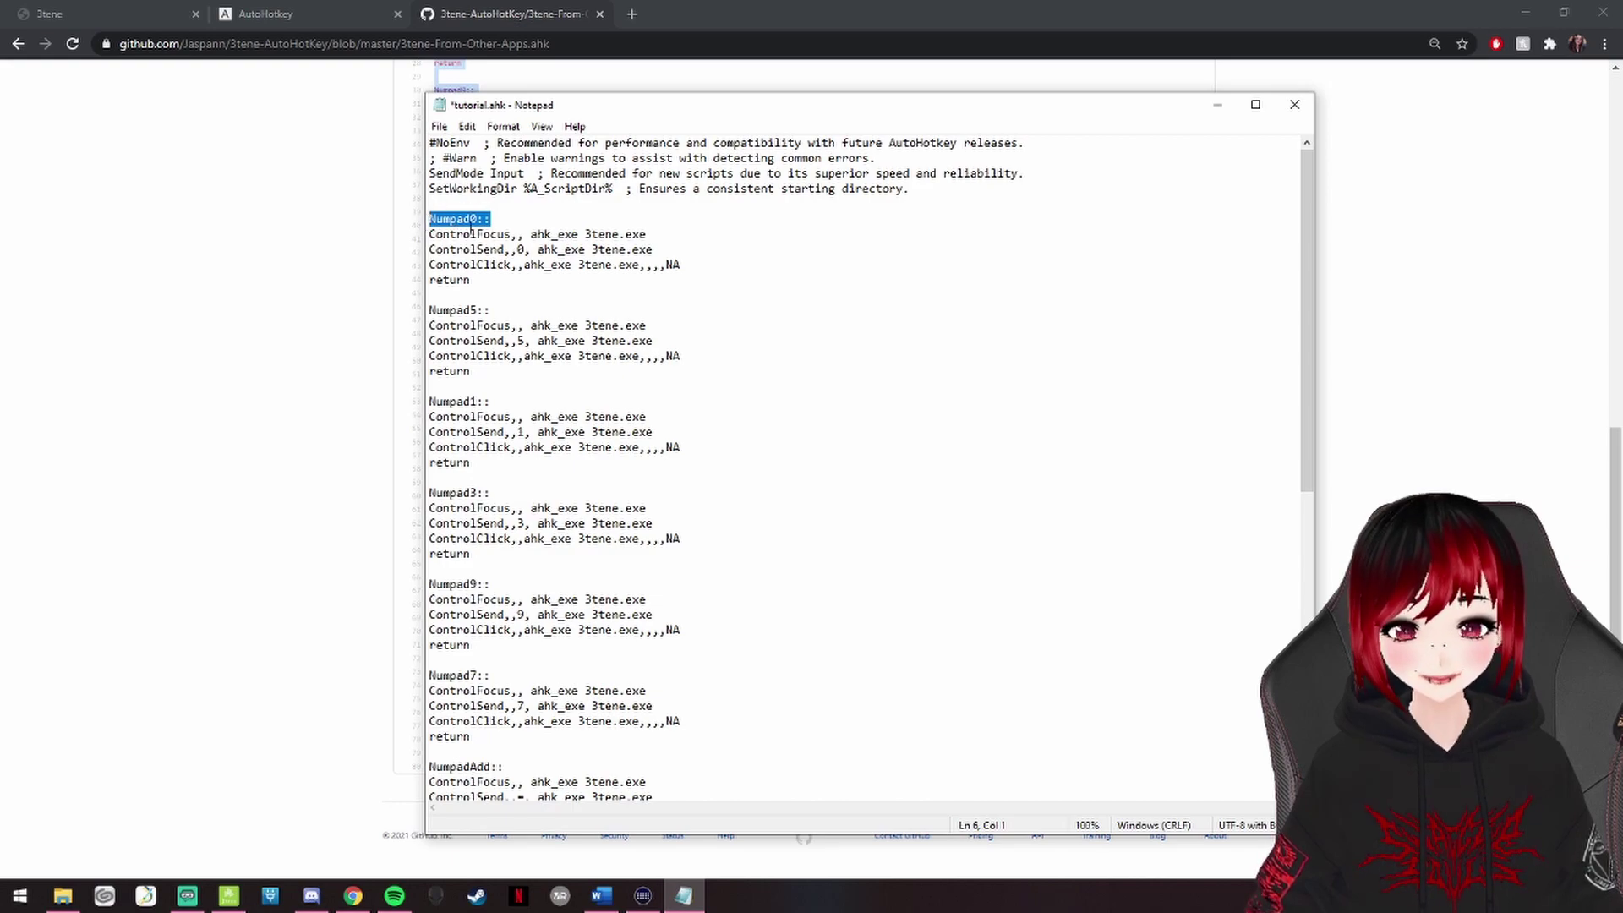
click(502, 220)
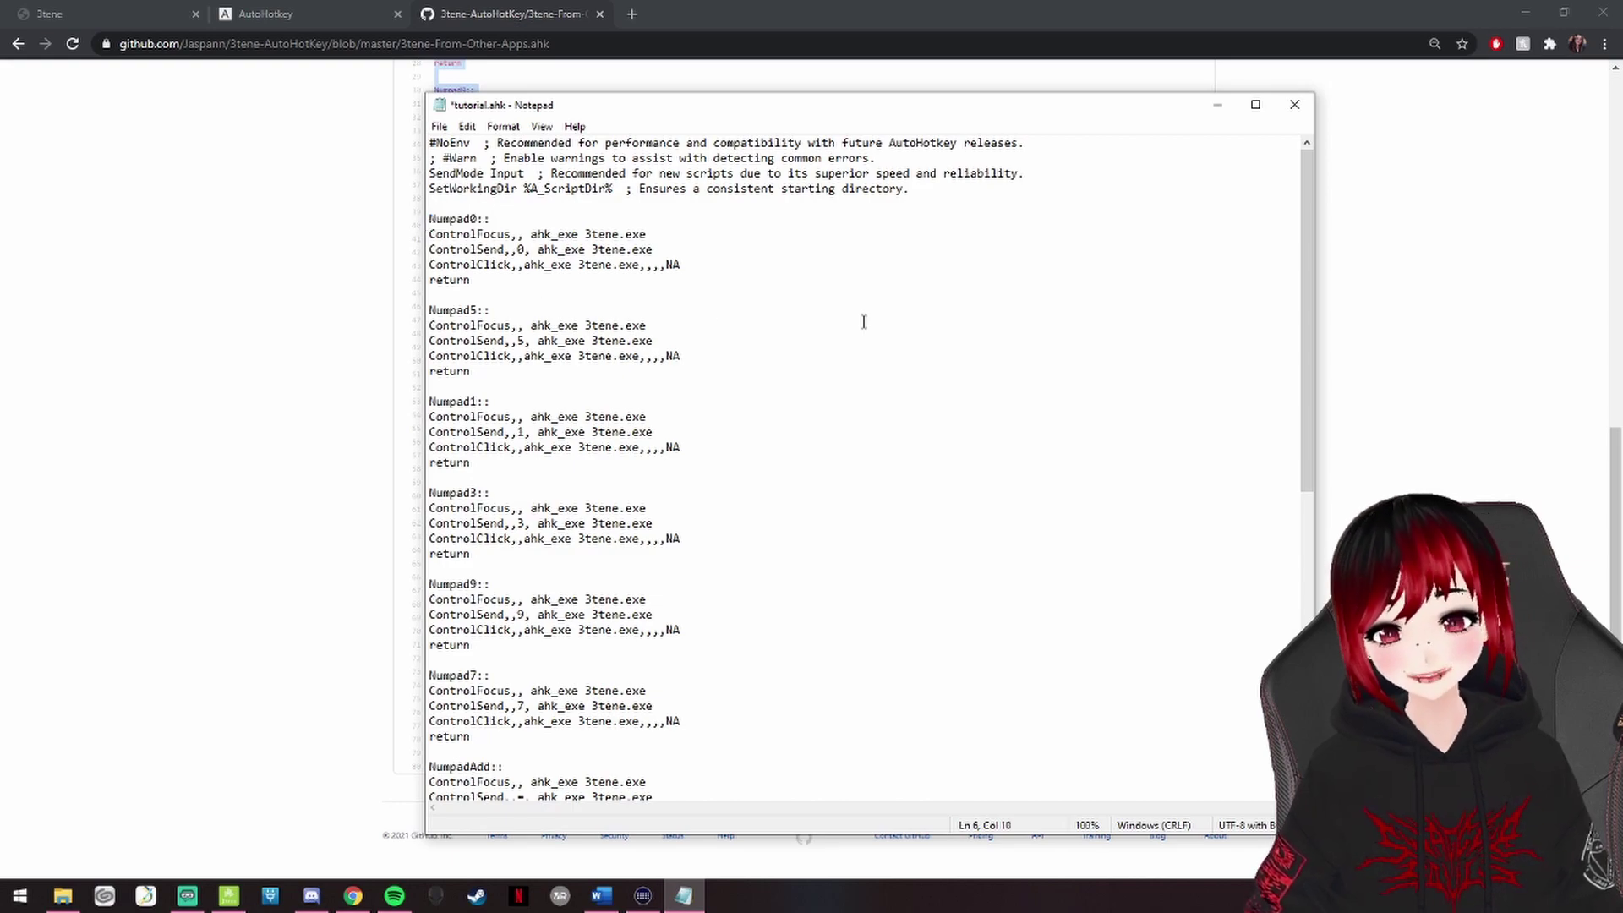
drag(493, 234, 403, 226)
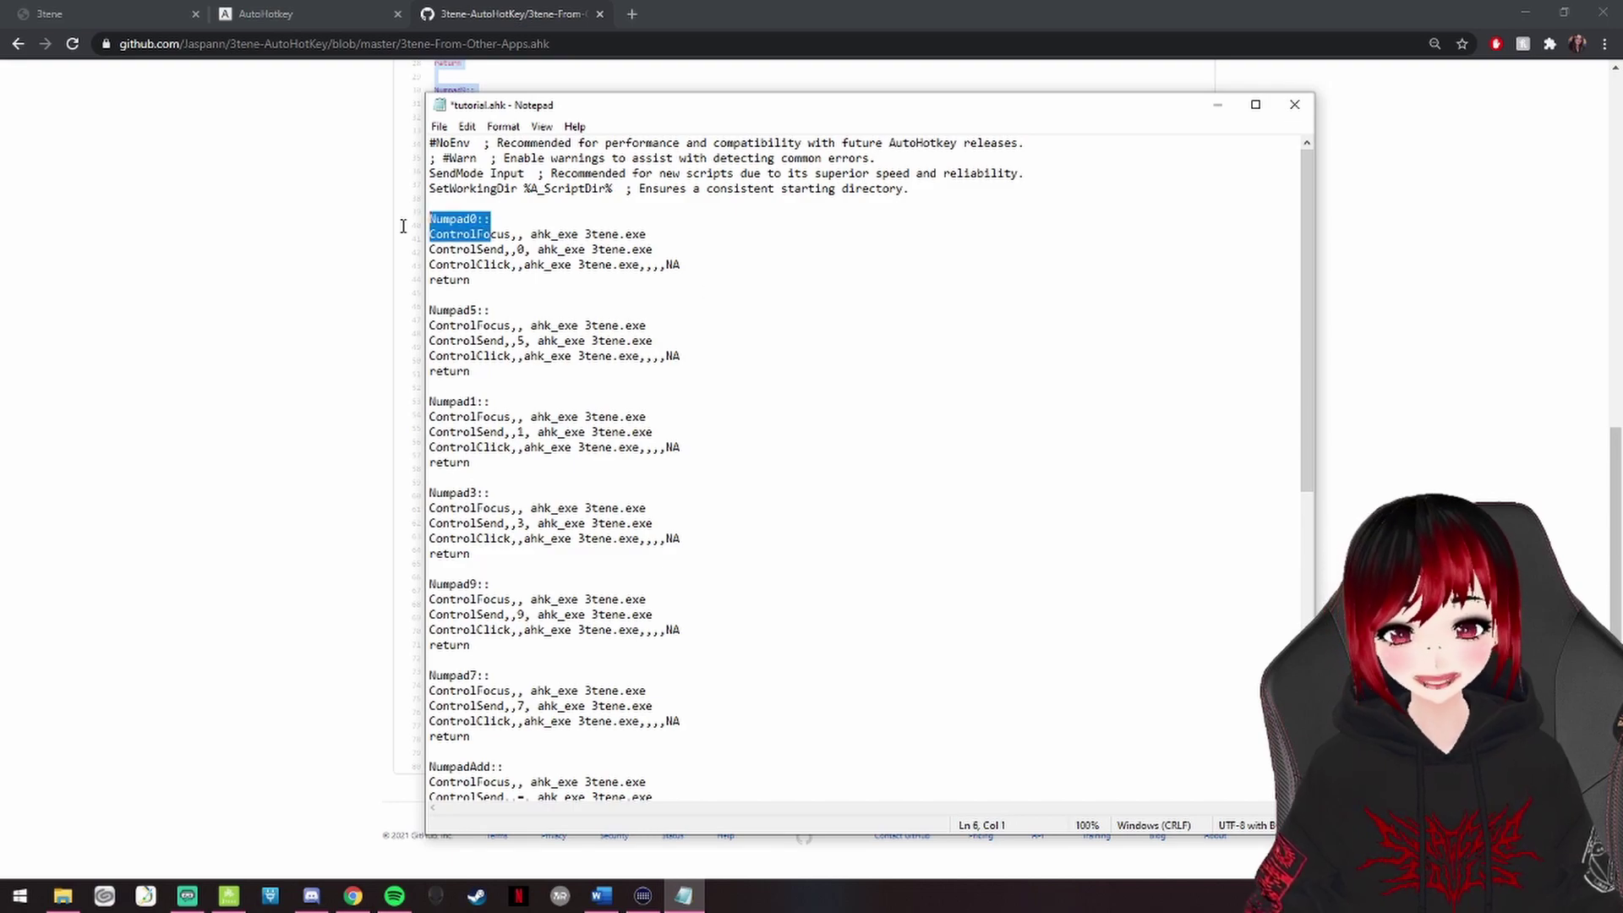
click(449, 220)
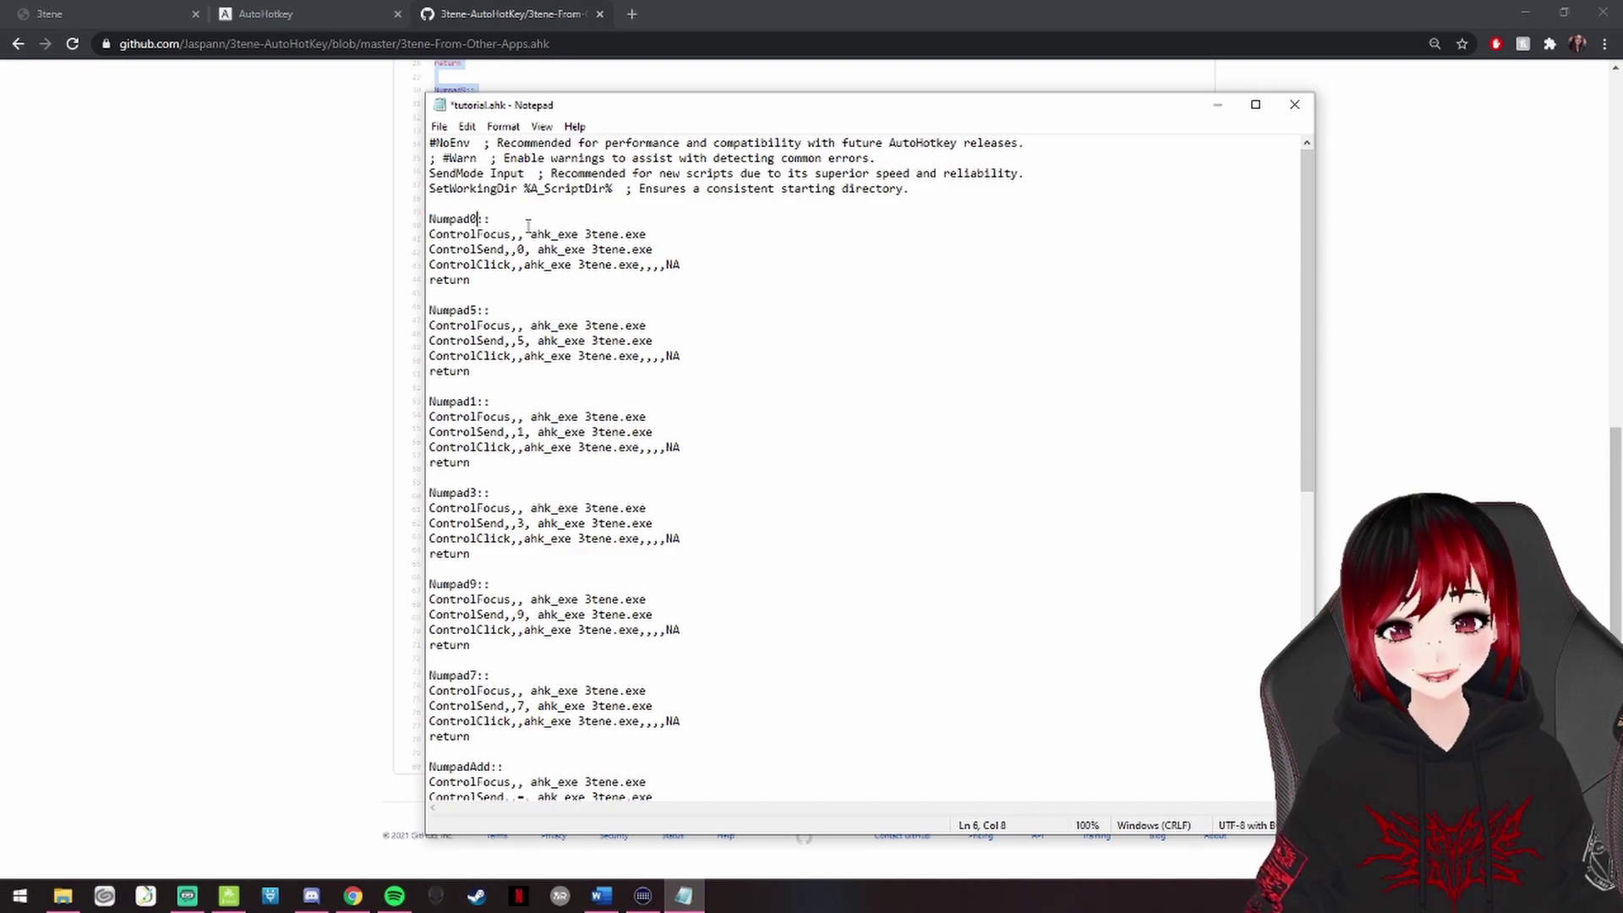
click(528, 223)
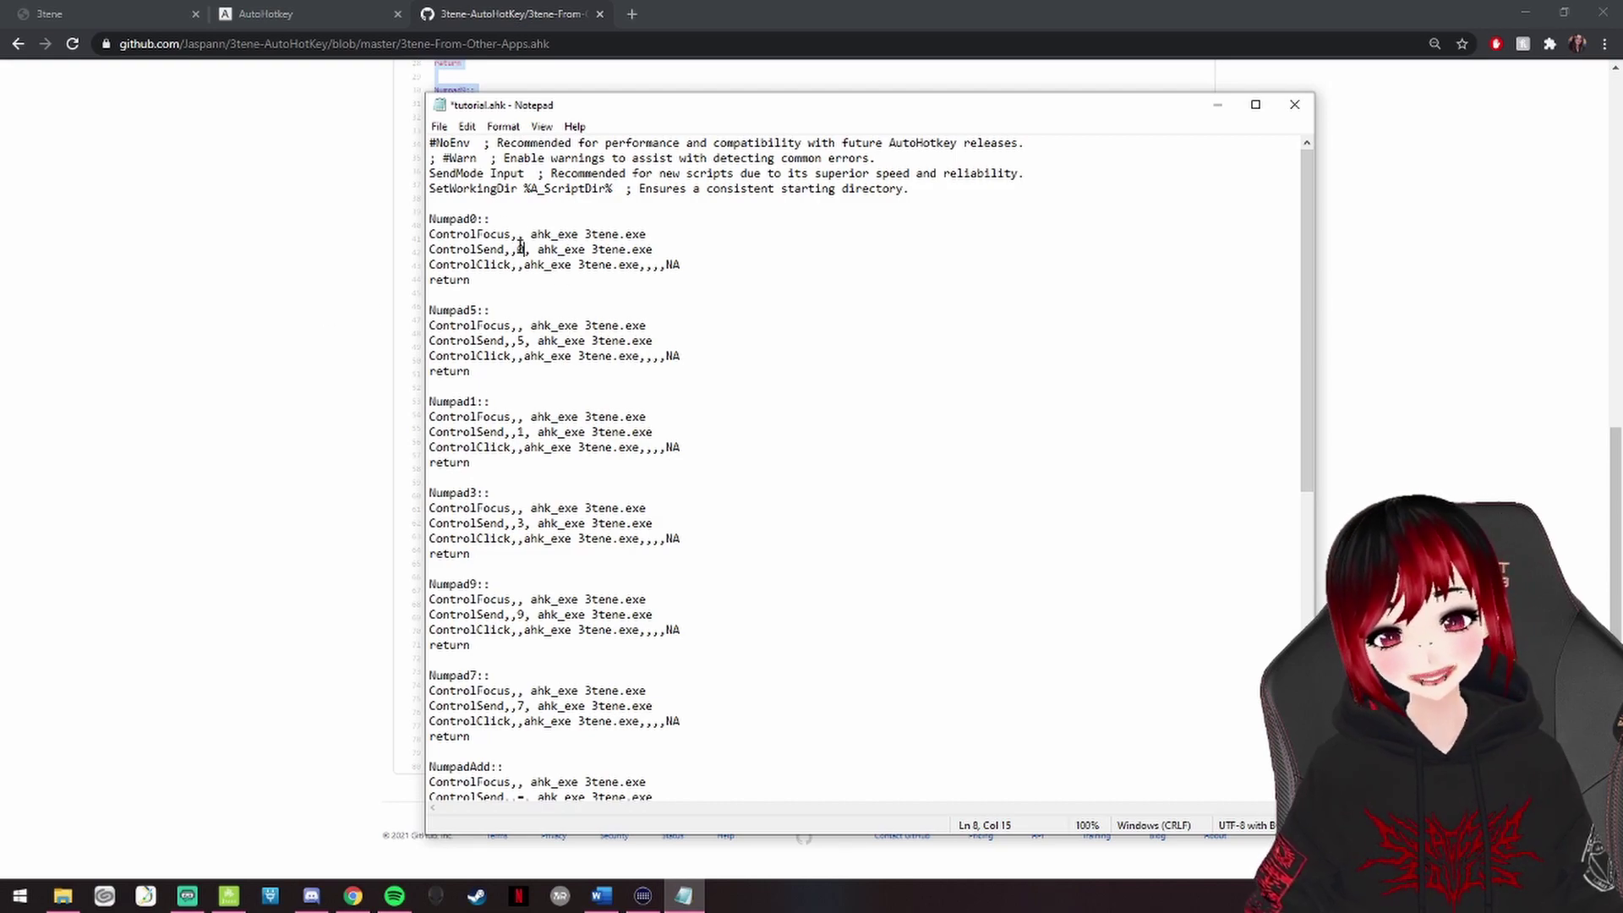
Point out the sent key in the ControlSend lines of the Numpad0, Numpad5 and Numpad1 blocks once more.
drag(519, 248, 527, 249)
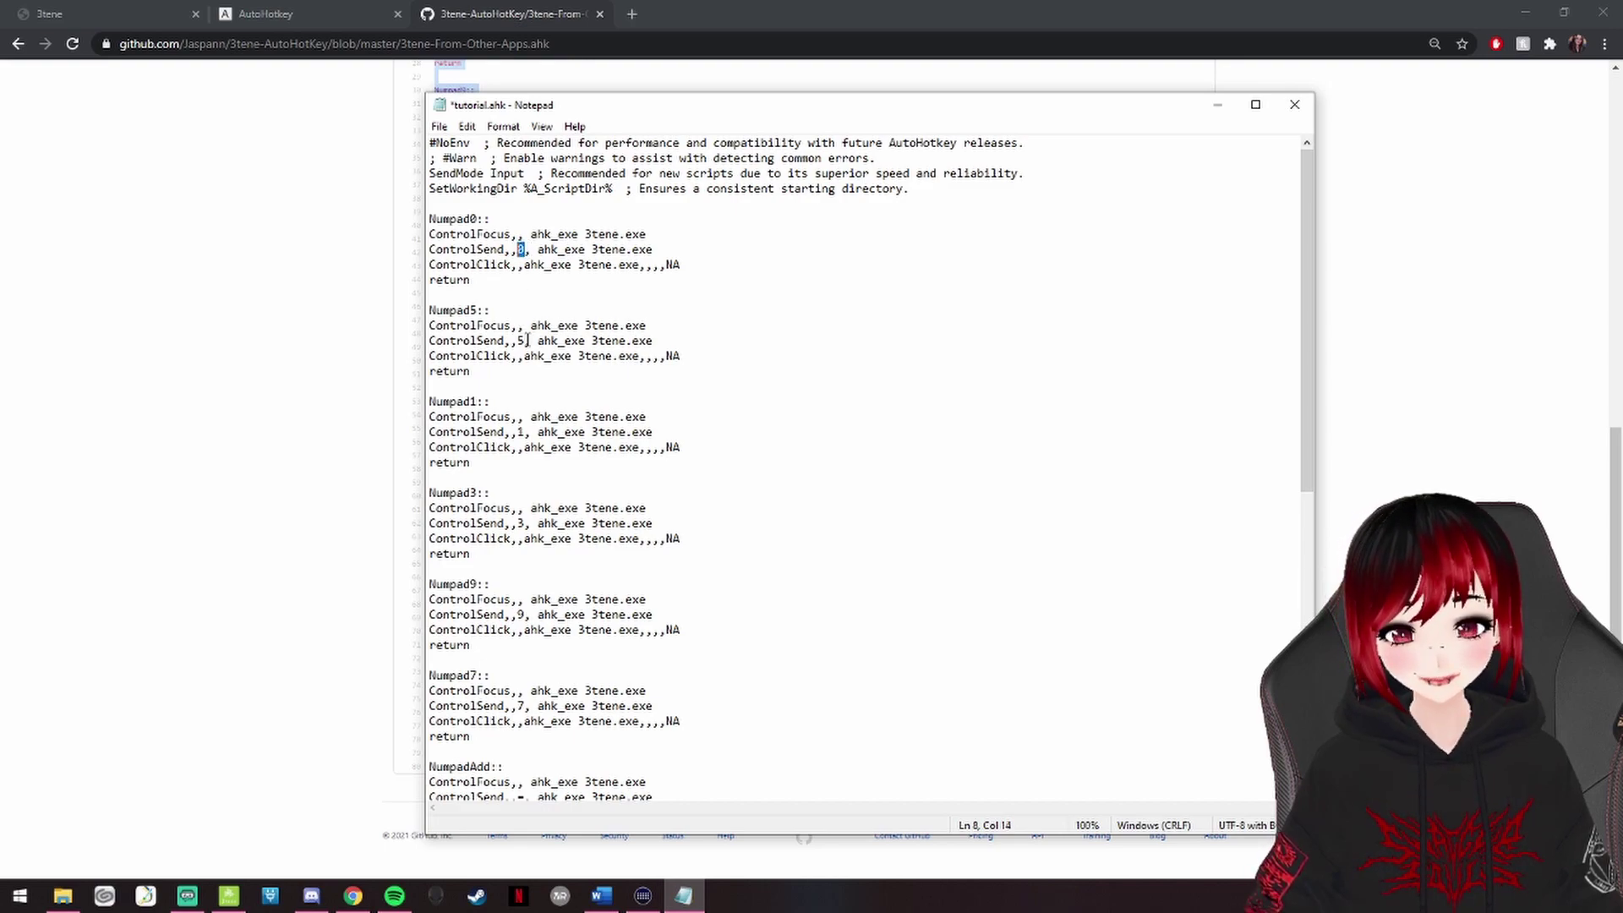
drag(528, 341, 519, 340)
click(525, 432)
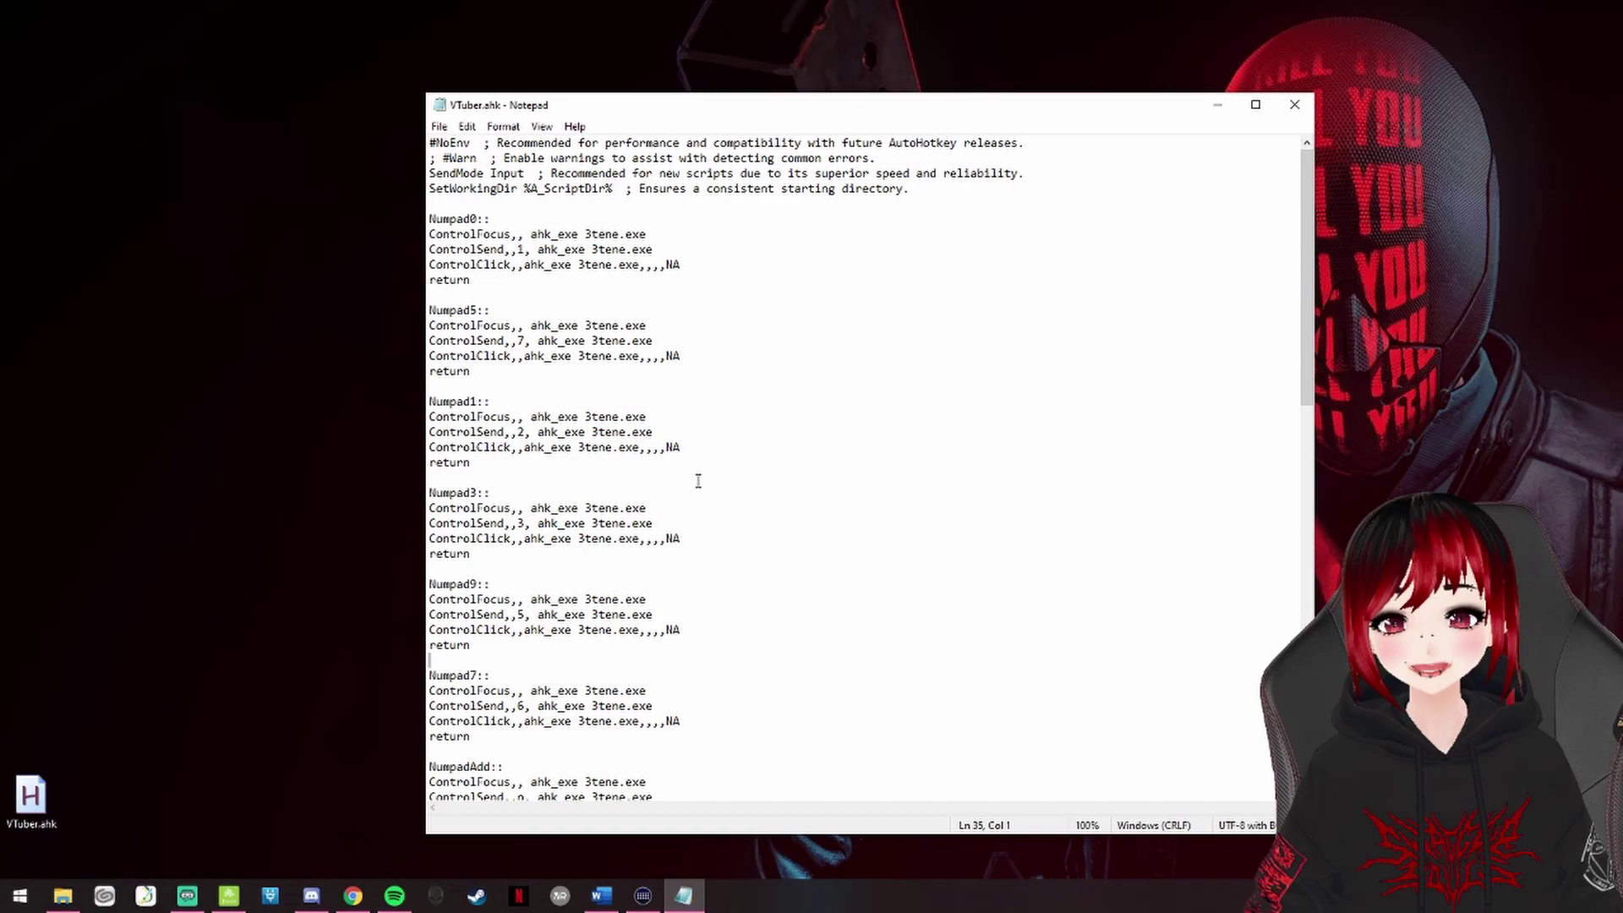
In VTuber.ahk, examine the Numpad8 block and highlight its two ControlSend lines and the keys j and 1 they send.
scroll(698, 481, down, 10)
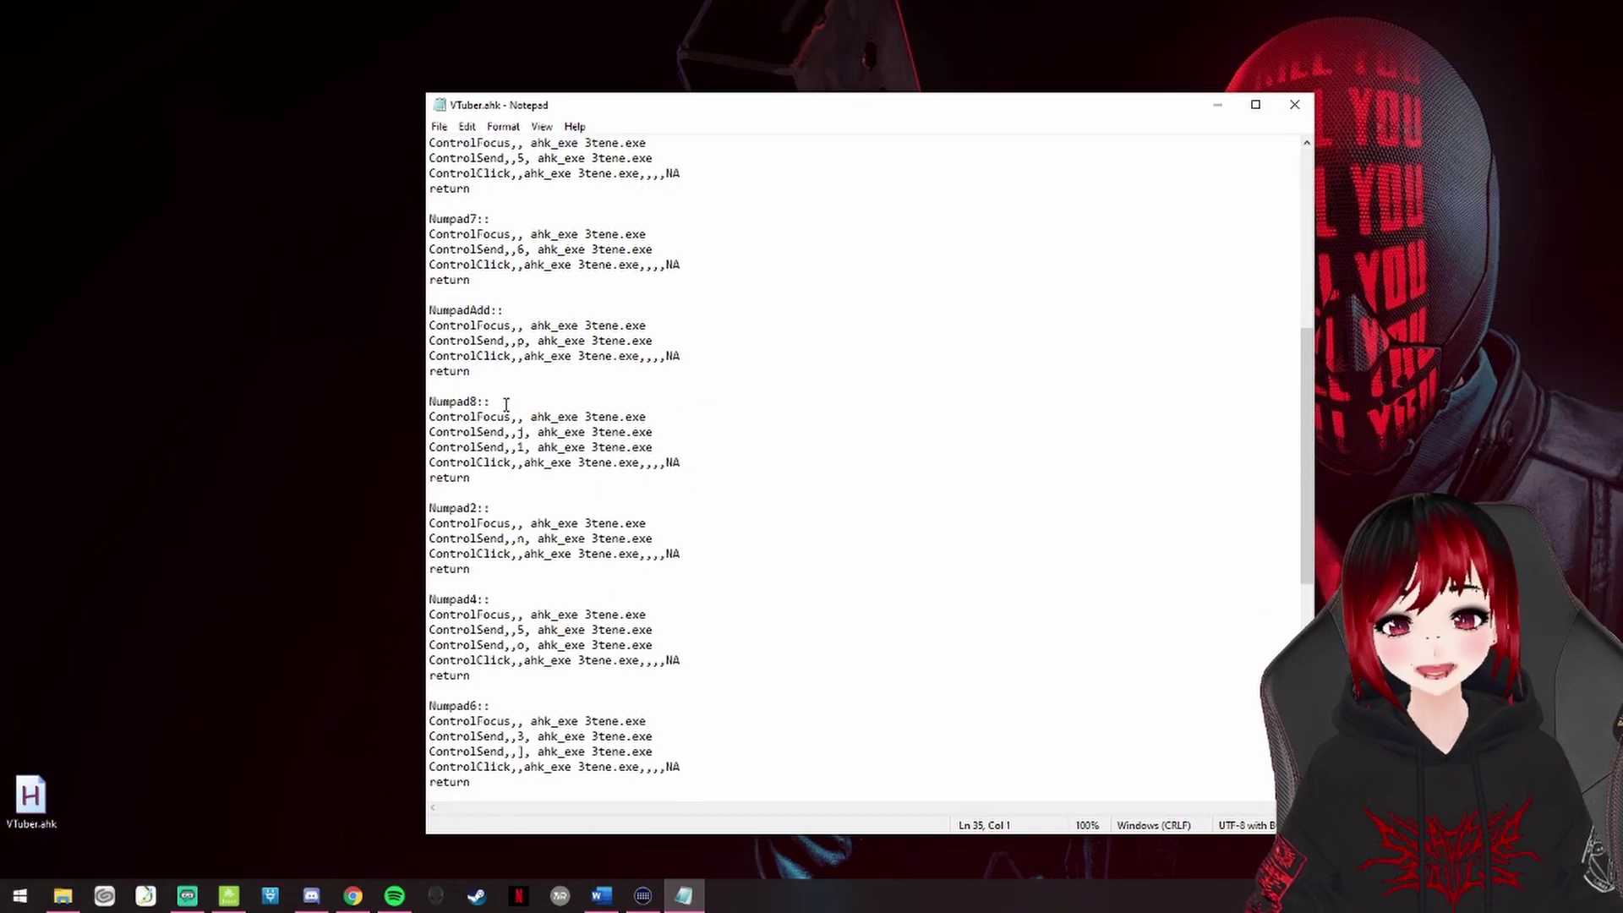
drag(505, 404, 561, 448)
click(525, 448)
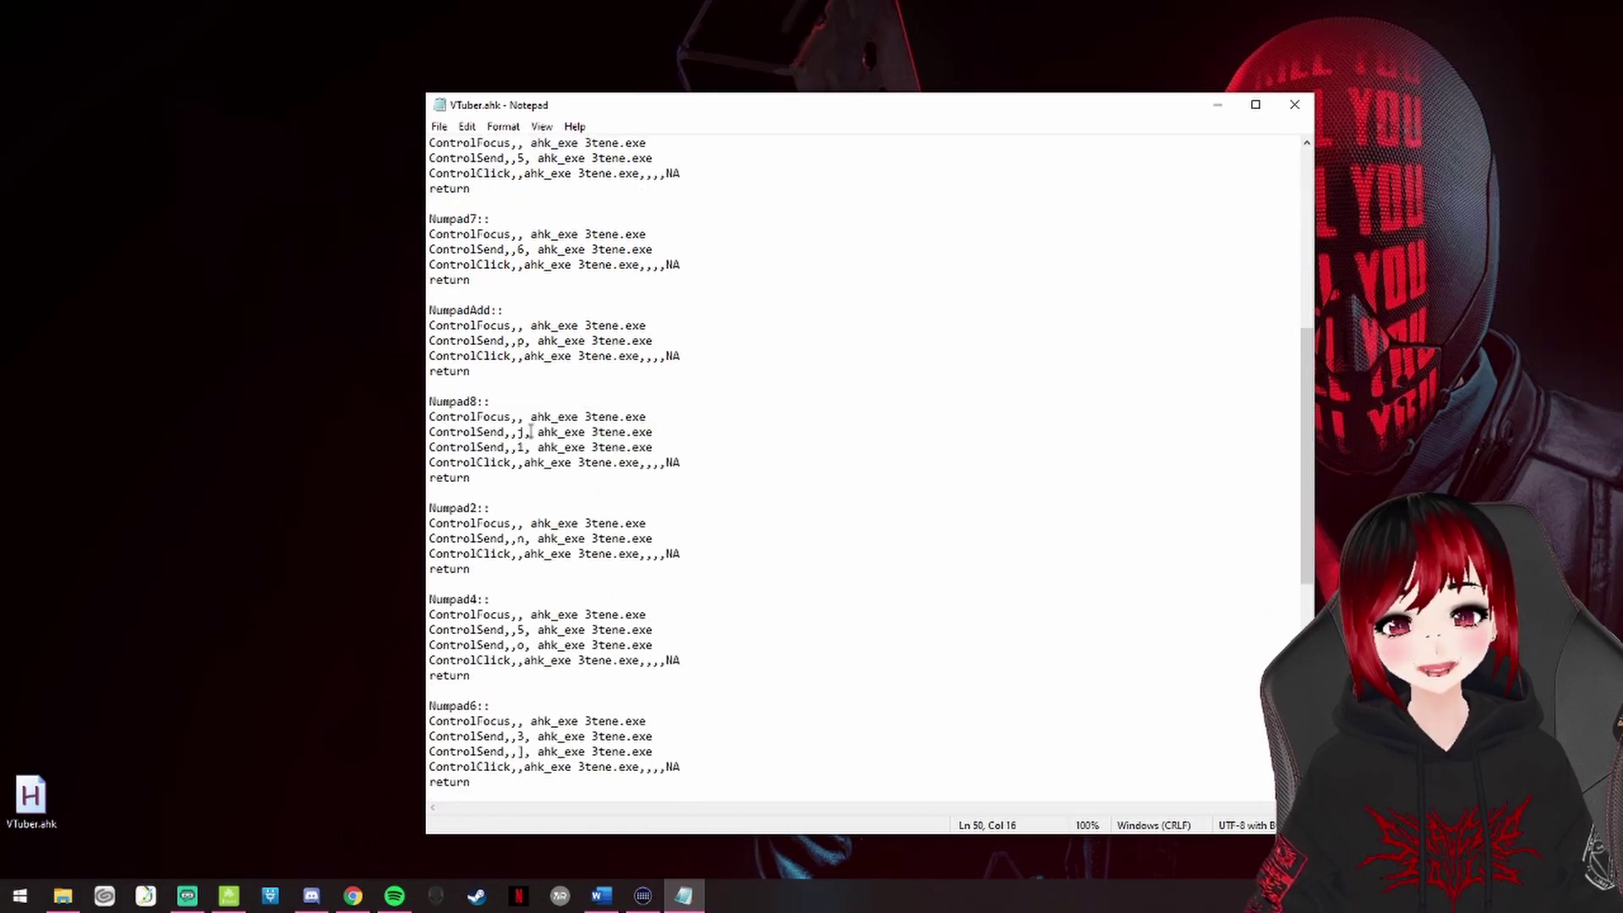
click(524, 448)
drag(665, 448, 430, 448)
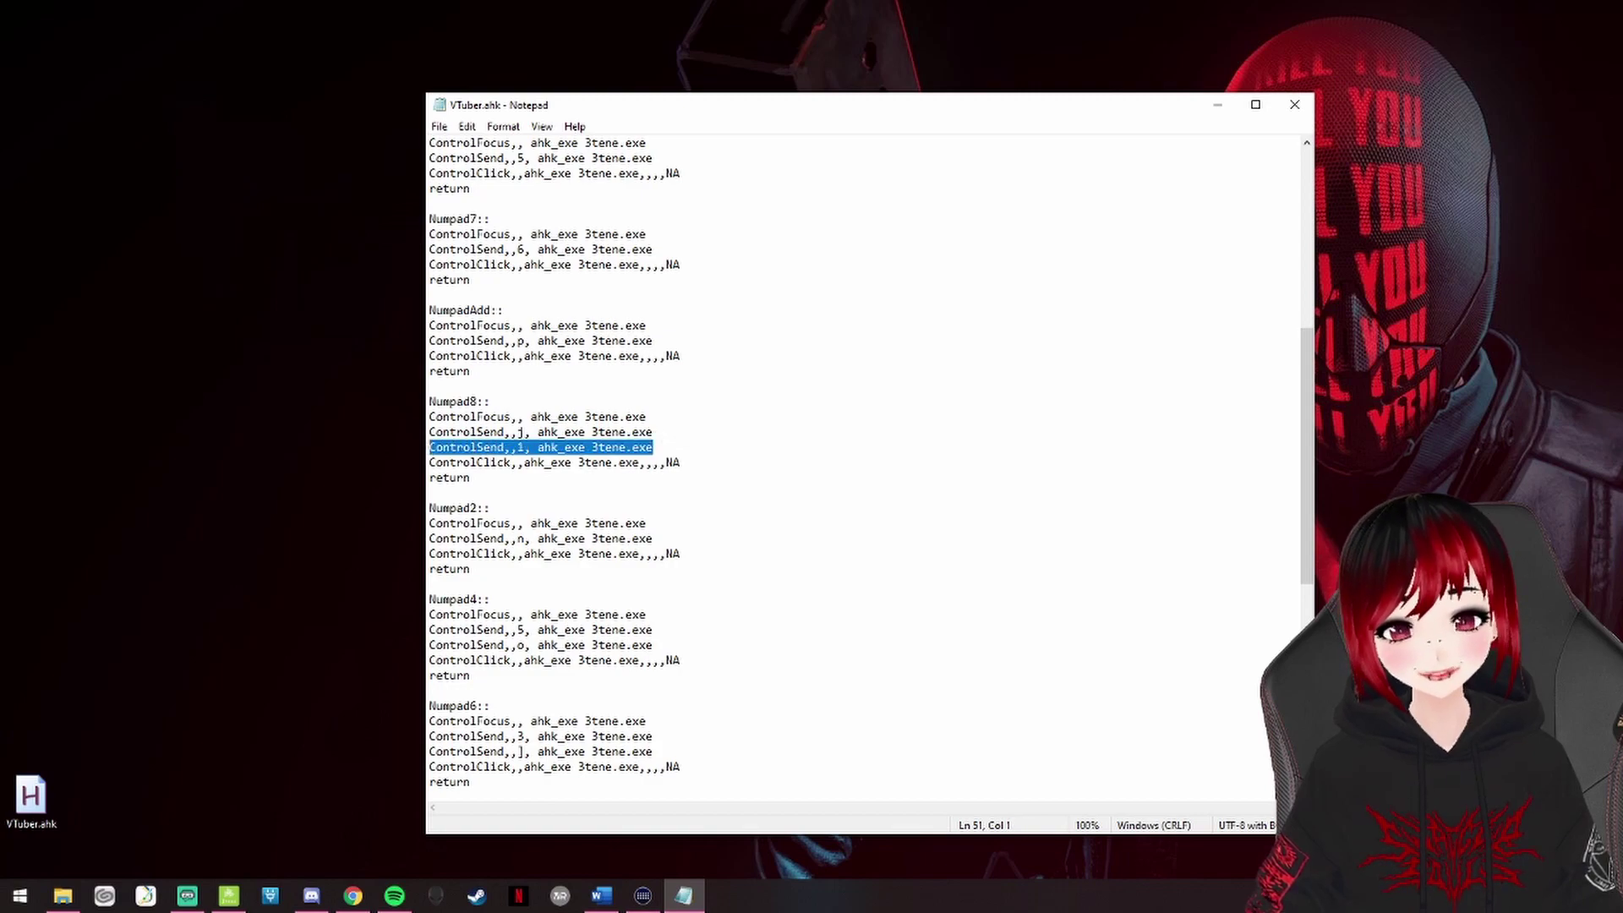
drag(664, 433, 428, 436)
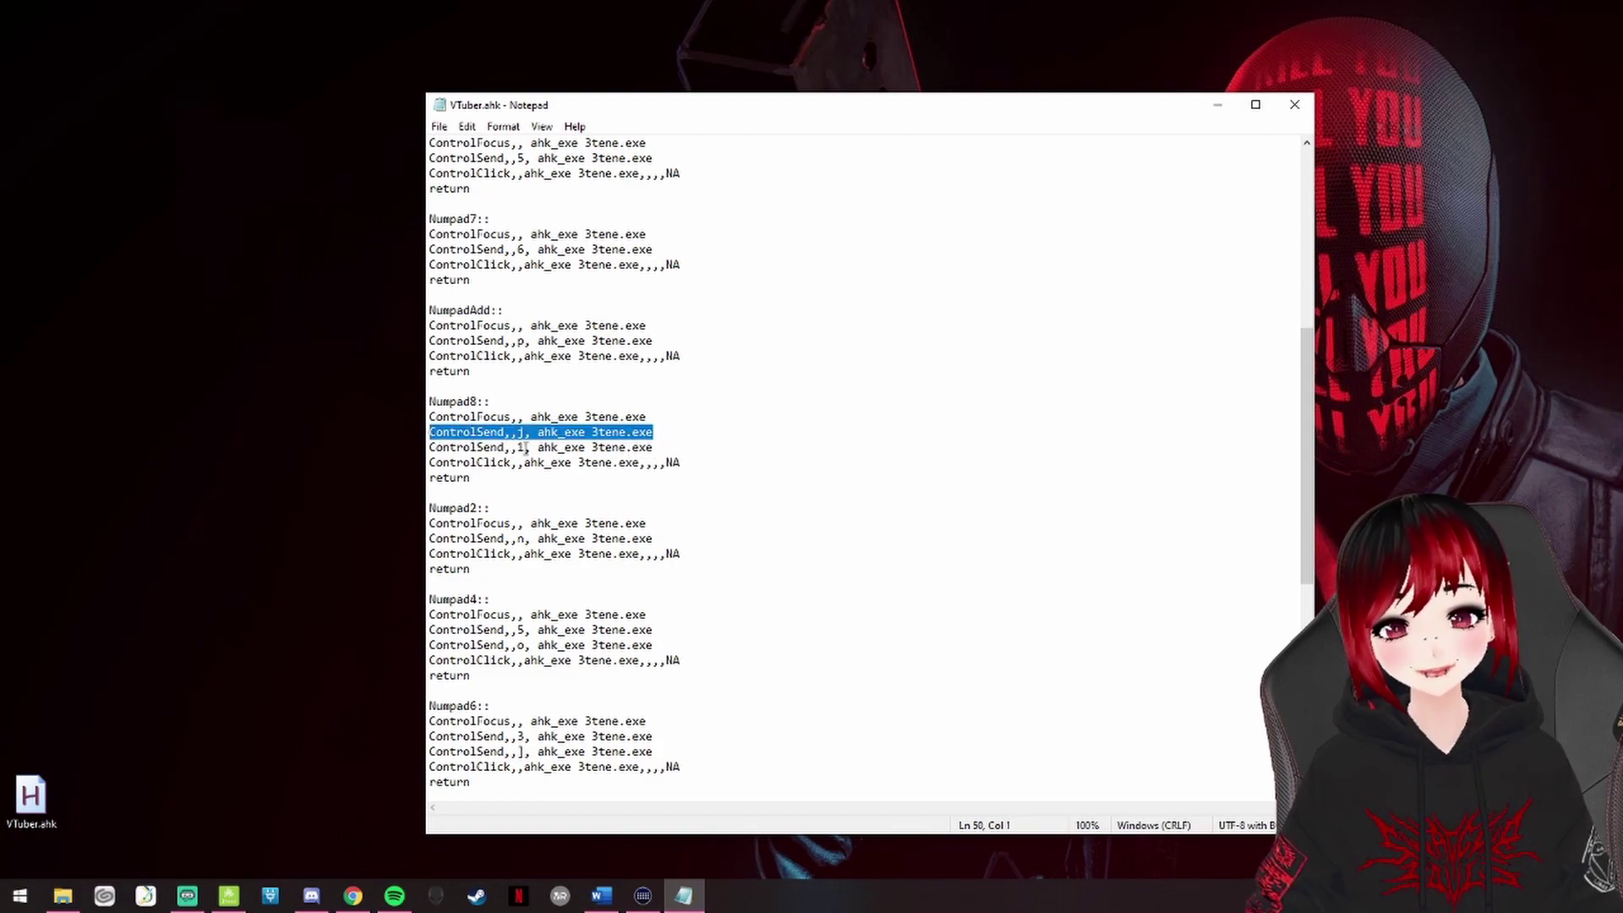
drag(524, 449, 512, 448)
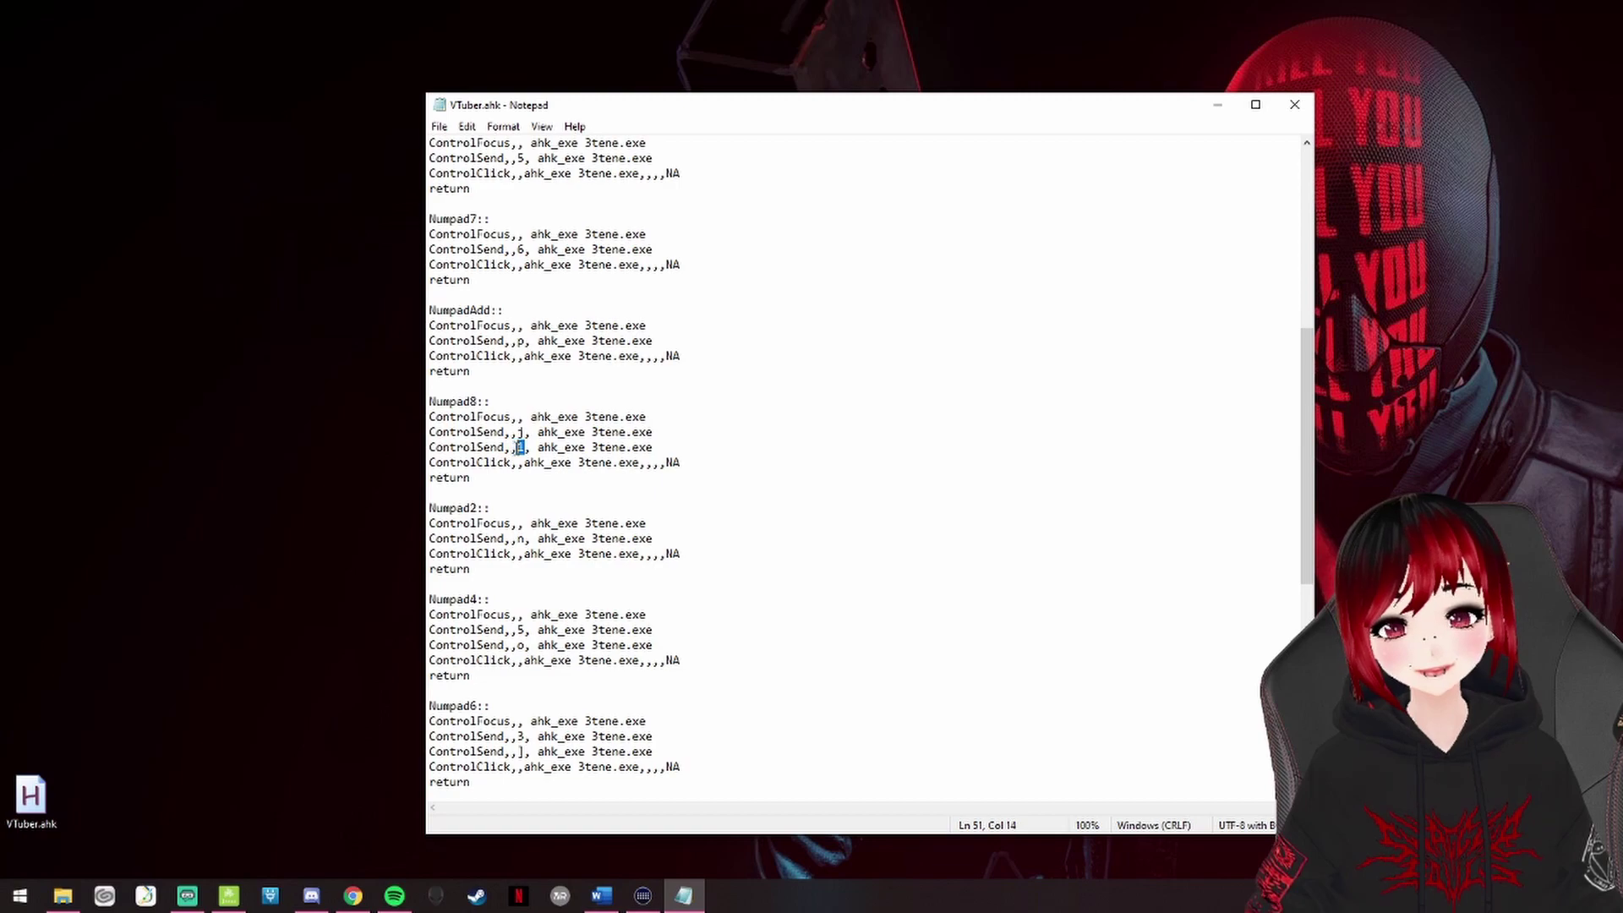
double_click(518, 432)
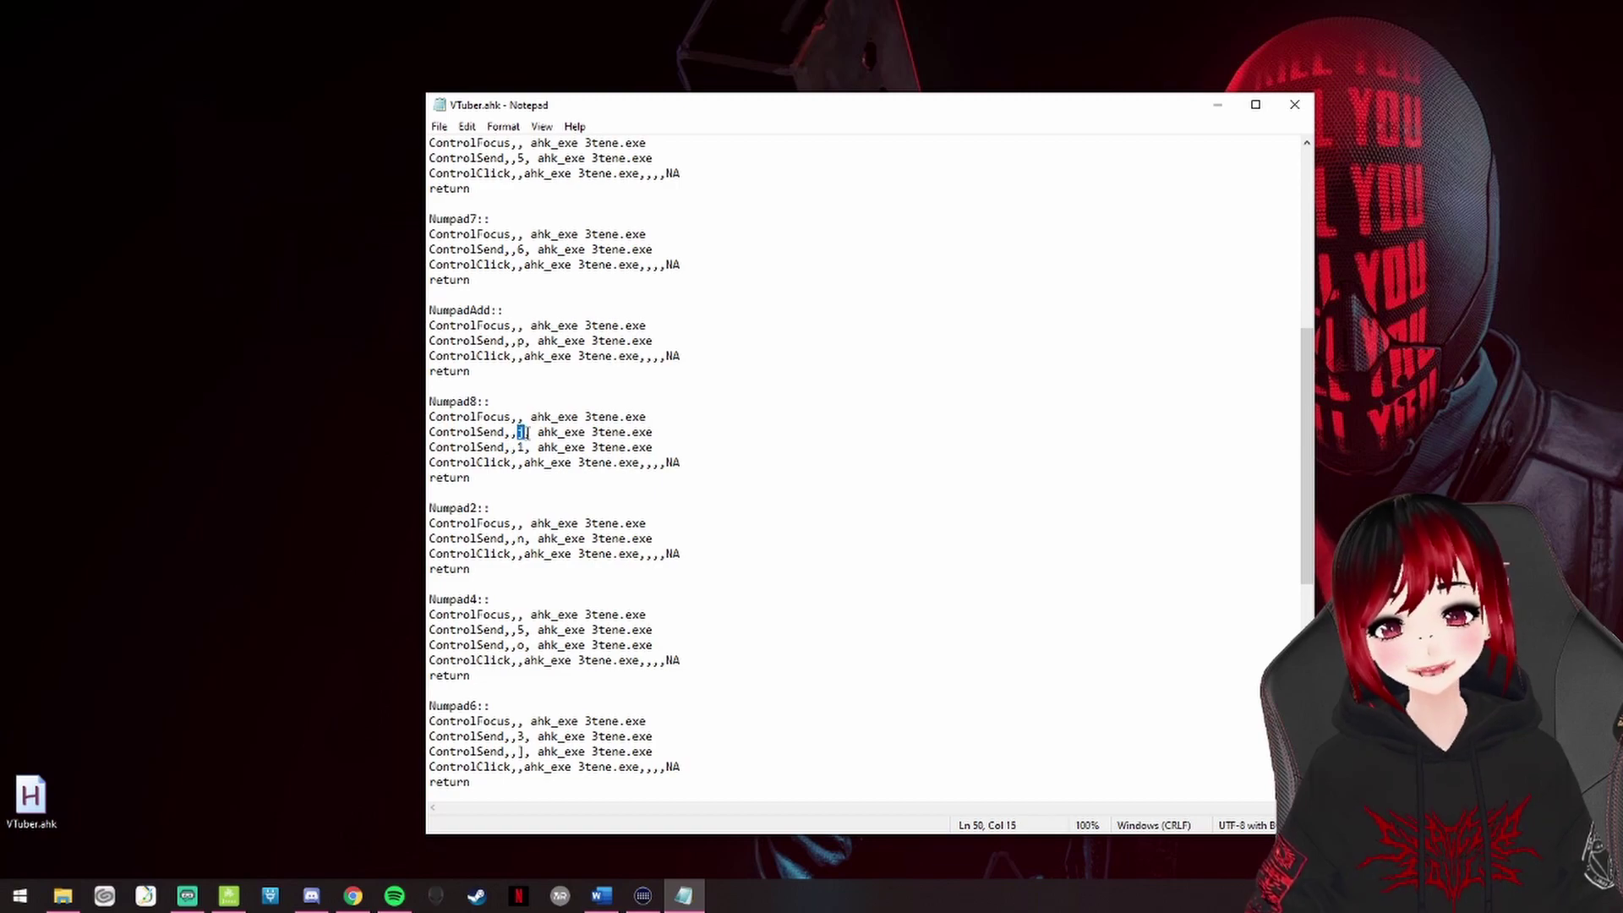
drag(525, 448, 429, 447)
click(524, 447)
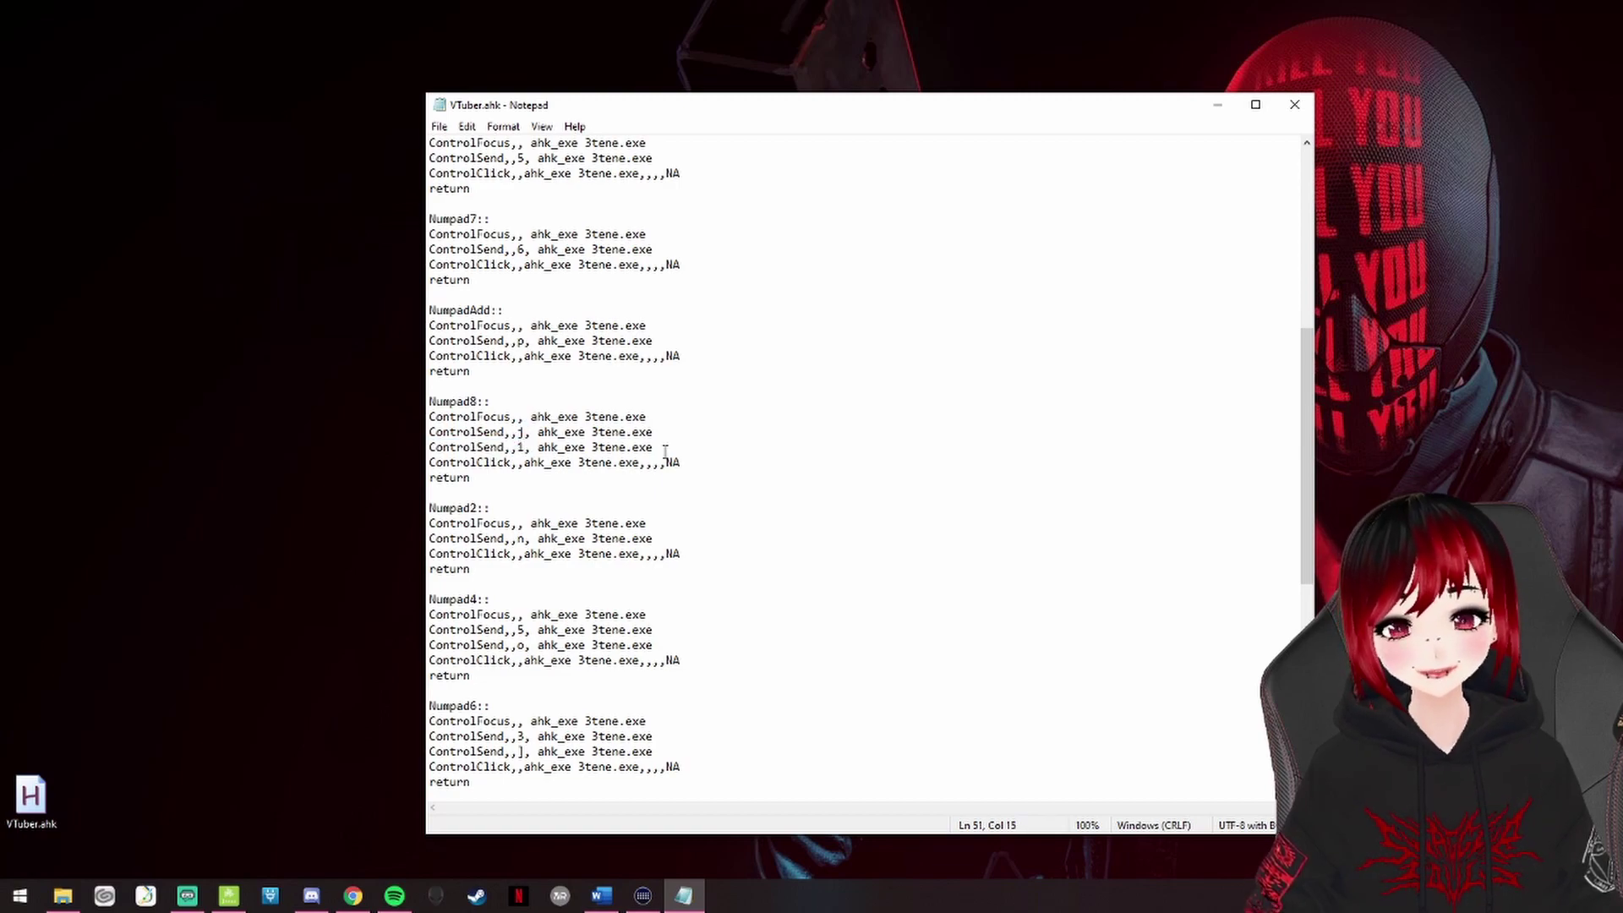
click(693, 464)
Review the rest of VTuber.ahk down to ^q::ExitApp, checking the Up, Down, Left and Right hotkey blocks.
scroll(668, 529, down, 11)
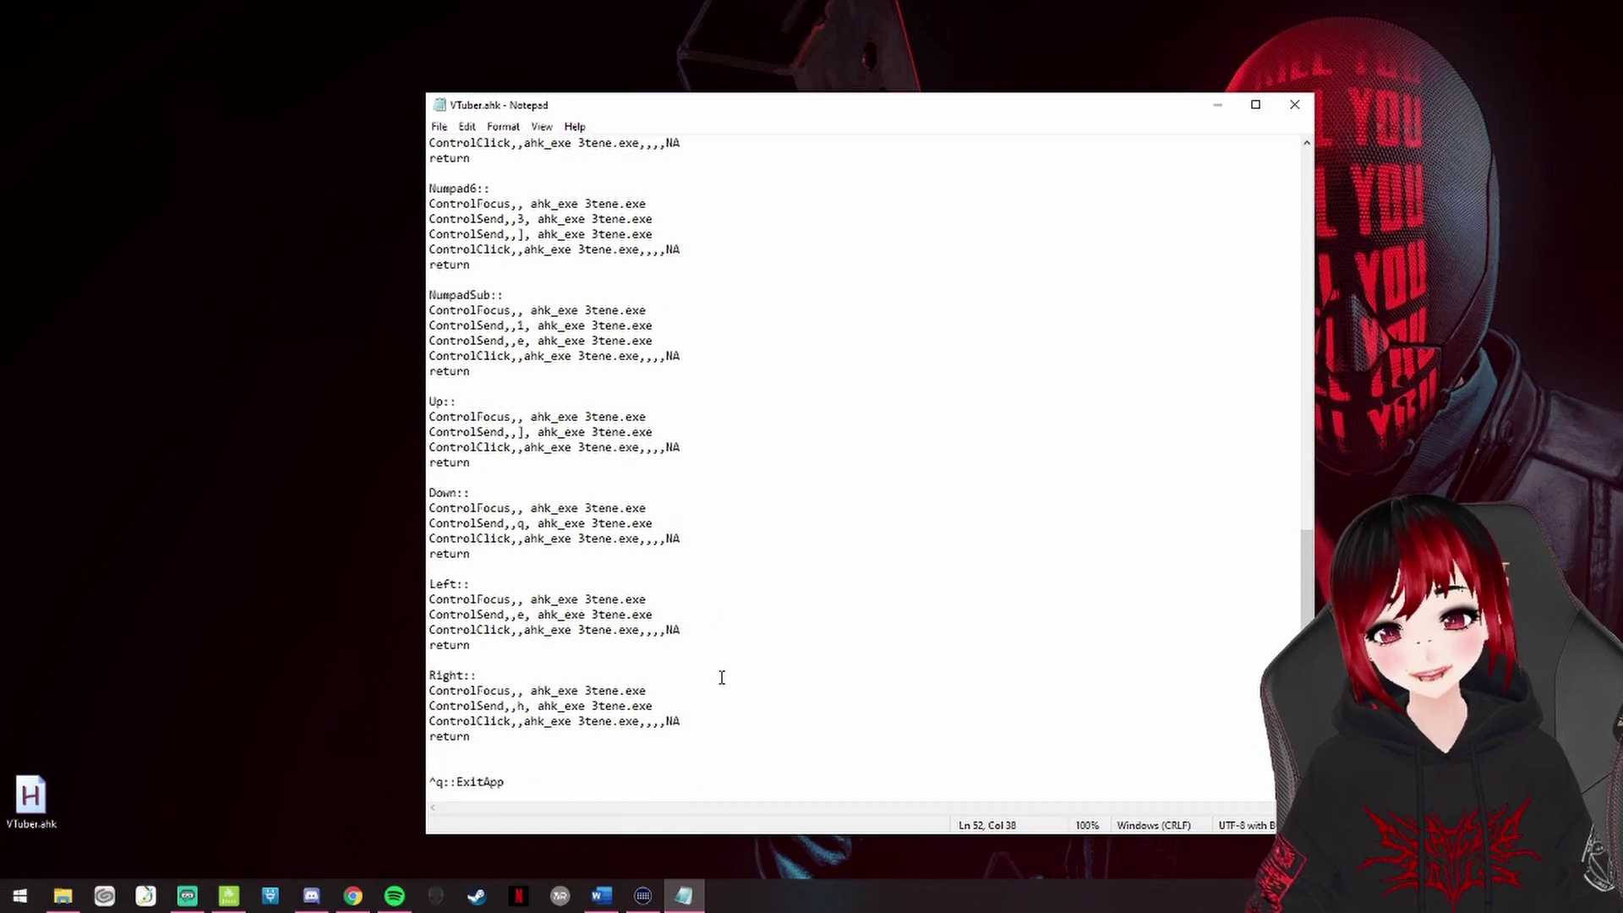
scroll(620, 623, up, 4)
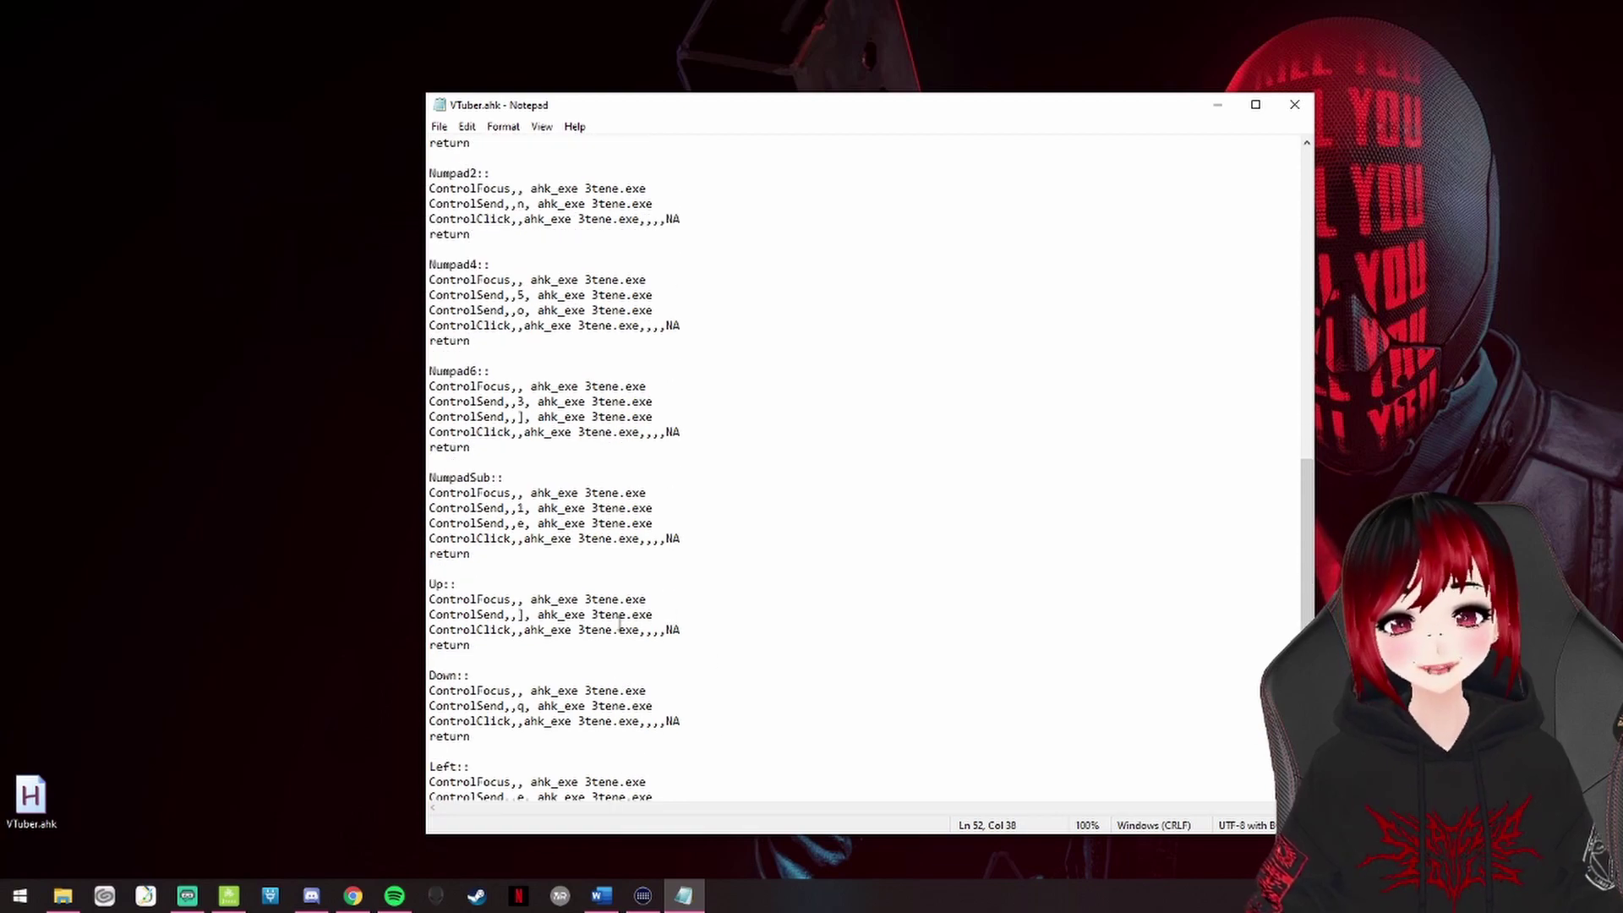
scroll(620, 624, down, 4)
click(442, 585)
click(451, 676)
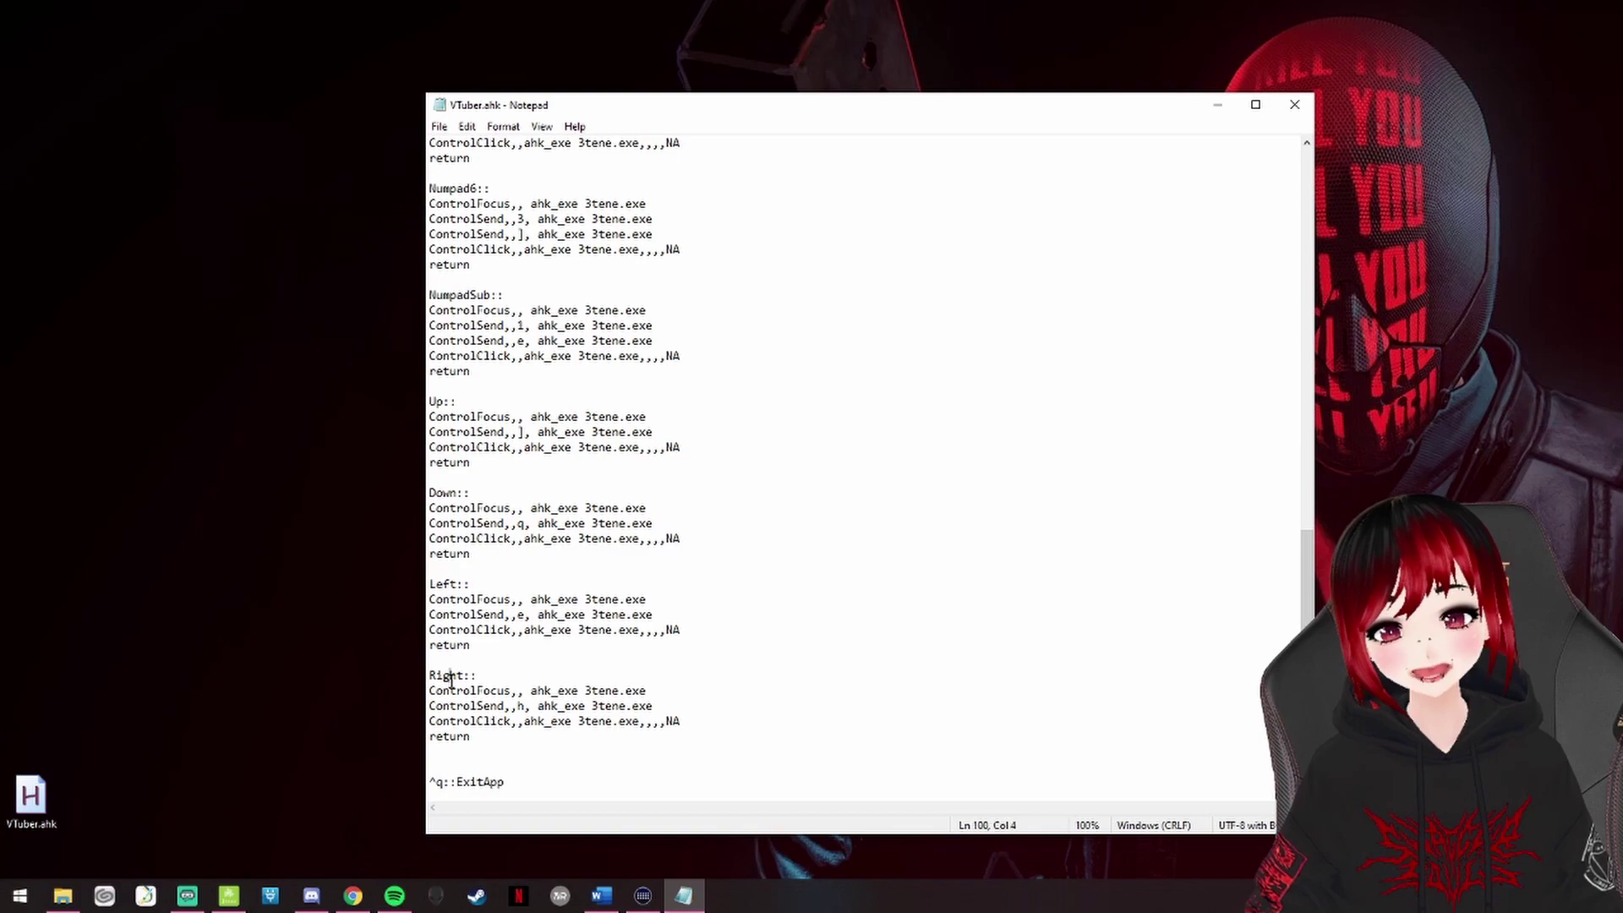
click(454, 591)
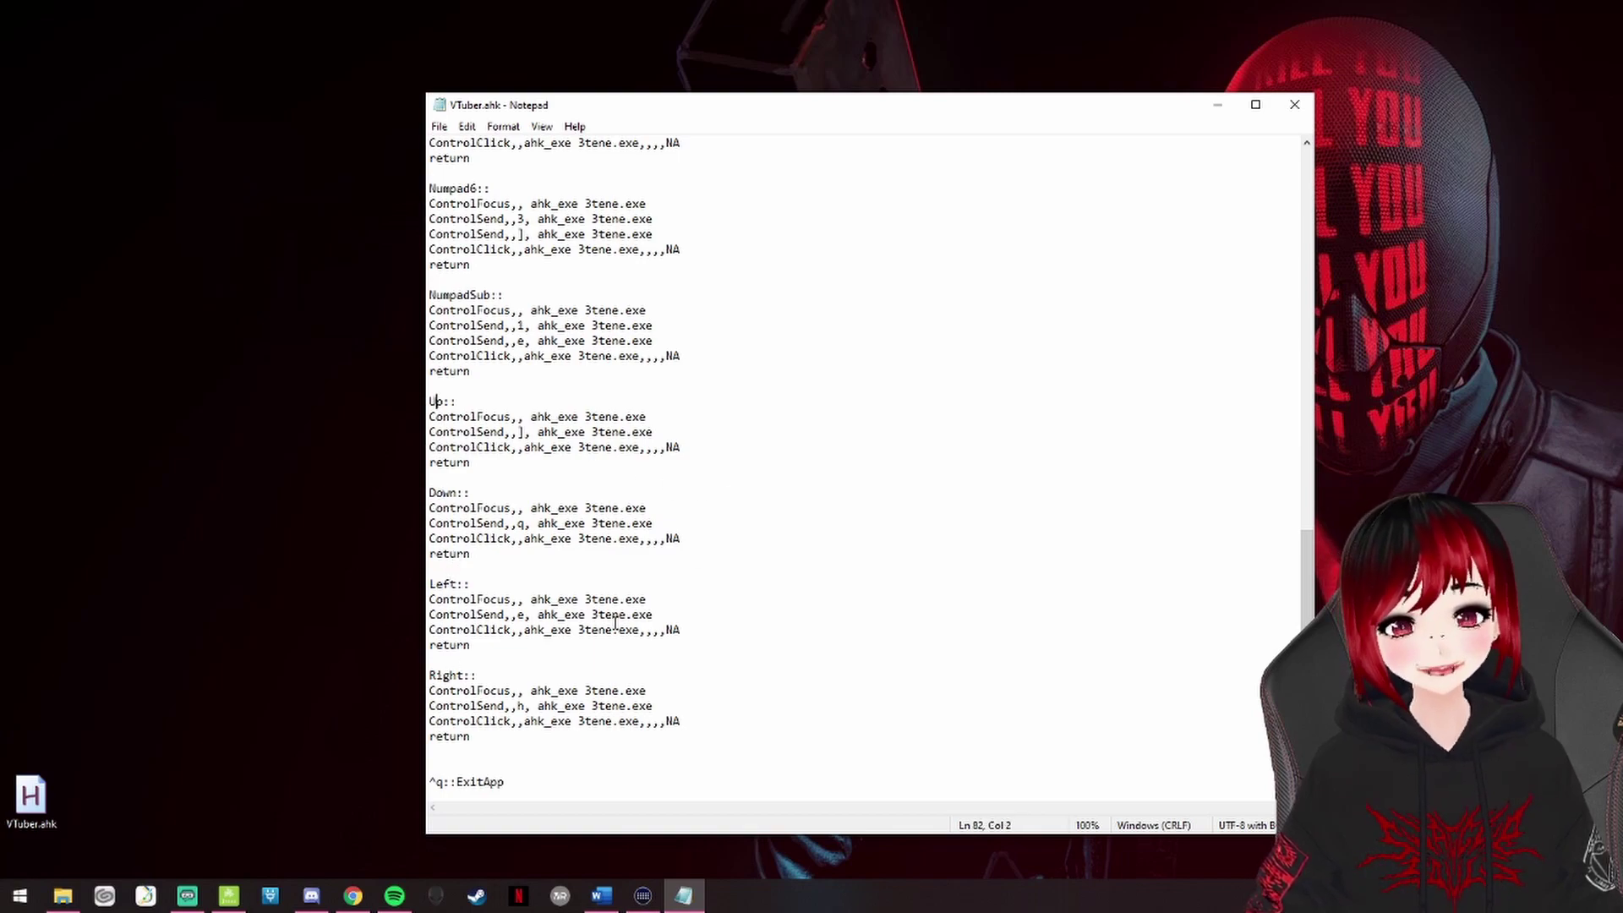
click(717, 723)
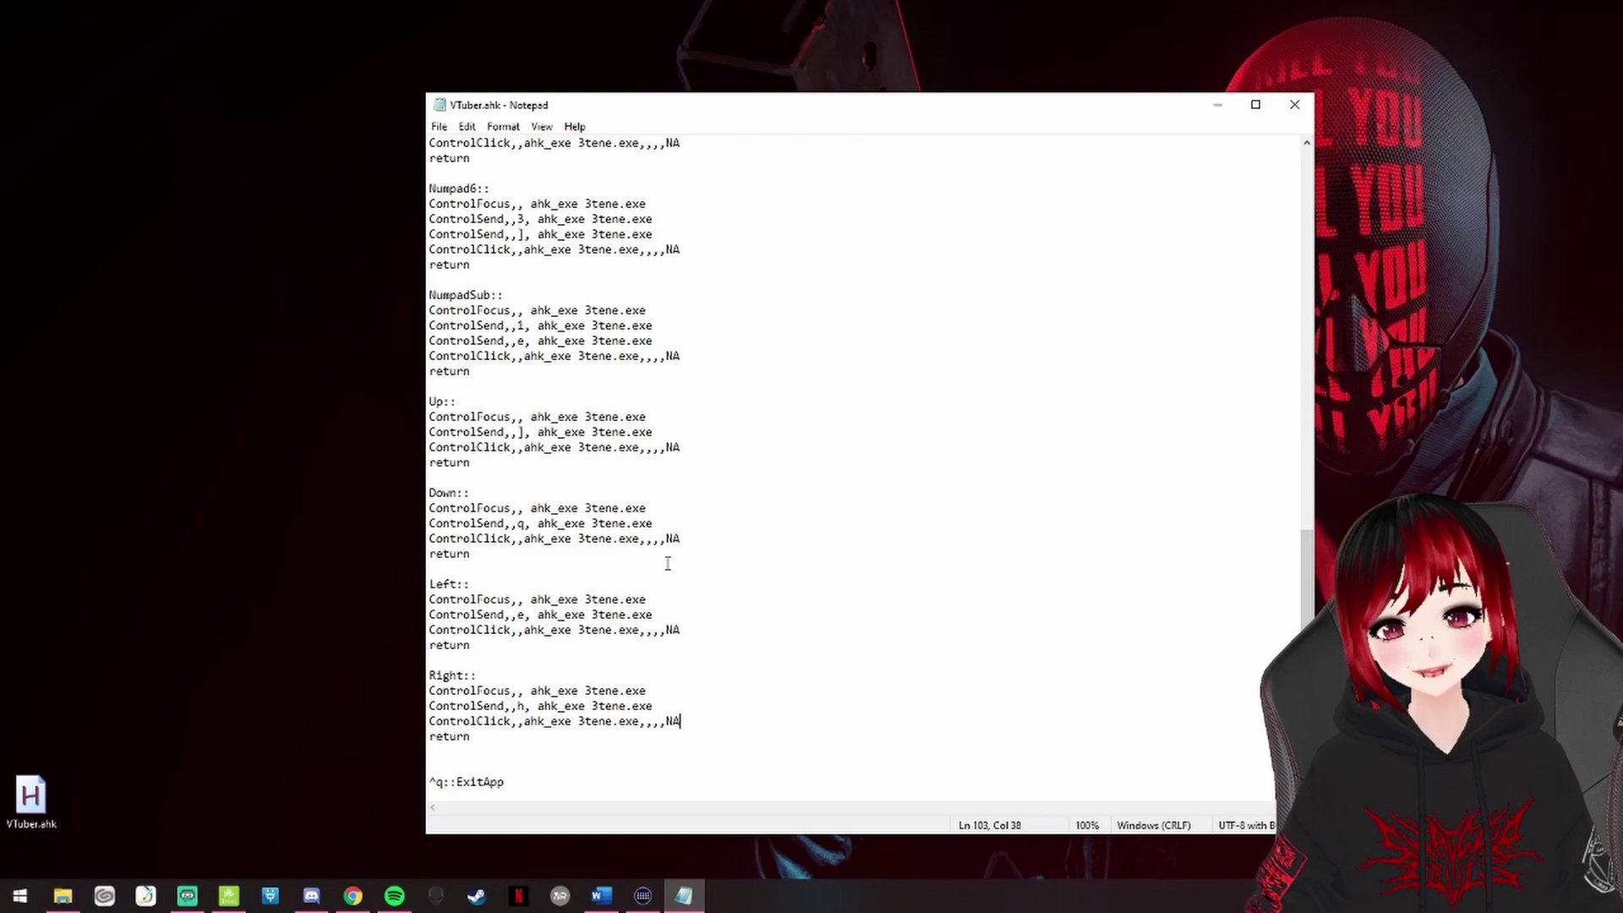
Save VTuber.ahk and close its Notepad window.
click(439, 126)
click(457, 201)
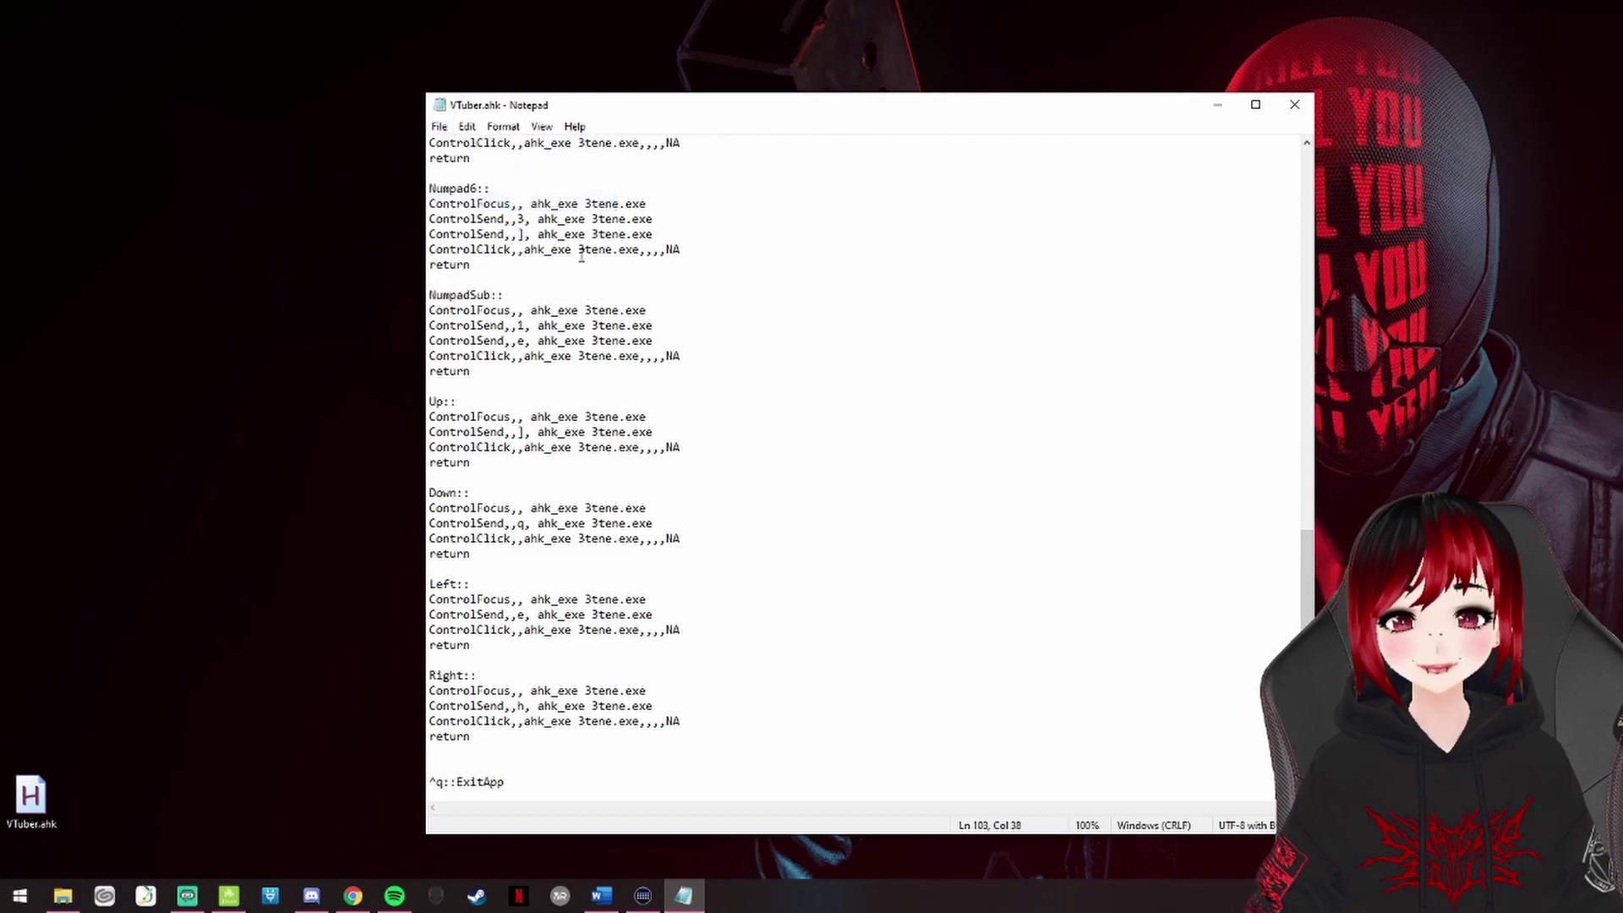
click(1286, 112)
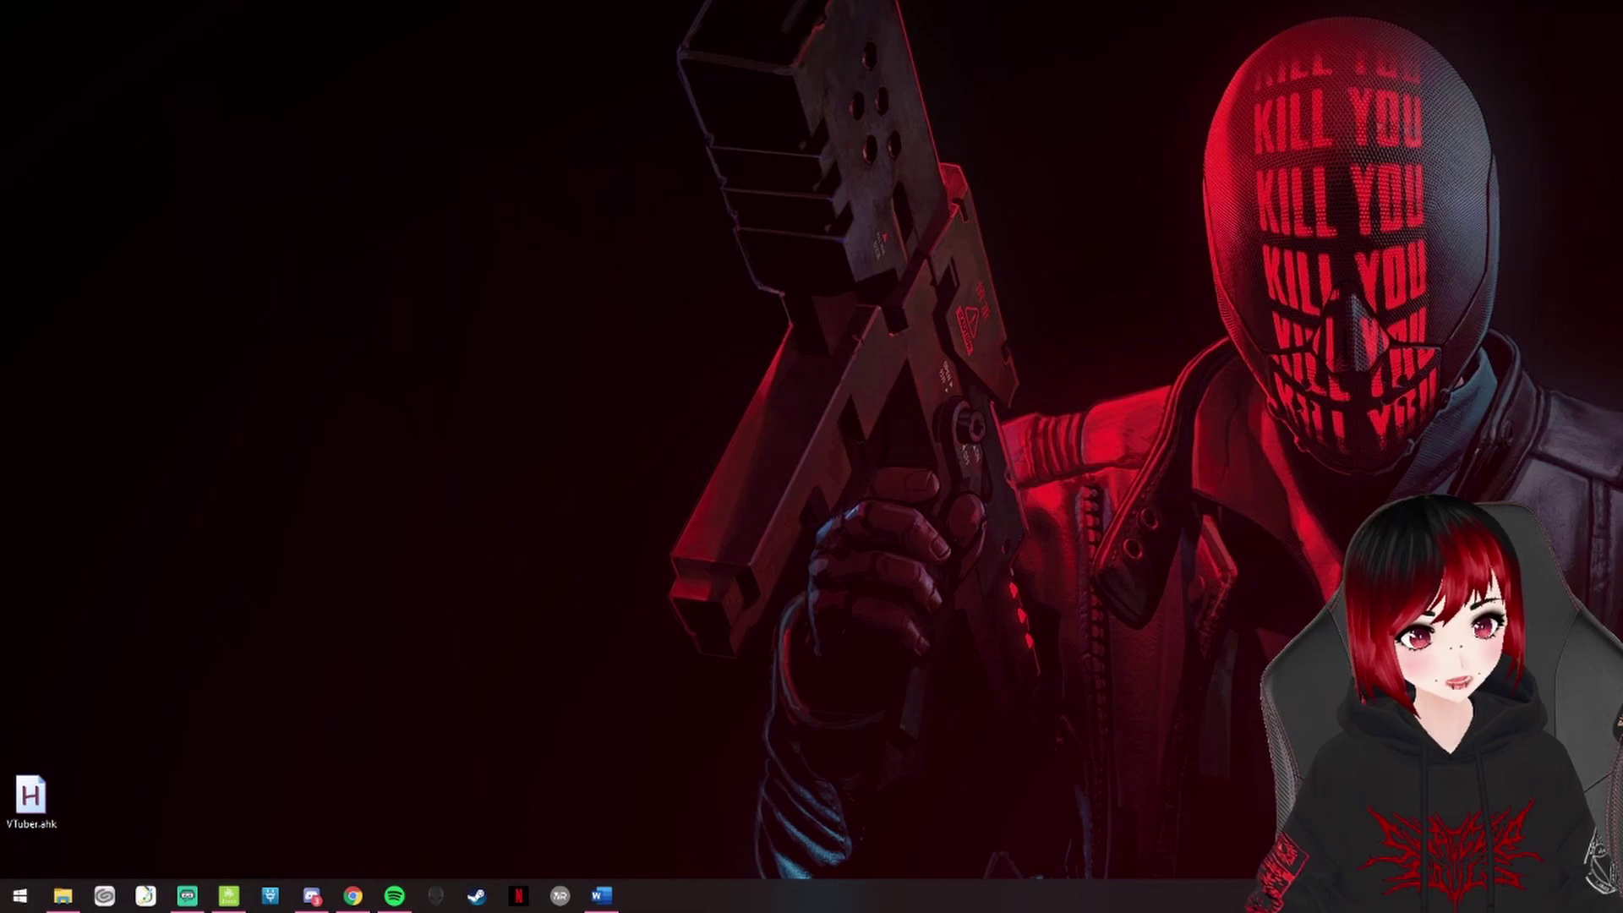
Find the running VTuber.ahk script among the hidden system tray icons and exit it.
key(F1)
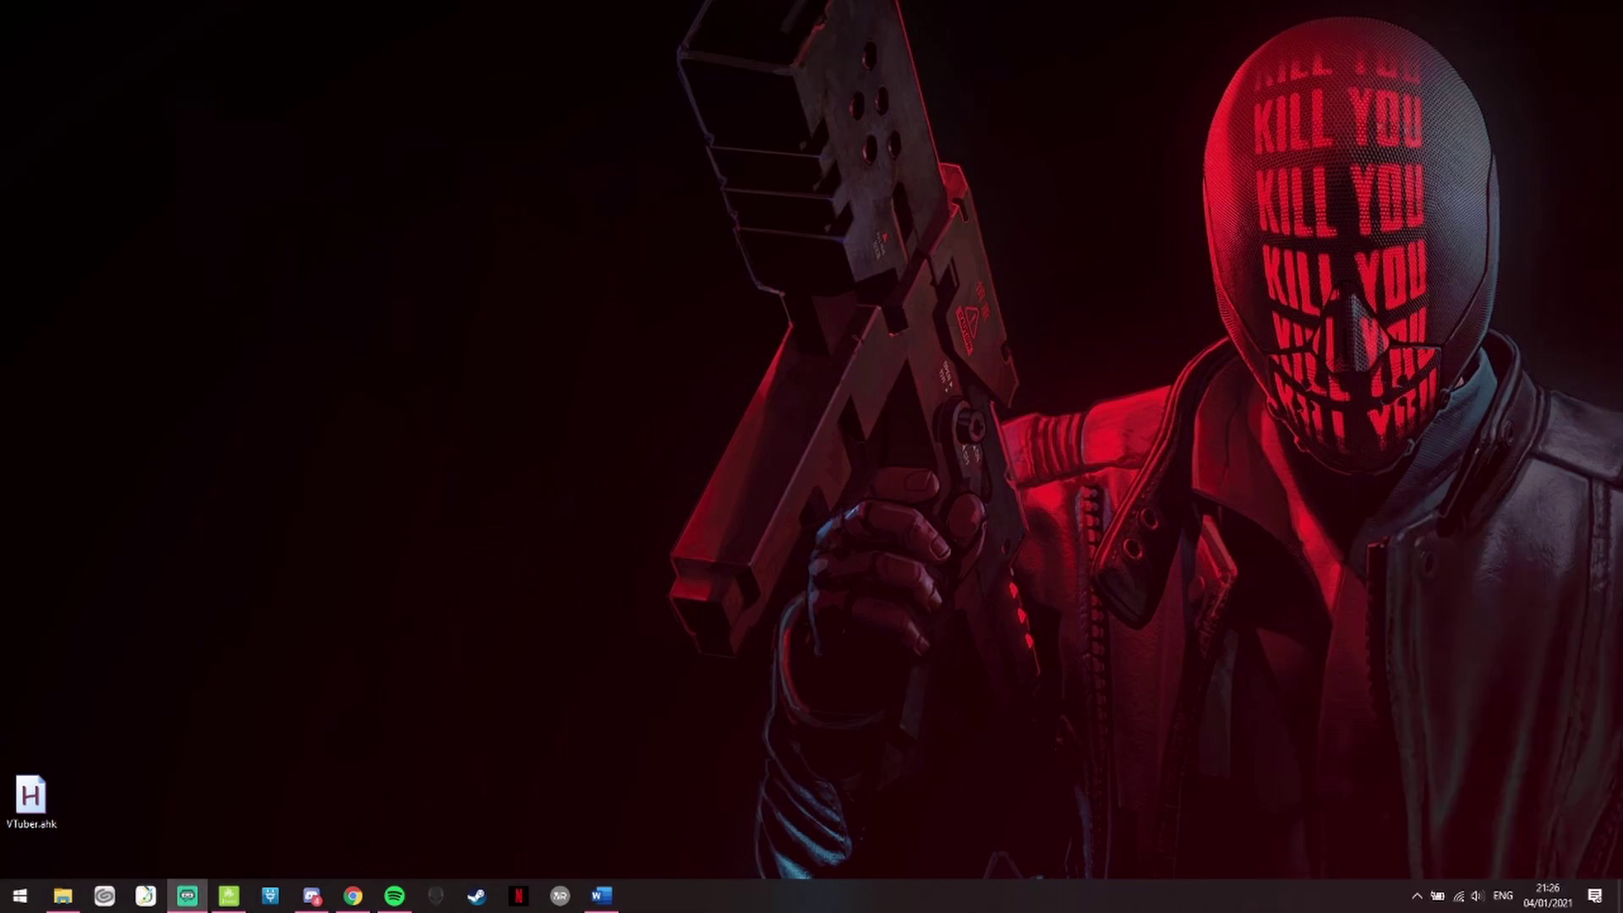
click(1417, 895)
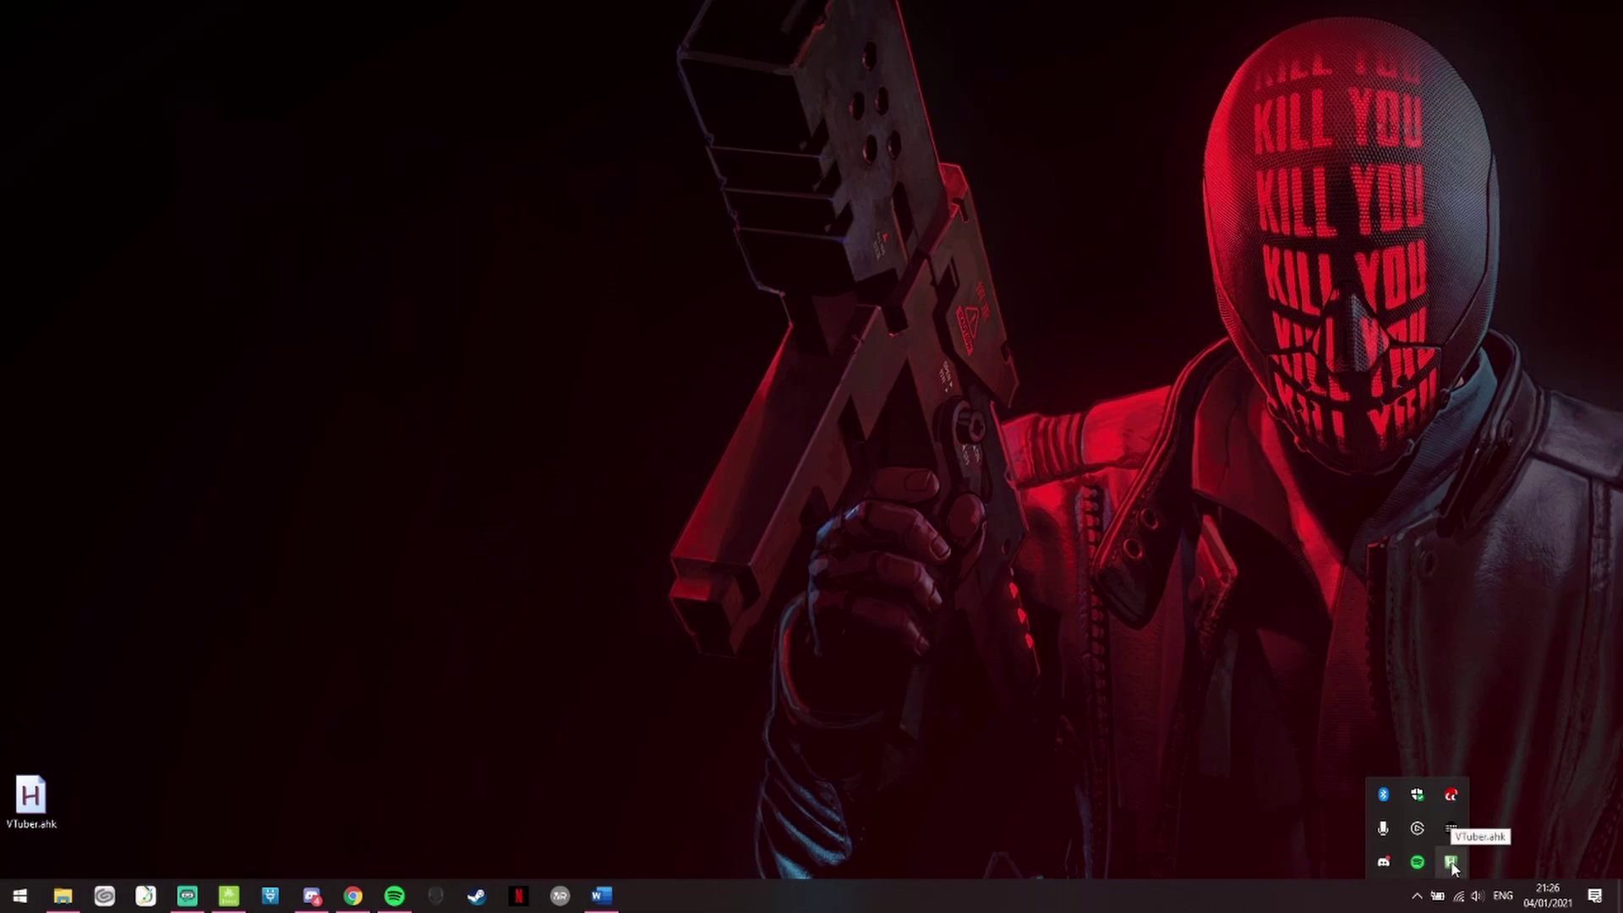
click(1450, 864)
click(1273, 845)
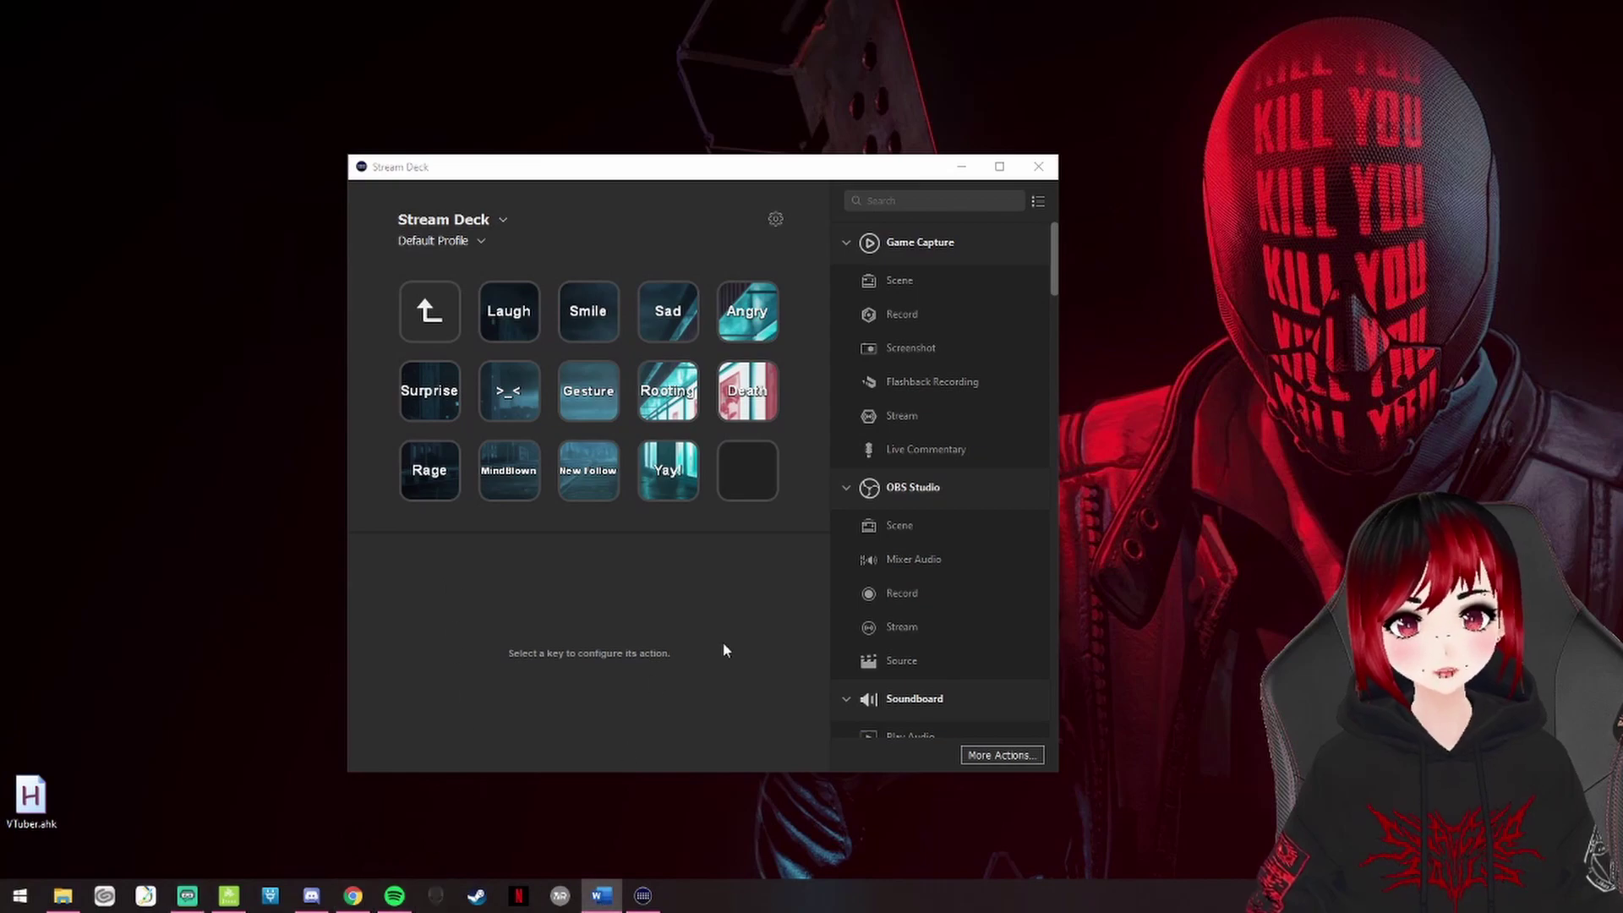
In Stream Deck, look through the configured expression keys one by one, from Laugh, Smile and Sad to Death and Rage.
click(572, 566)
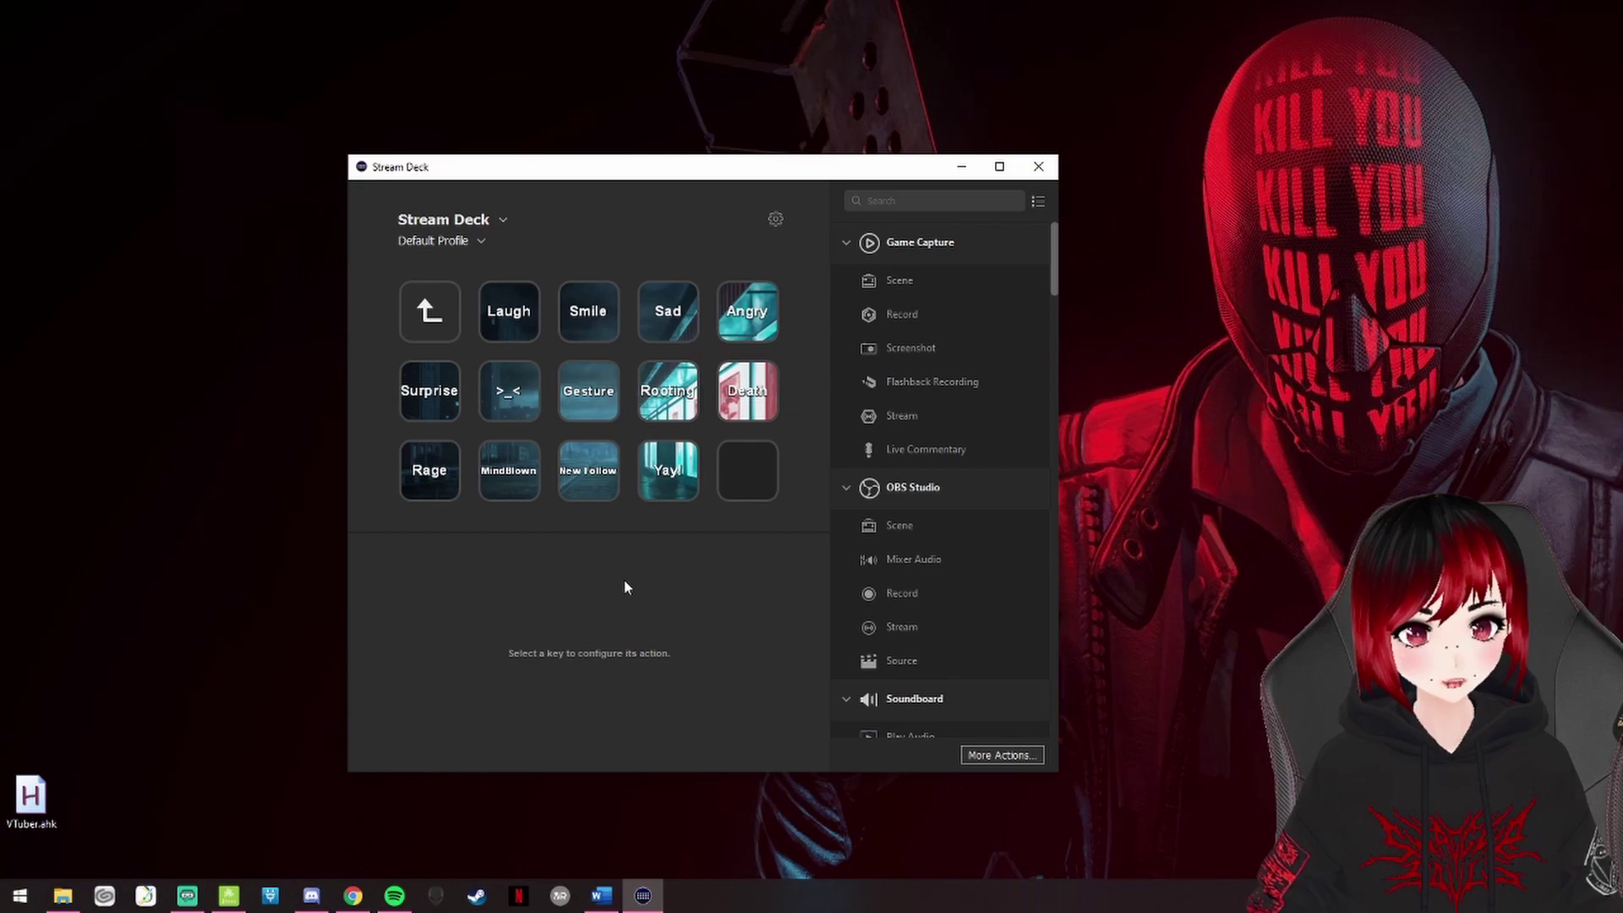
click(511, 323)
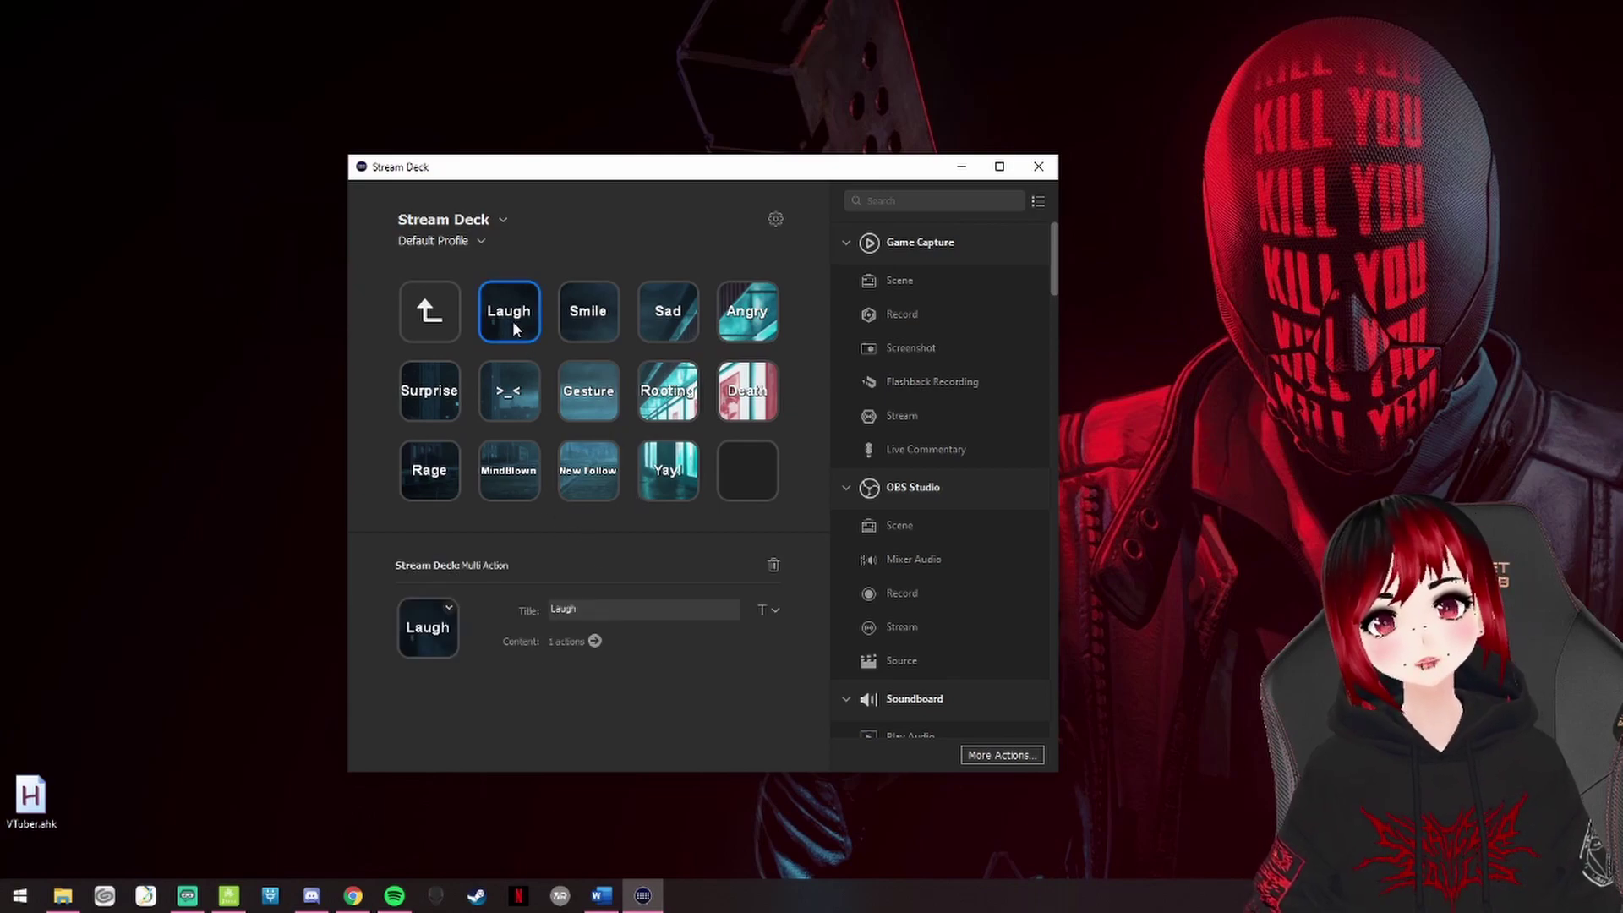
click(604, 323)
click(657, 321)
click(747, 320)
click(429, 391)
click(509, 391)
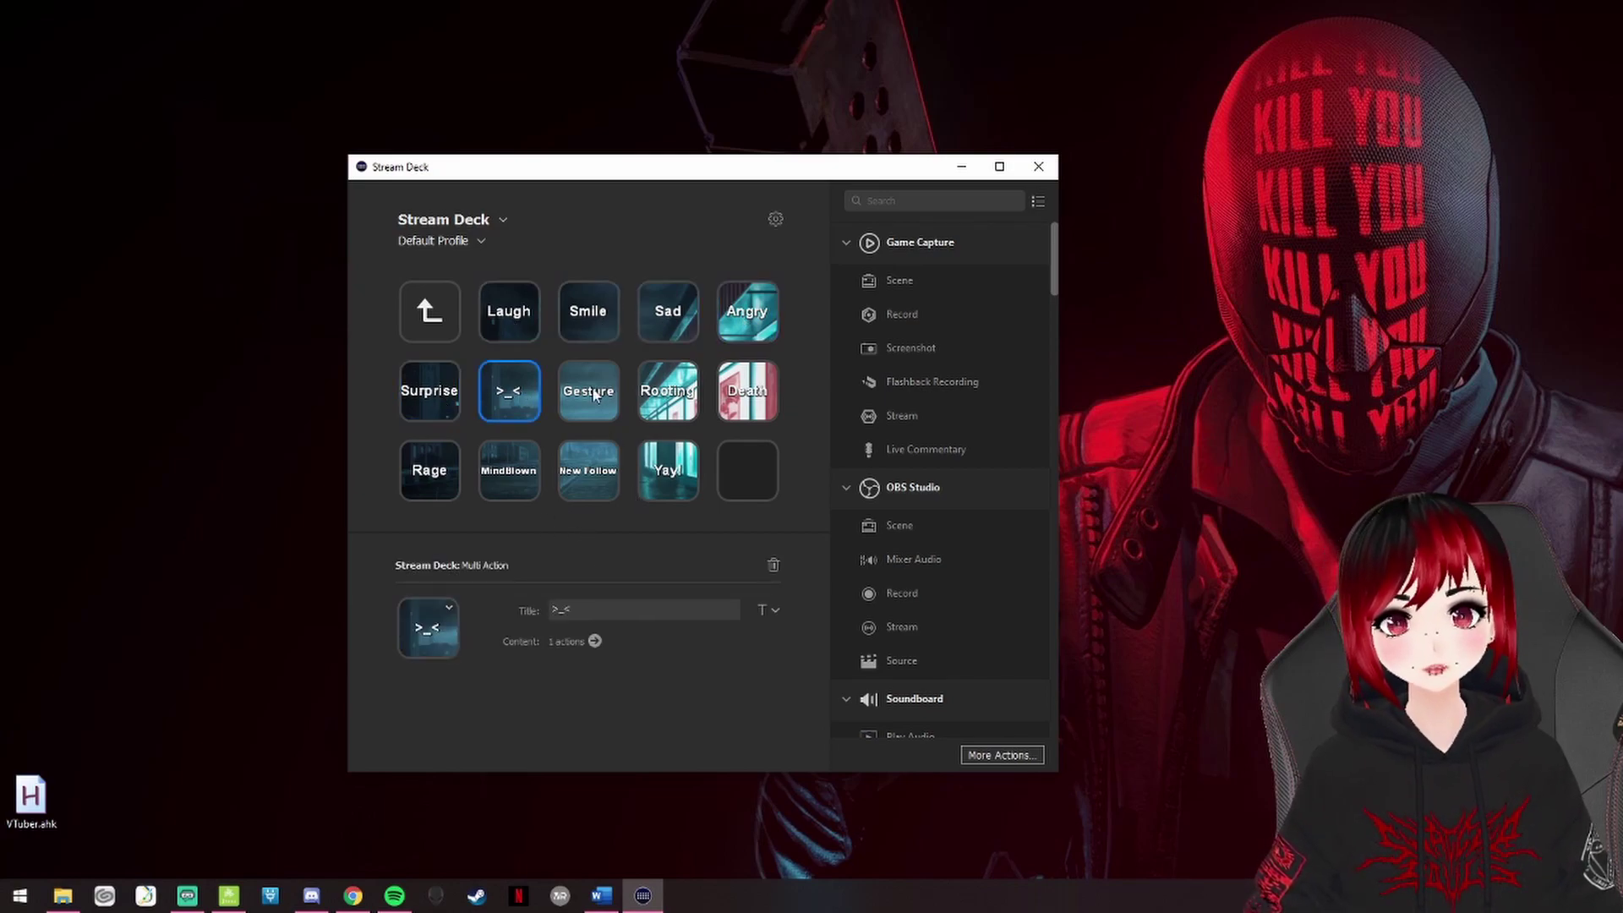
click(594, 394)
click(664, 394)
click(736, 406)
click(427, 485)
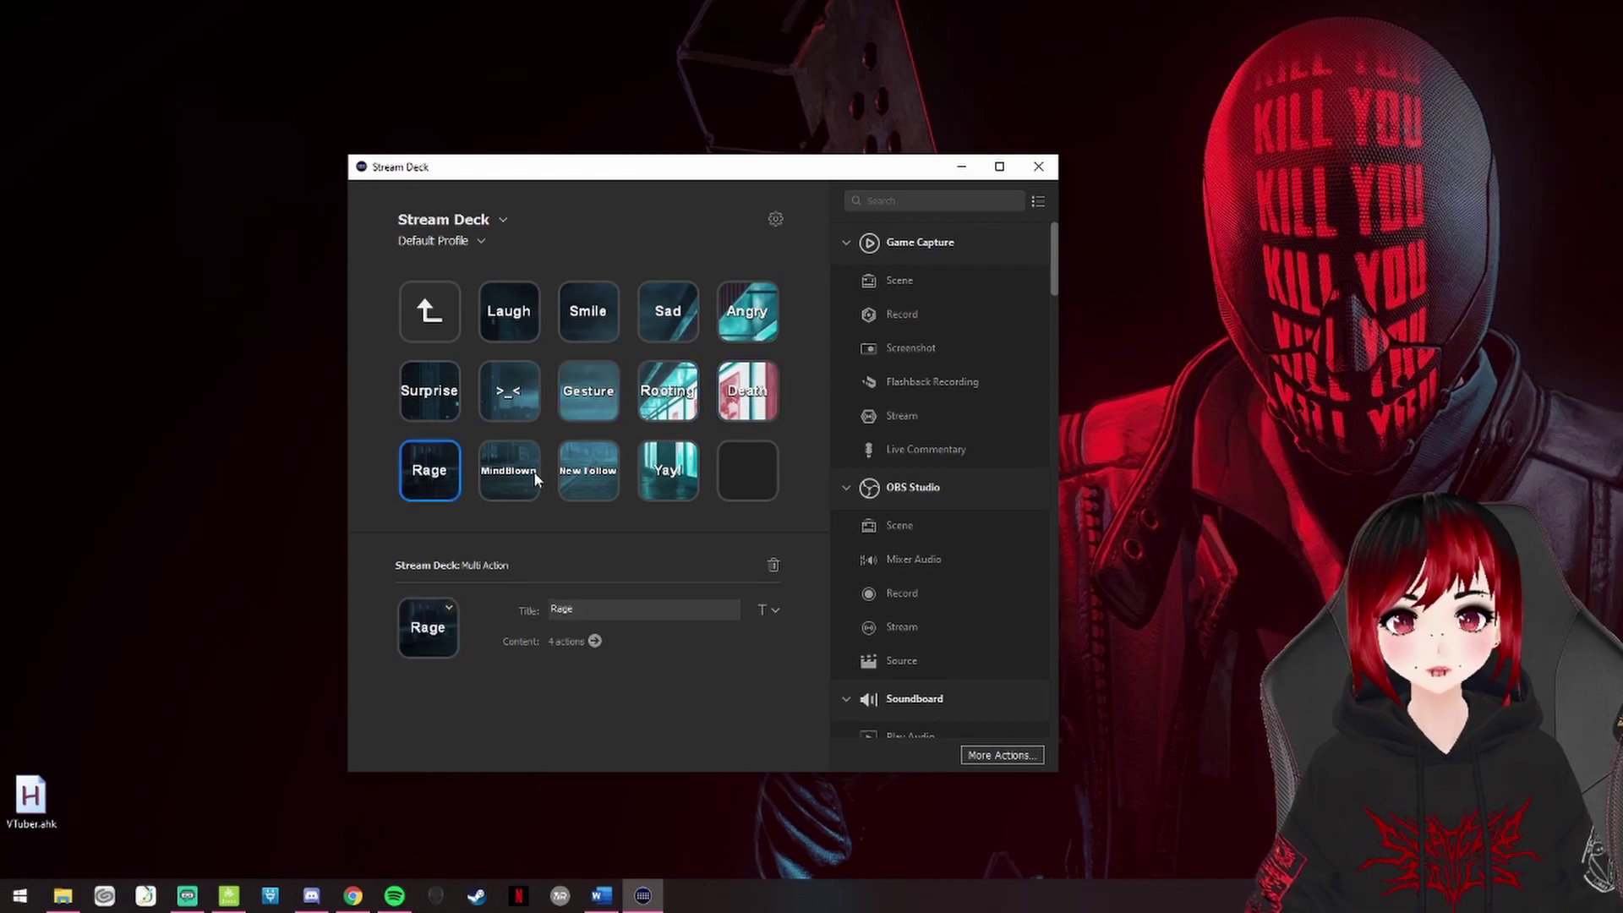
Assign a Multi Action to the empty key of the Default Profile and title it "tutorial".
drag(1052, 271, 1054, 344)
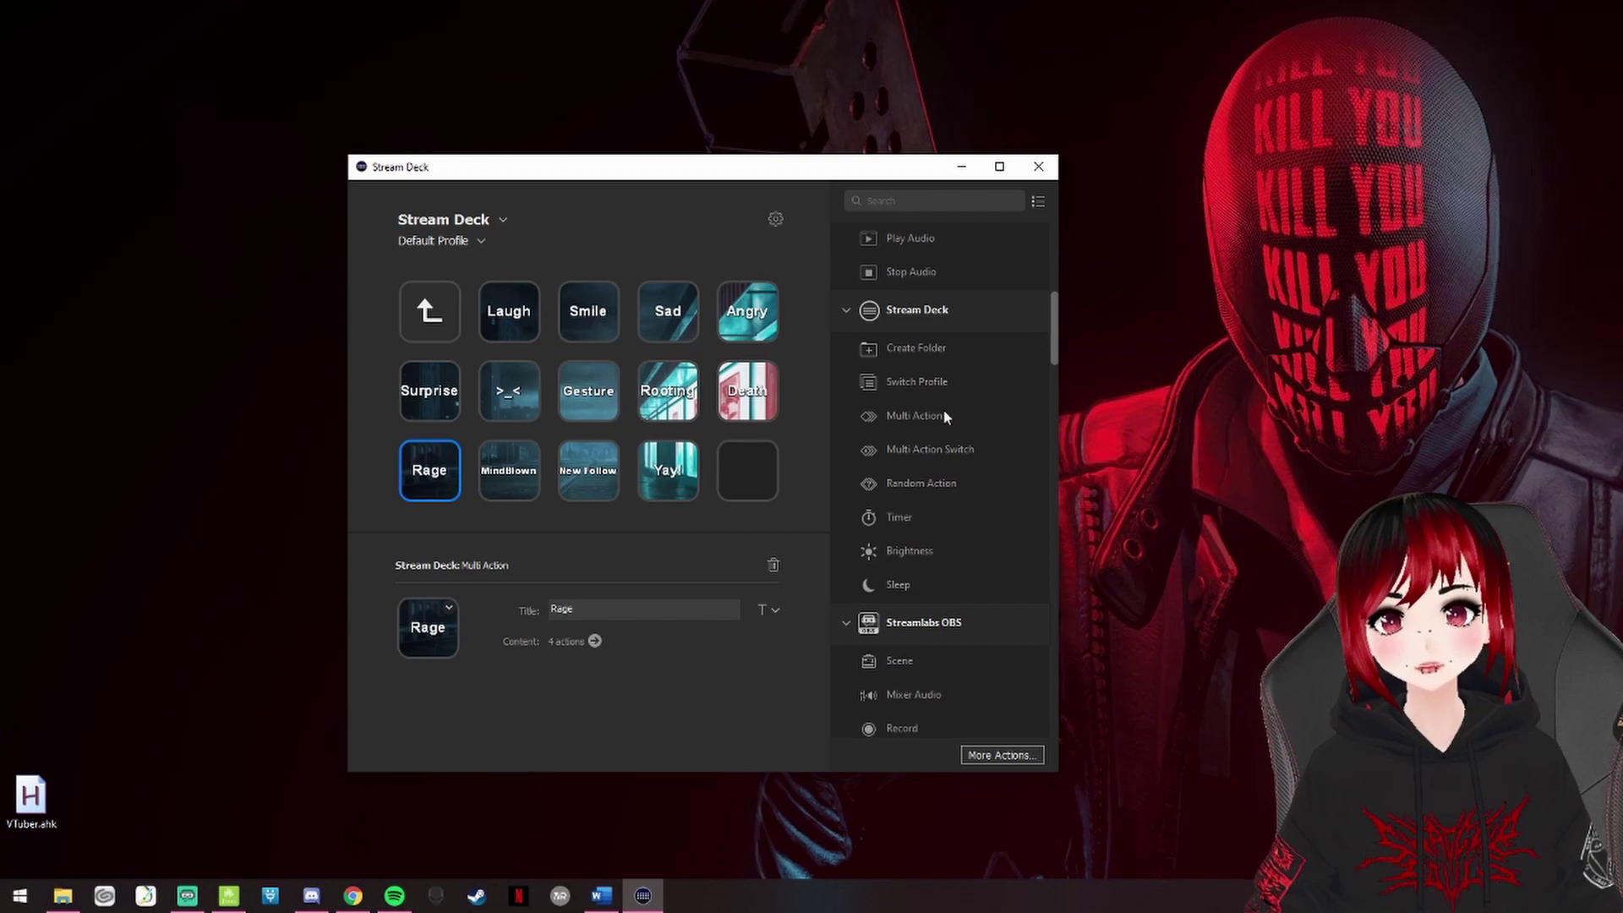
drag(914, 415, 768, 466)
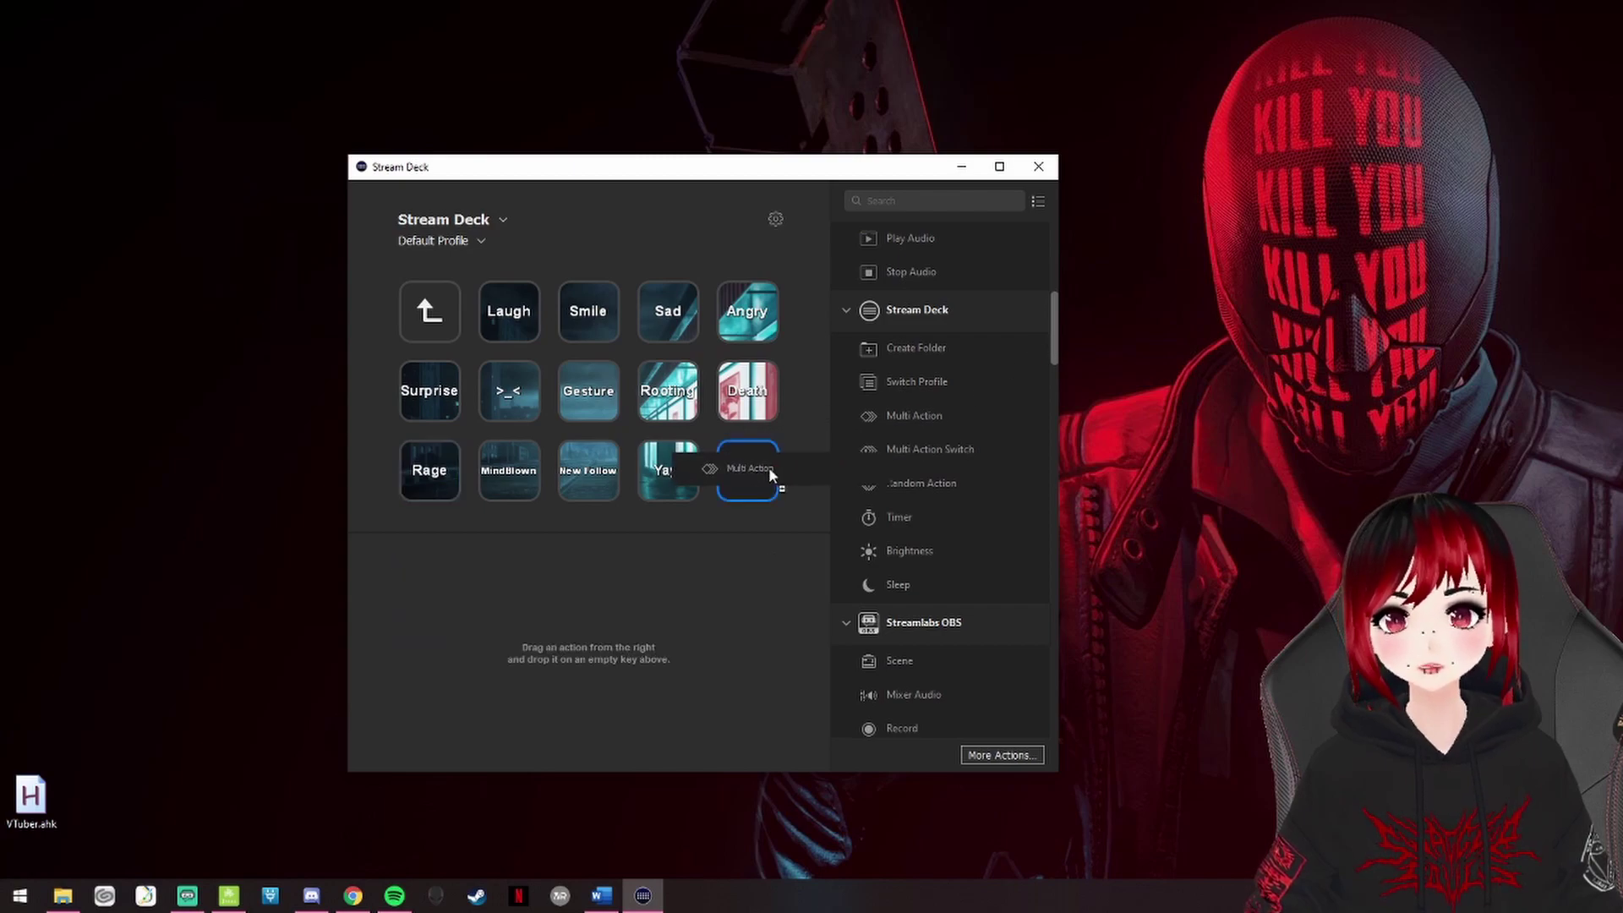
click(602, 612)
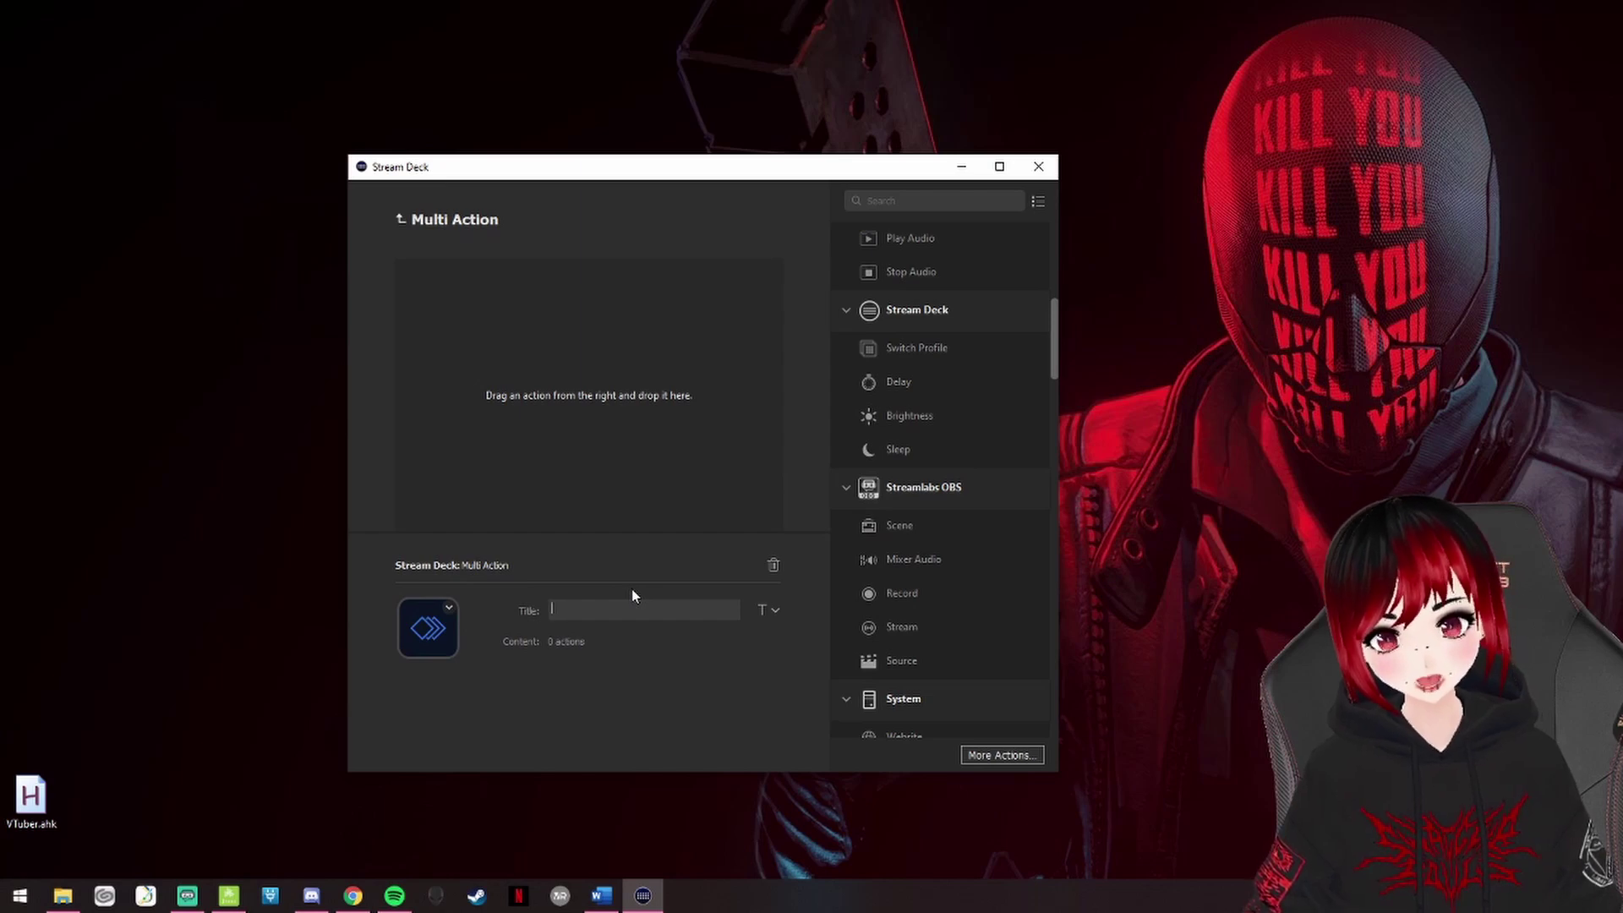
text(tutorial)
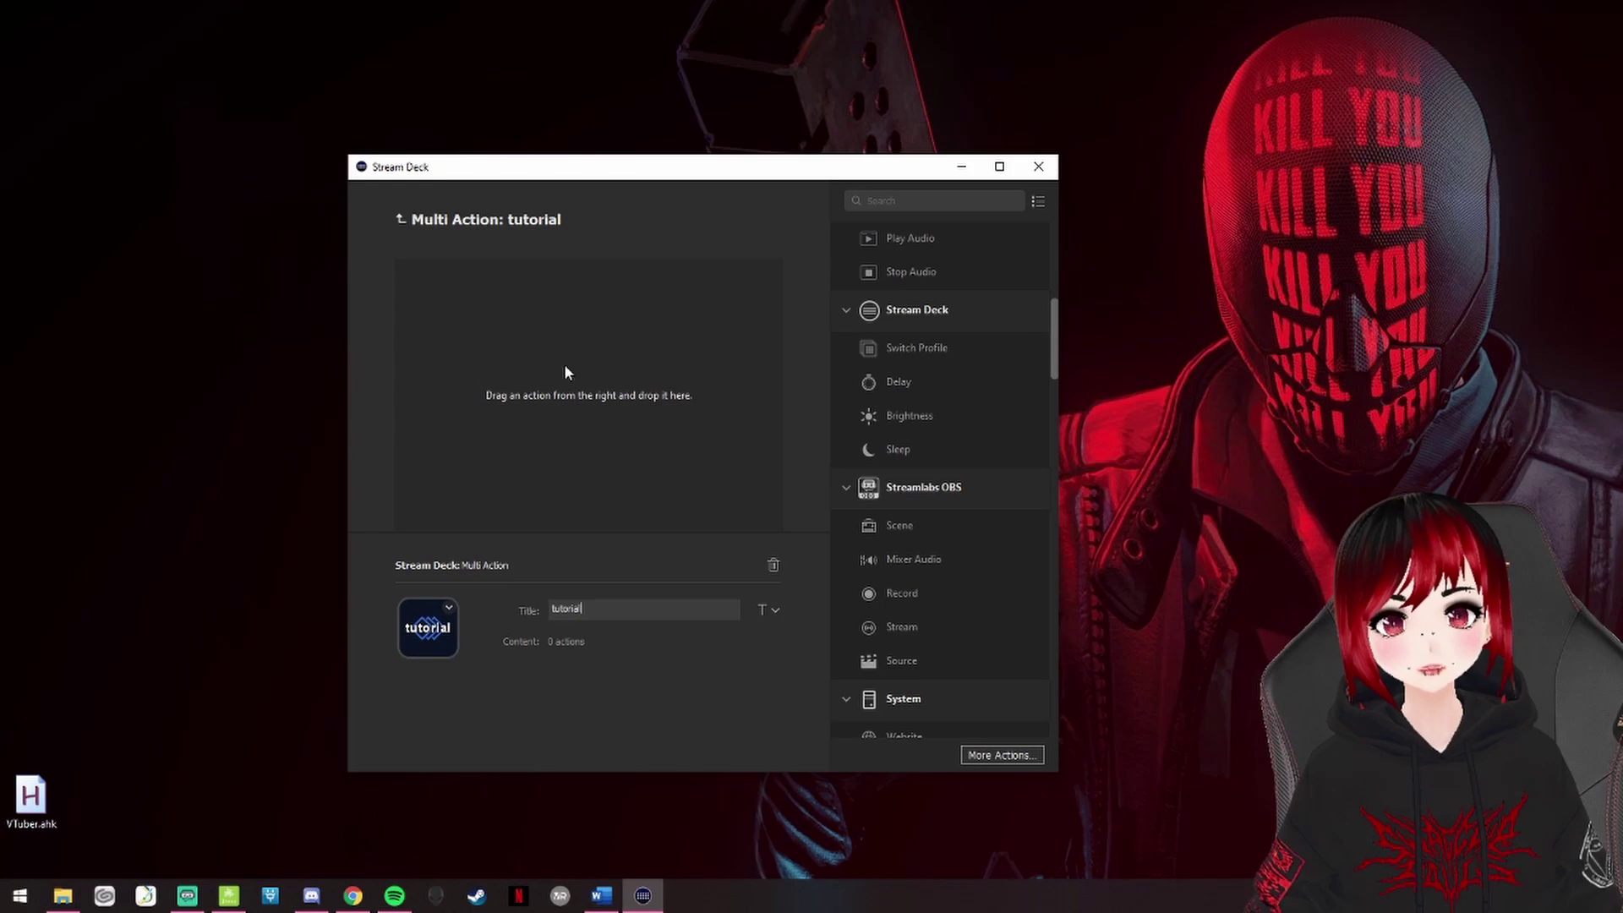
Add a System Hotkey action set to Numpad 0 to the tutorial multi action and return to the key overview.
drag(1054, 322, 1055, 360)
drag(903, 525, 509, 296)
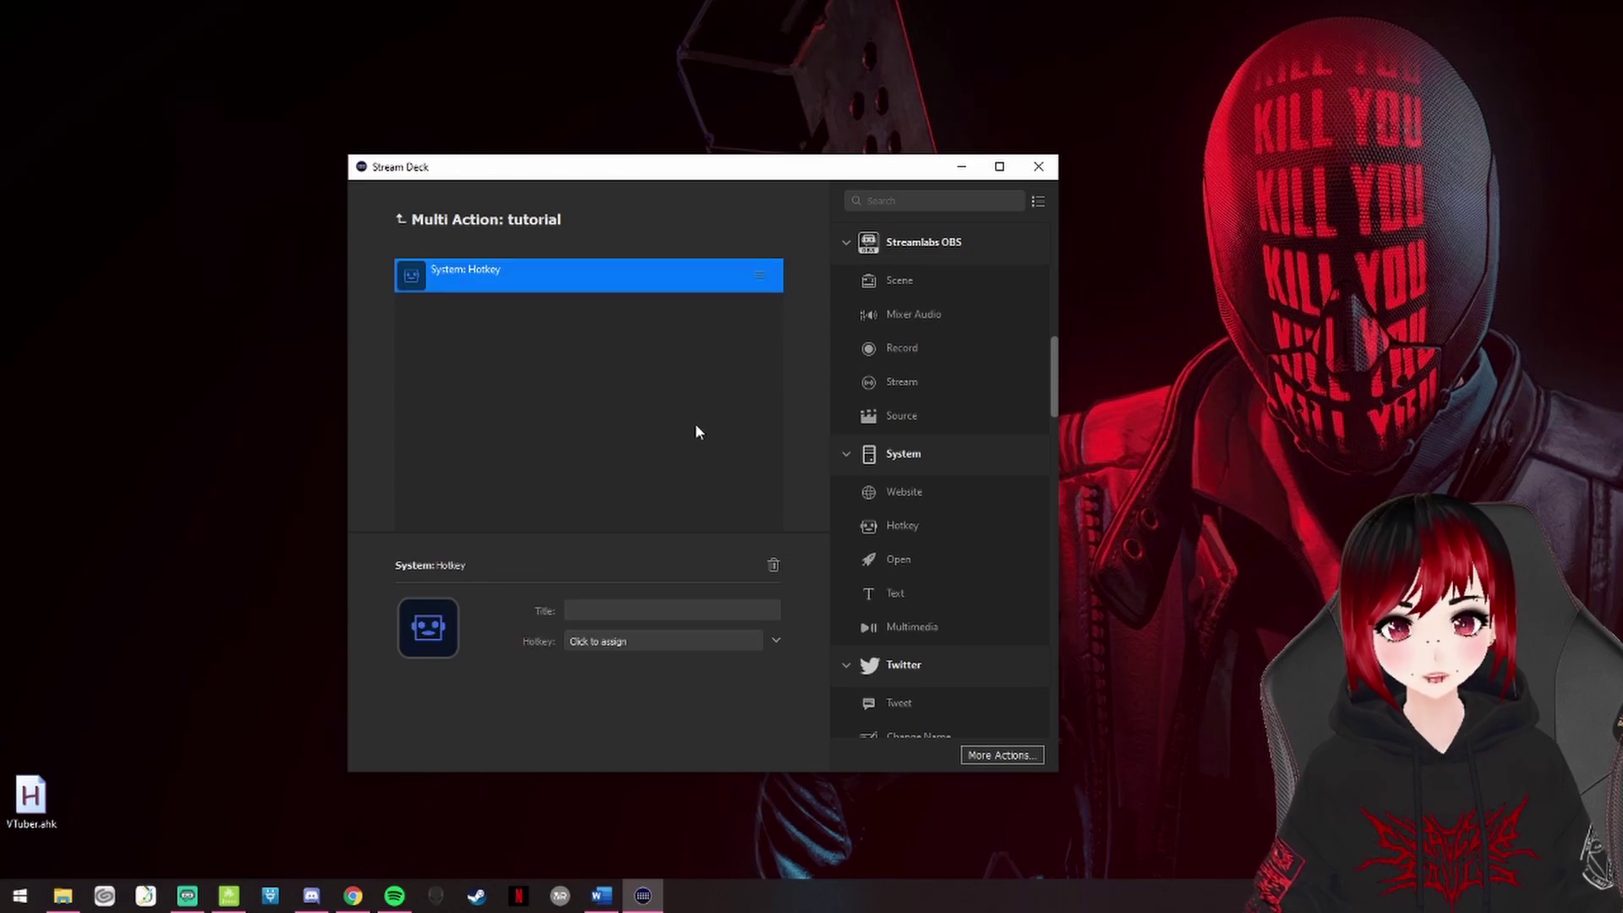
click(607, 641)
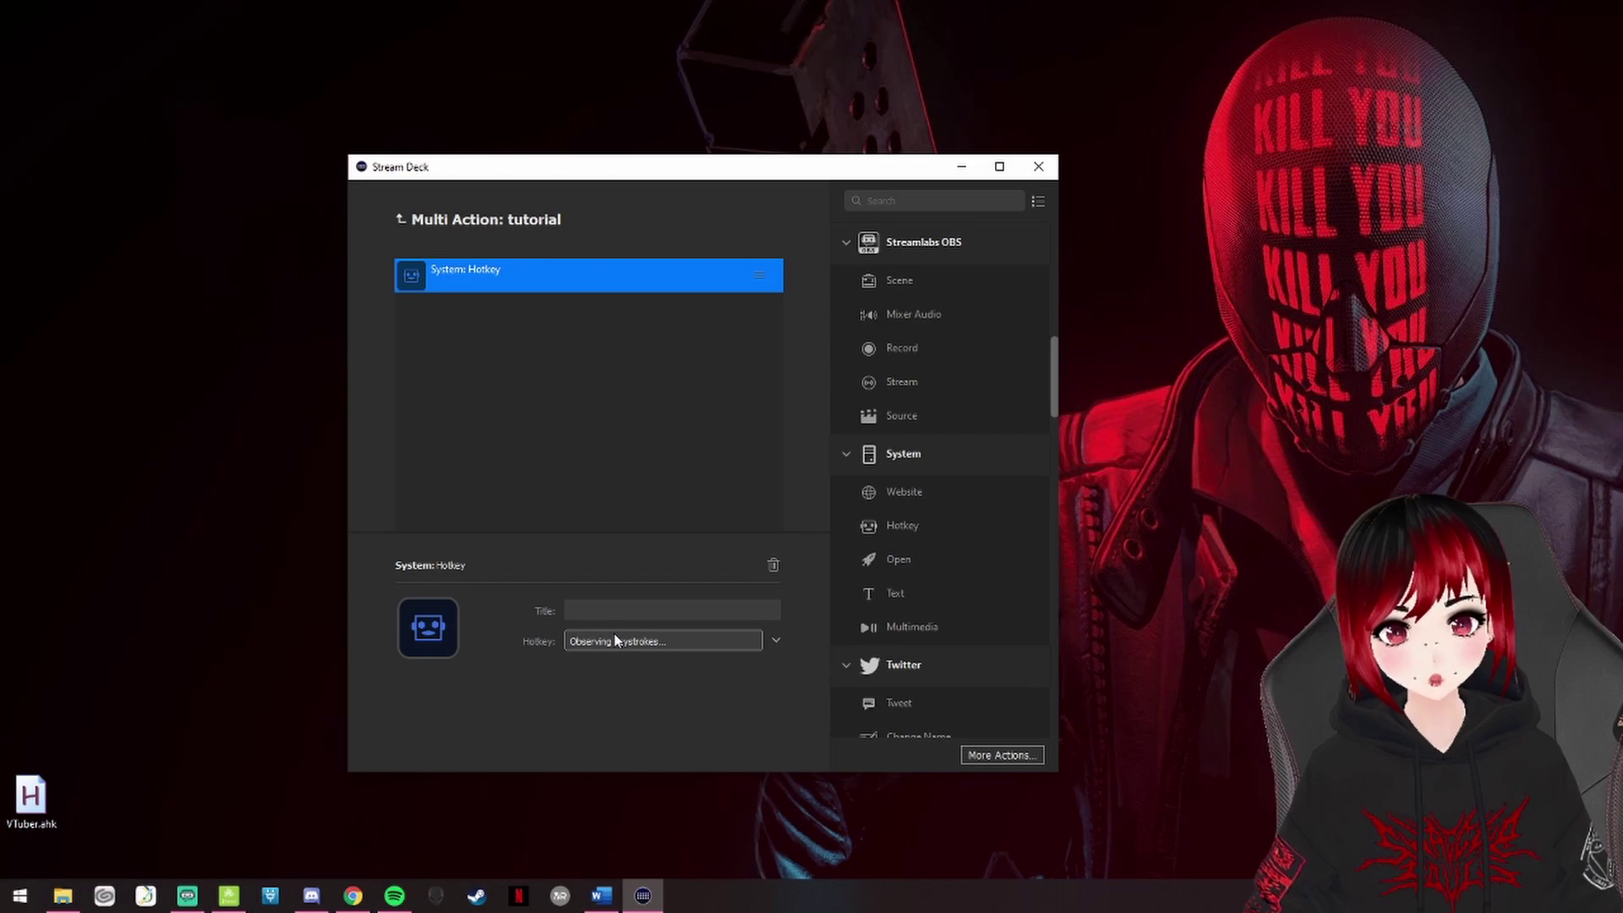
key(KP_0)
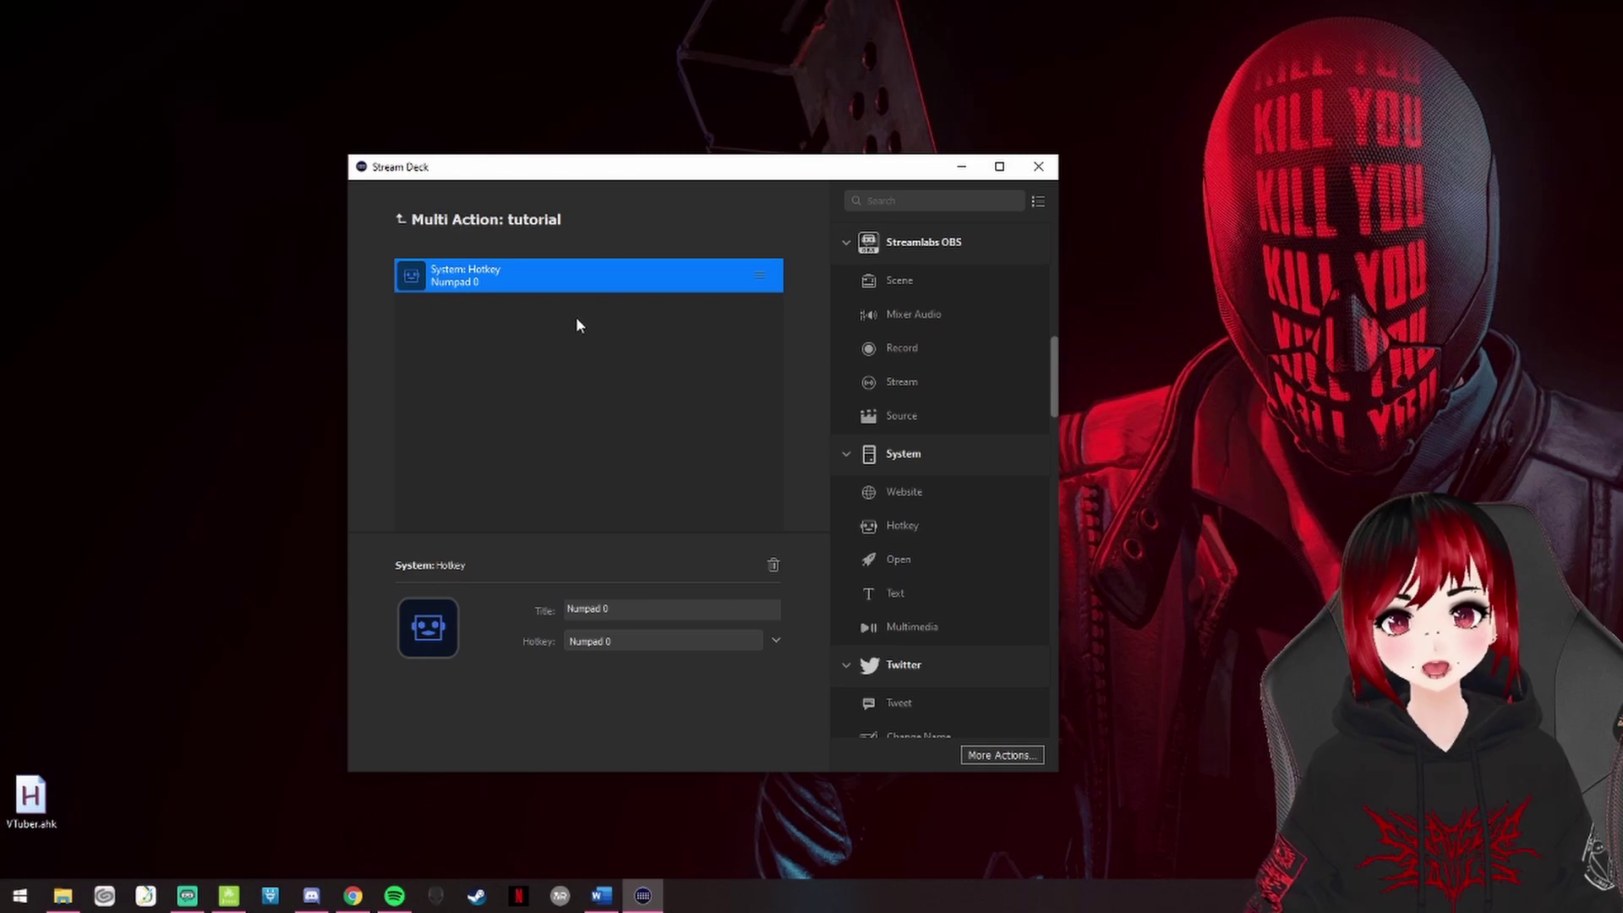
click(402, 220)
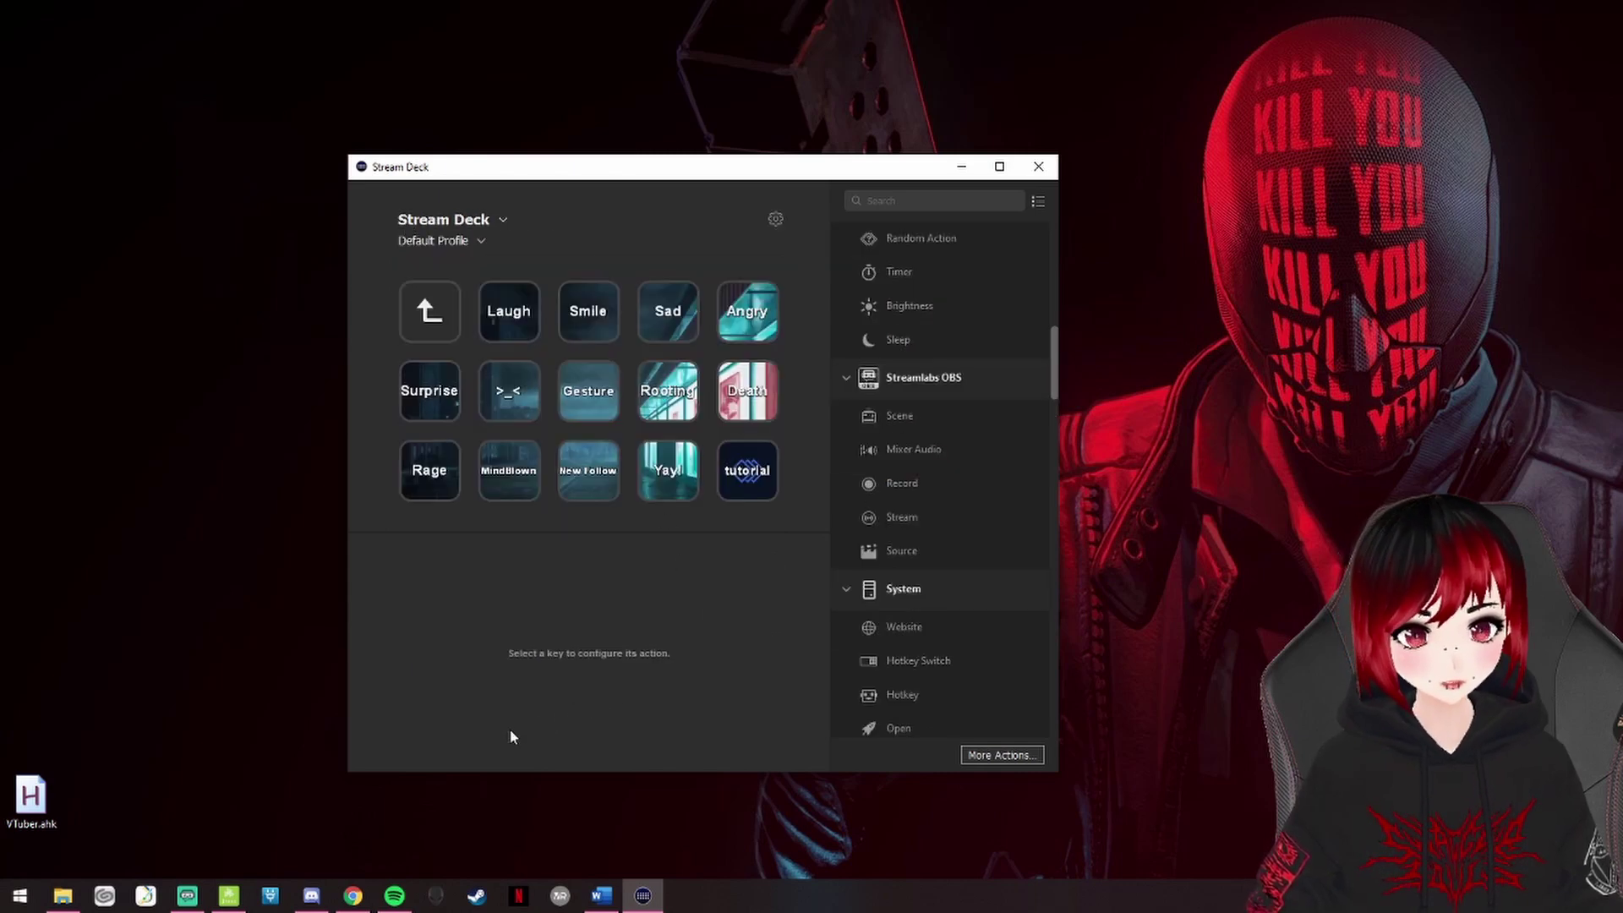
click(187, 895)
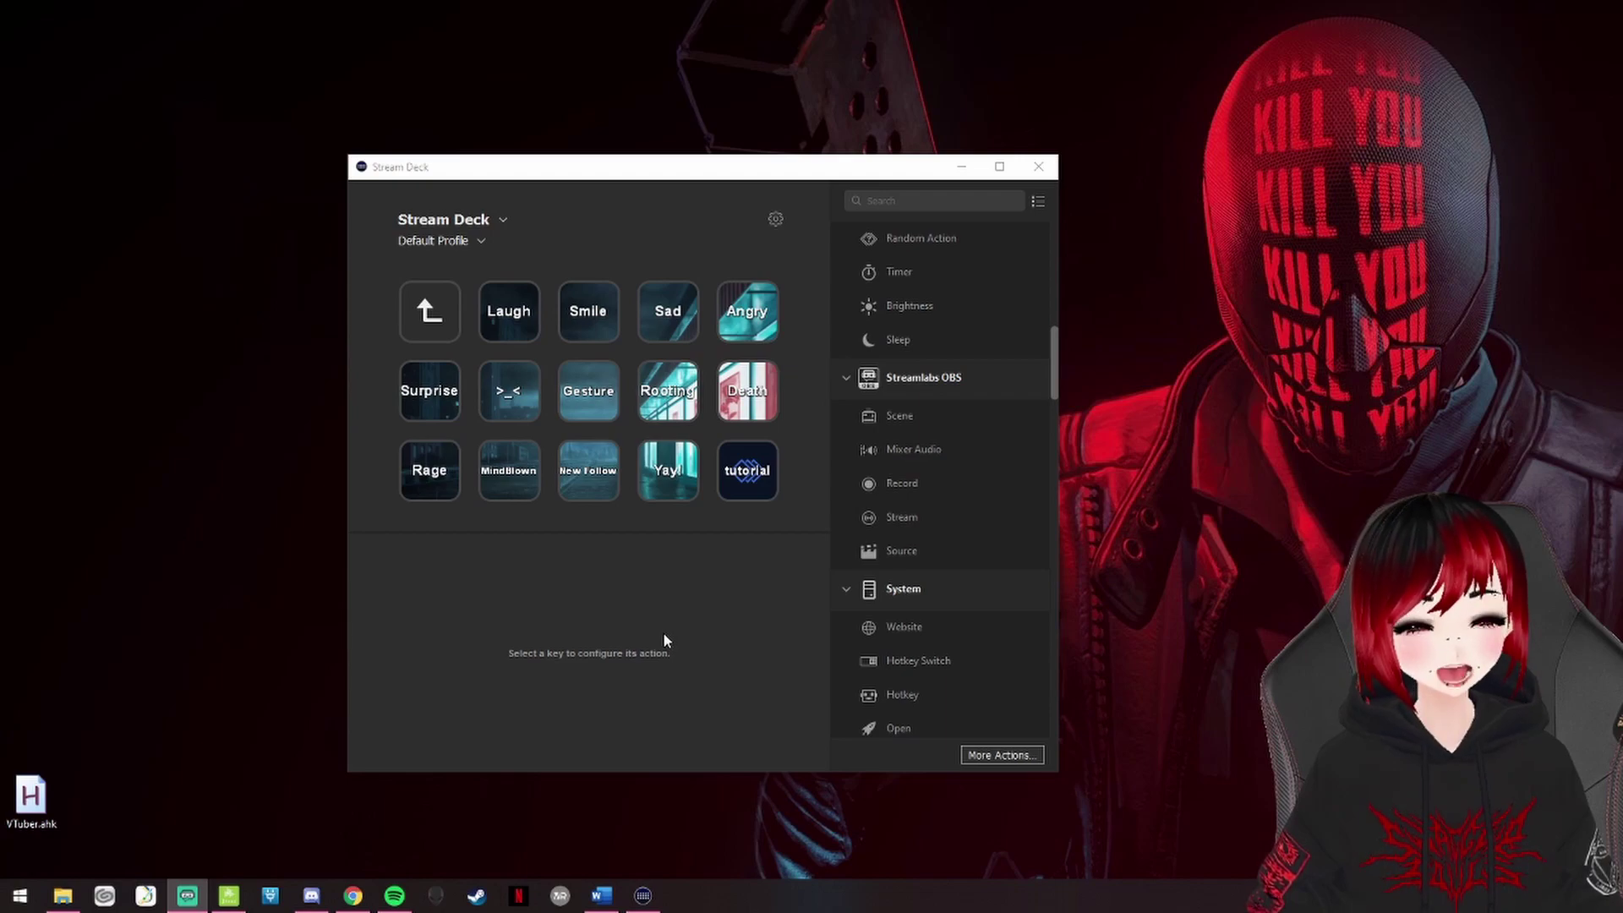
click(634, 662)
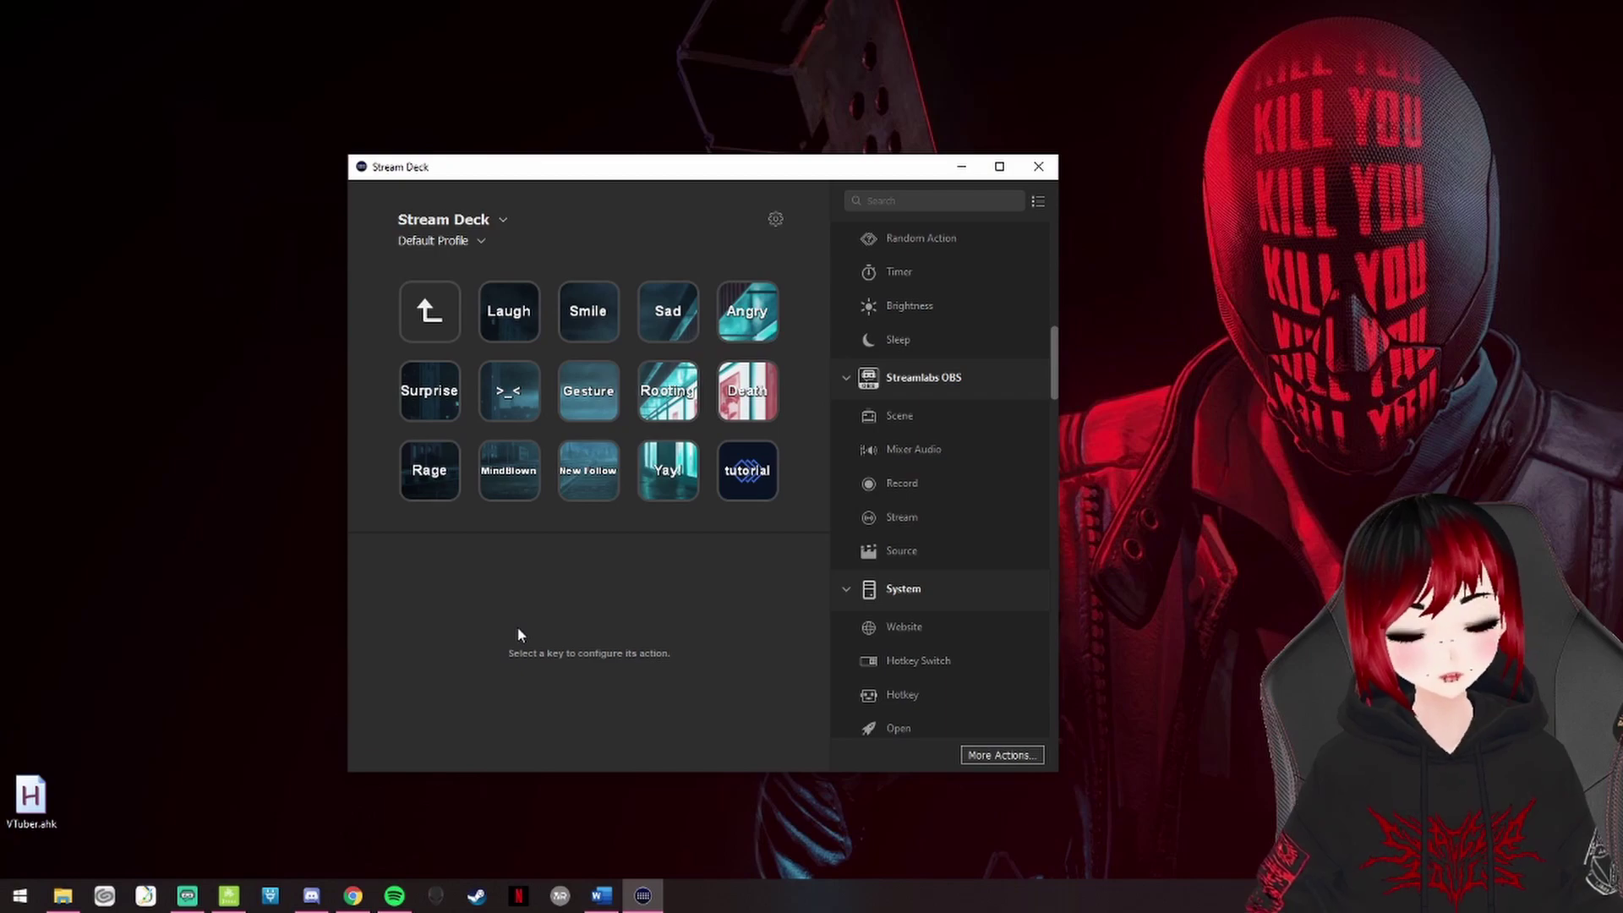
Examine the hotkey actions inside the Rage multi action one by one and return to the key overview.
double_click(430, 478)
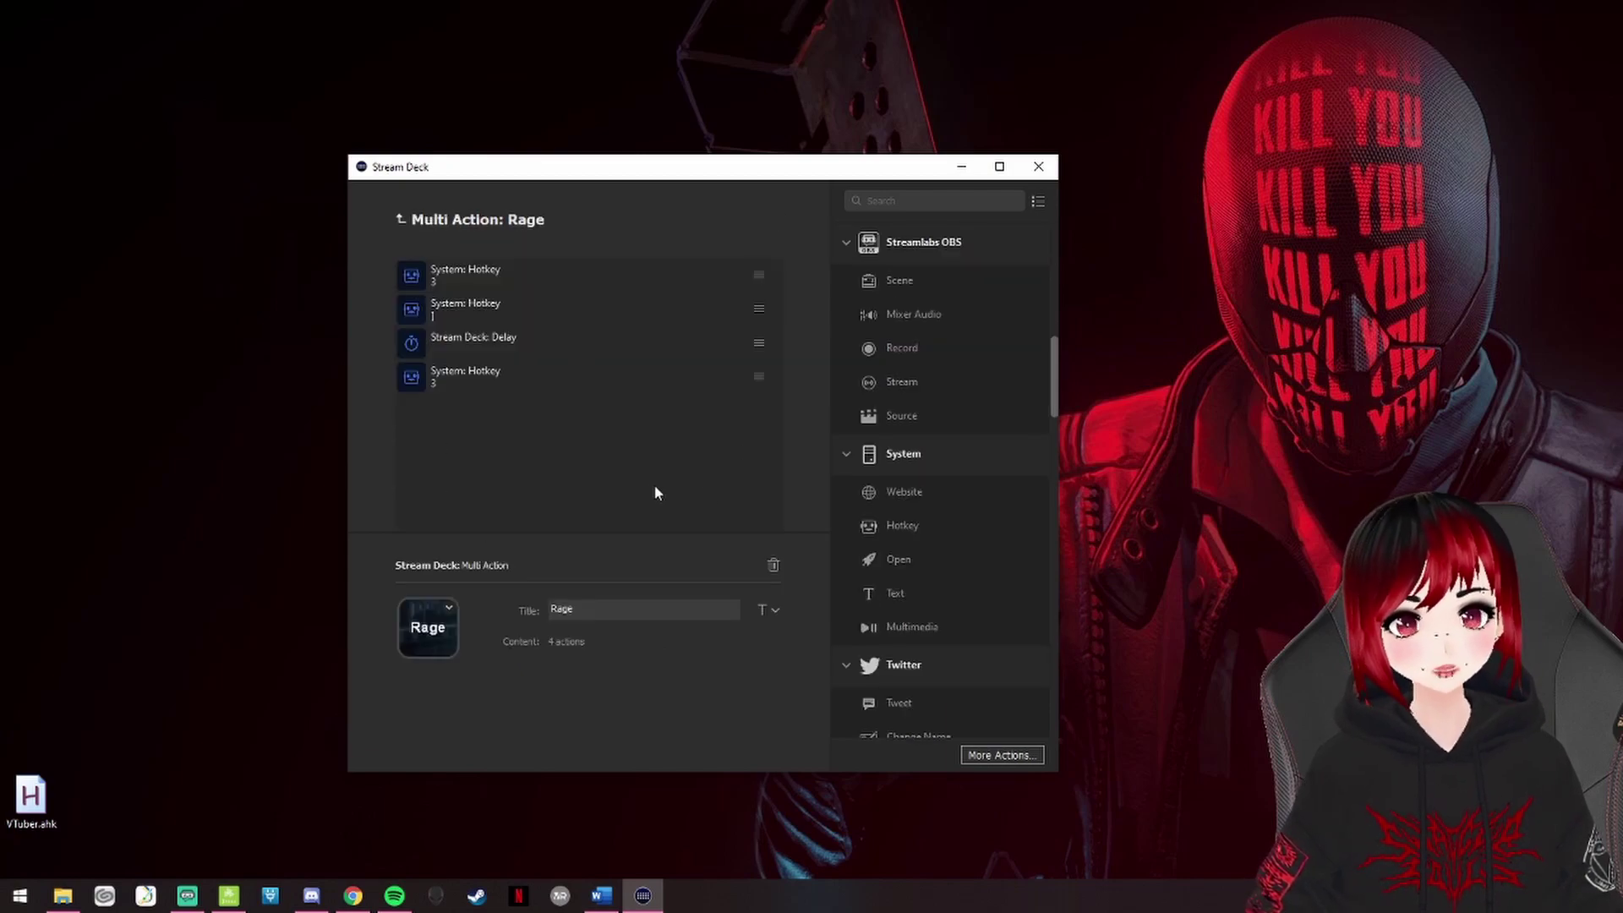
click(465, 310)
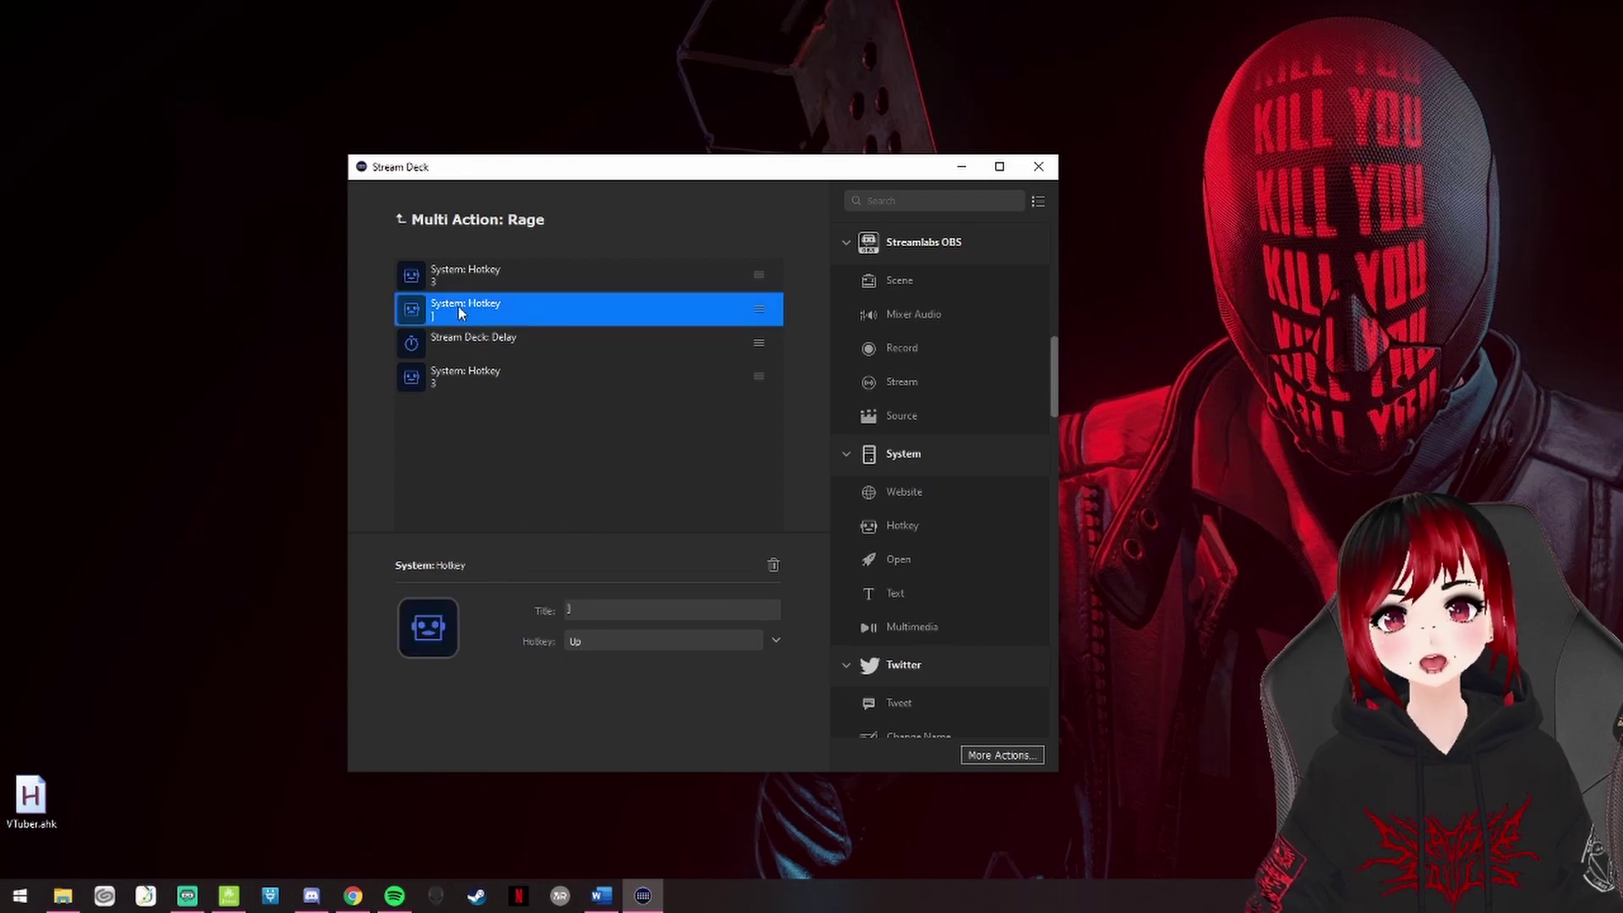
click(461, 282)
click(468, 309)
click(476, 372)
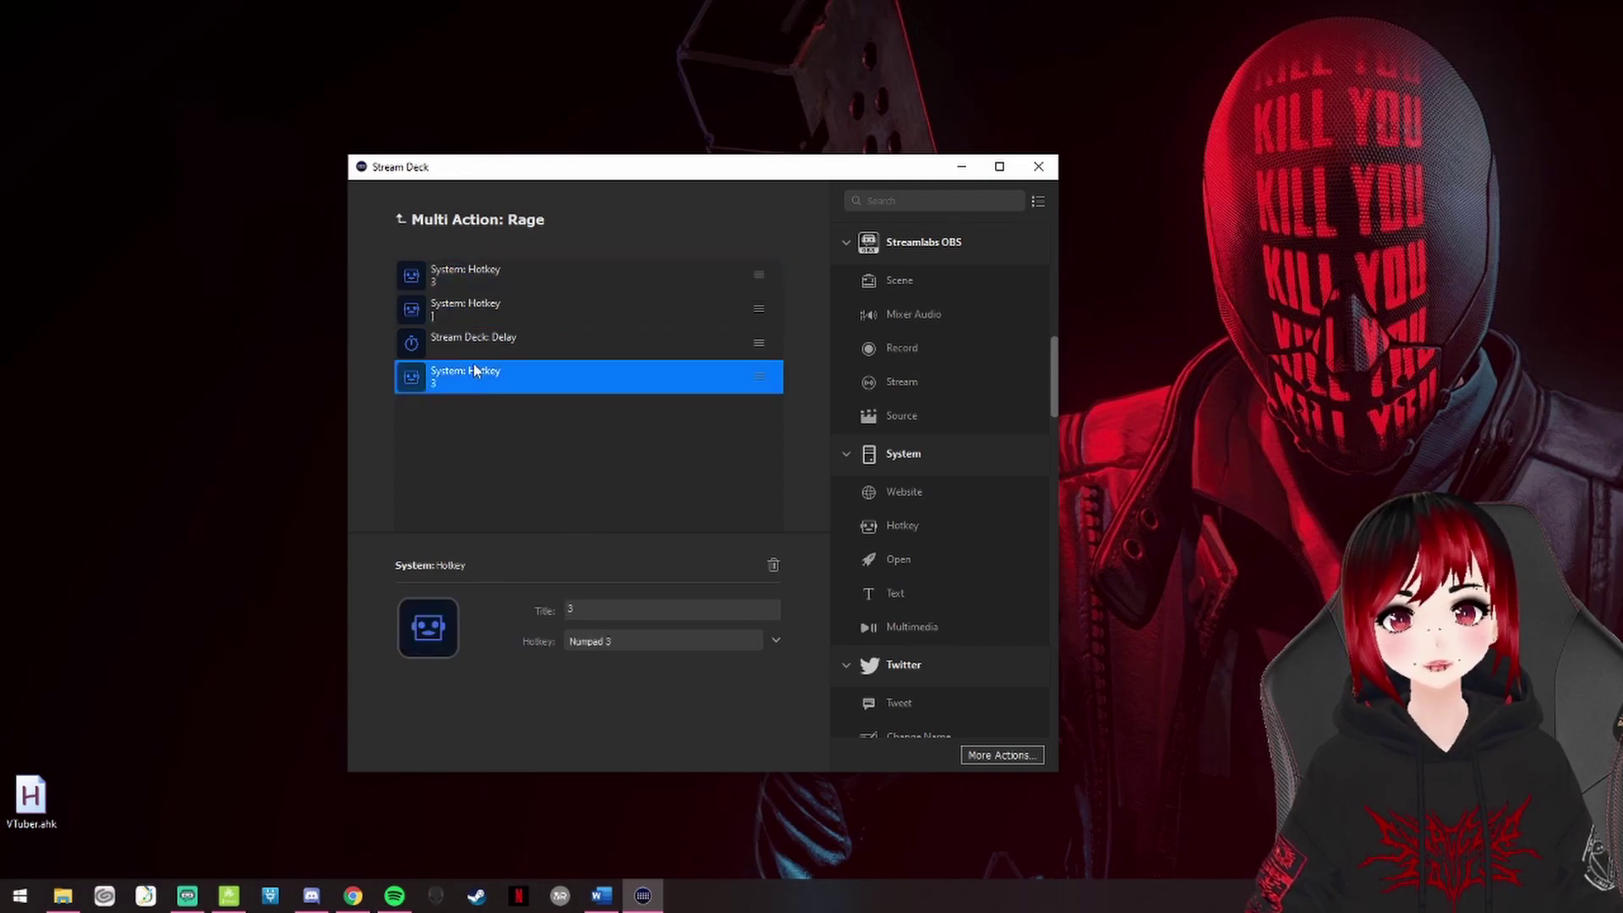
click(469, 300)
click(467, 279)
click(470, 309)
click(472, 372)
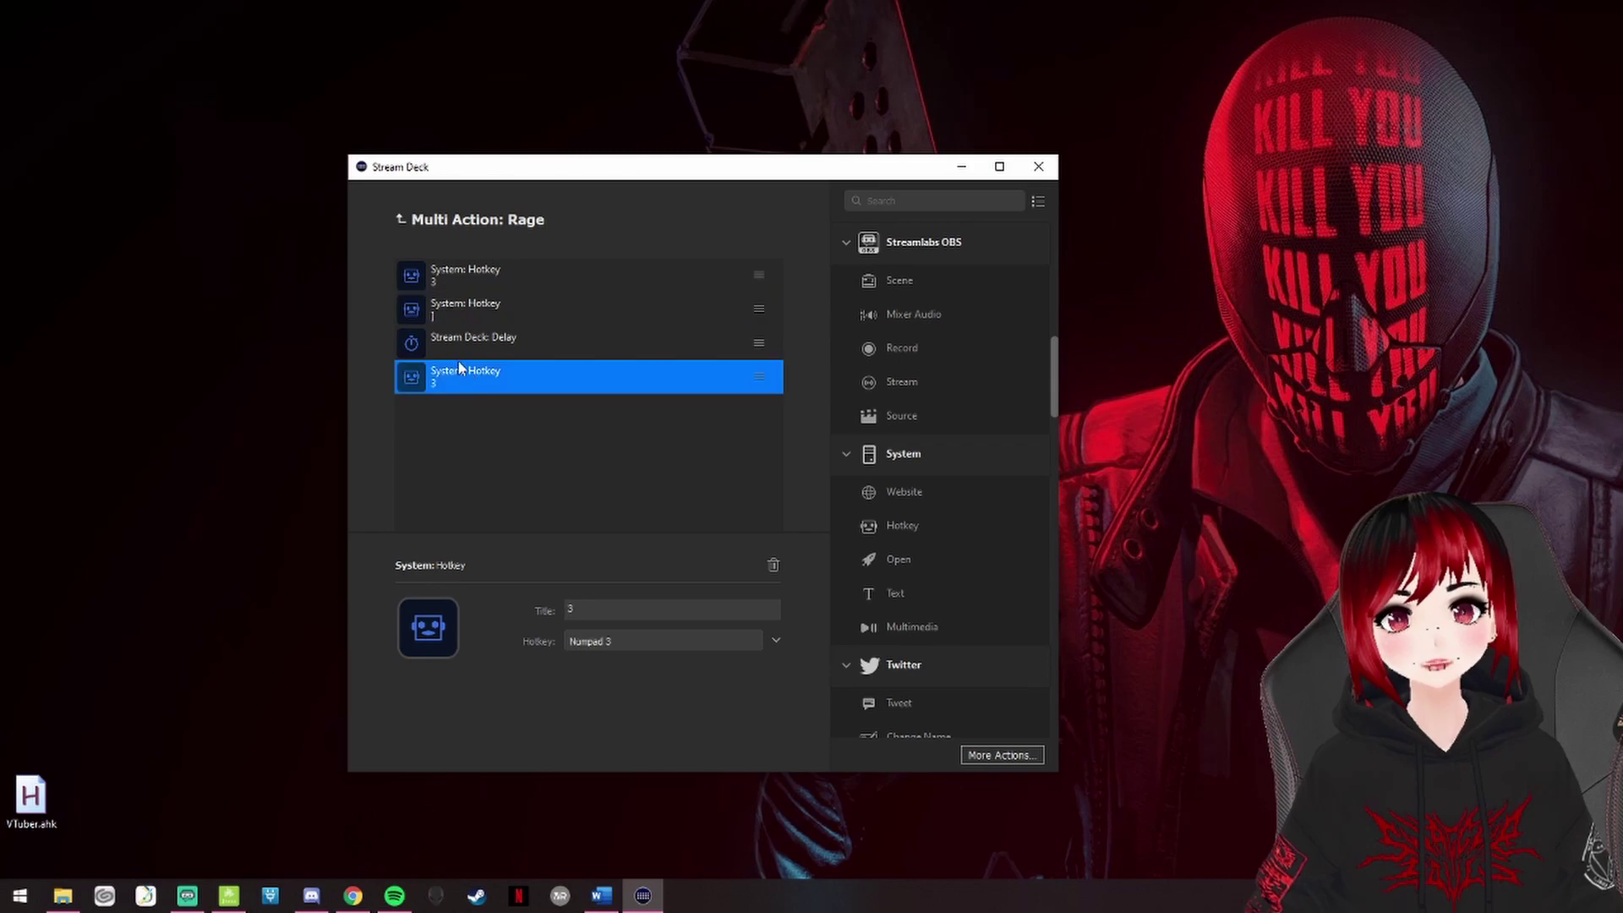
click(402, 220)
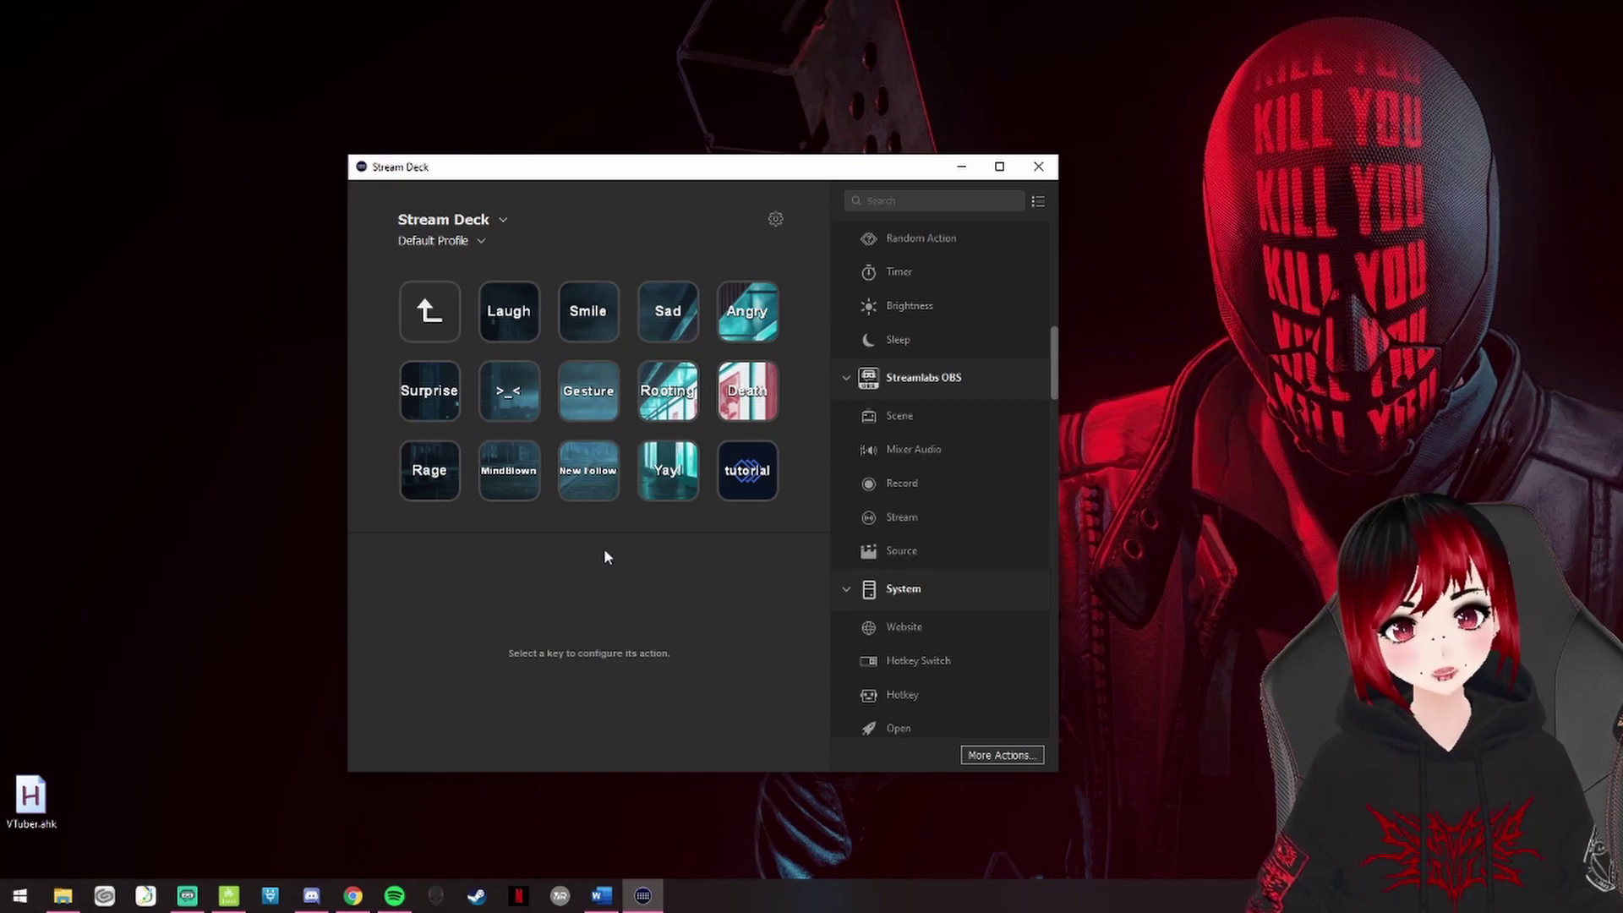
click(673, 490)
double_click(673, 489)
key(Escape)
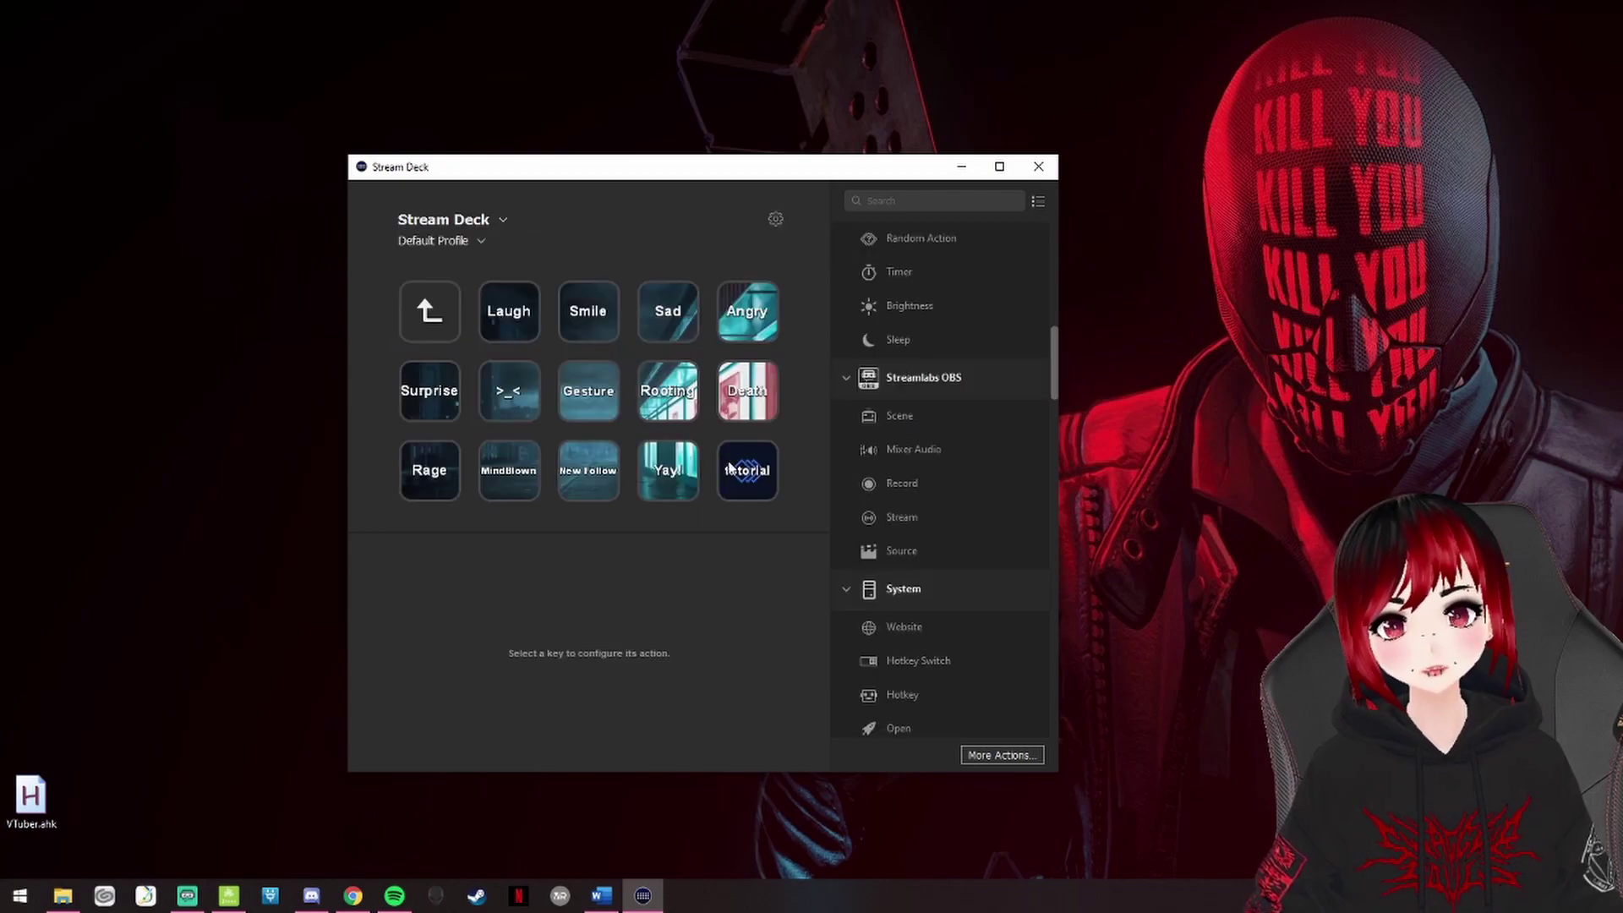